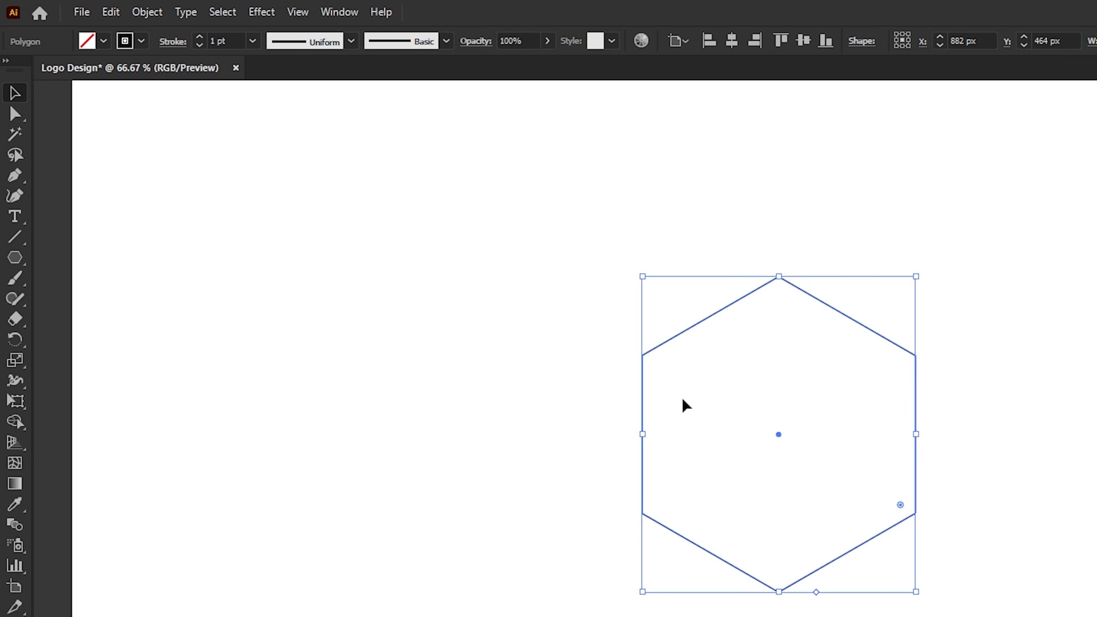
# Duplicate the hexagon in front and place the copy flush against its right edge, at about X 1223 px.
pyautogui.click(110, 12)
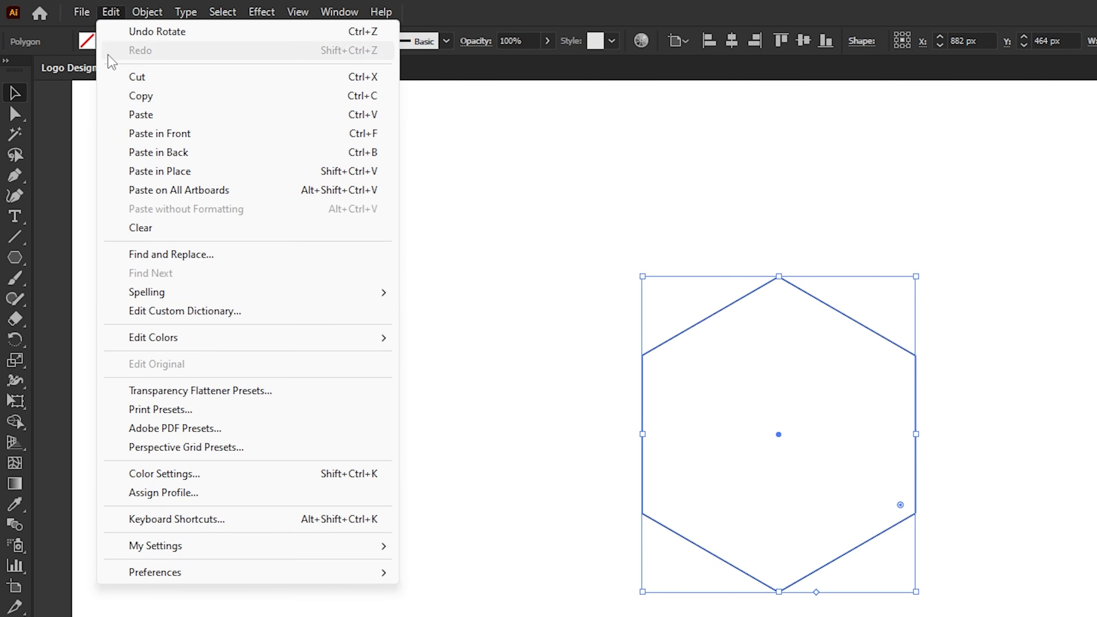
pyautogui.click(108, 96)
pyautogui.click(111, 12)
pyautogui.click(111, 136)
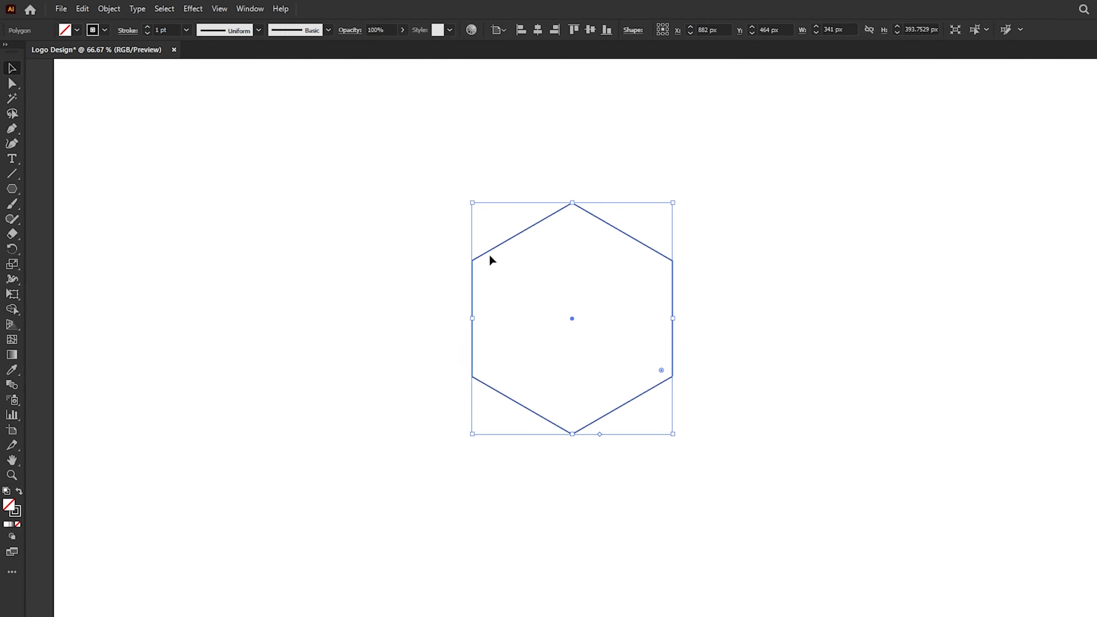
pyautogui.moveTo(451, 230); pyautogui.dragTo(671, 227)
# Duplicate the right hexagon in front and nest the copy below the other two, centred at about X 1053 px, Y 760 px.
pyautogui.click(594, 191)
pyautogui.click(75, 8)
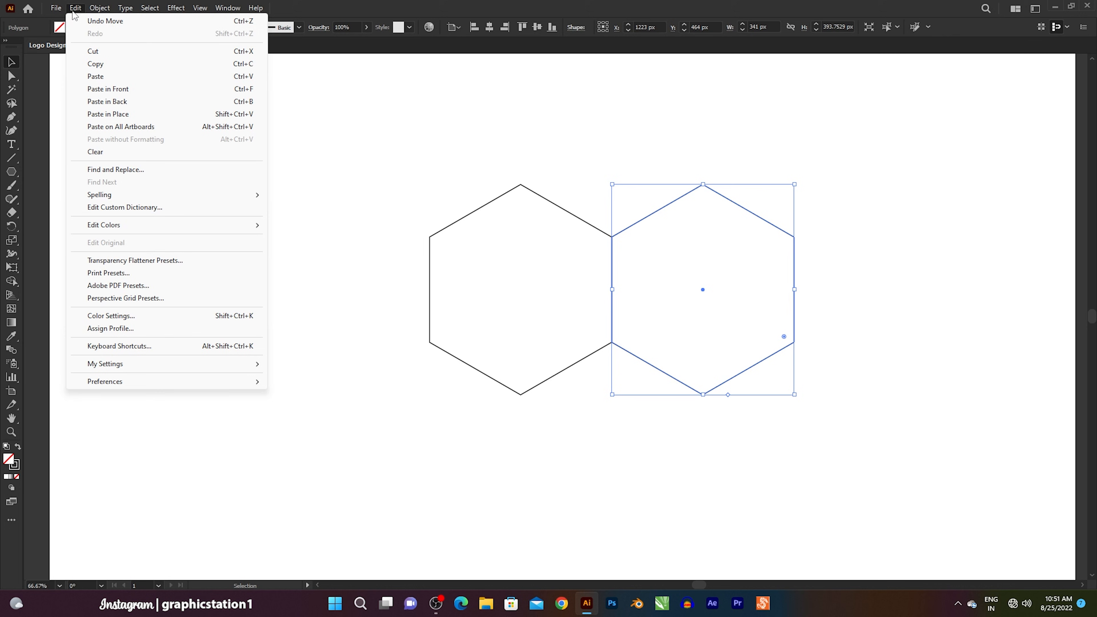
pyautogui.click(82, 64)
pyautogui.click(75, 8)
pyautogui.click(76, 90)
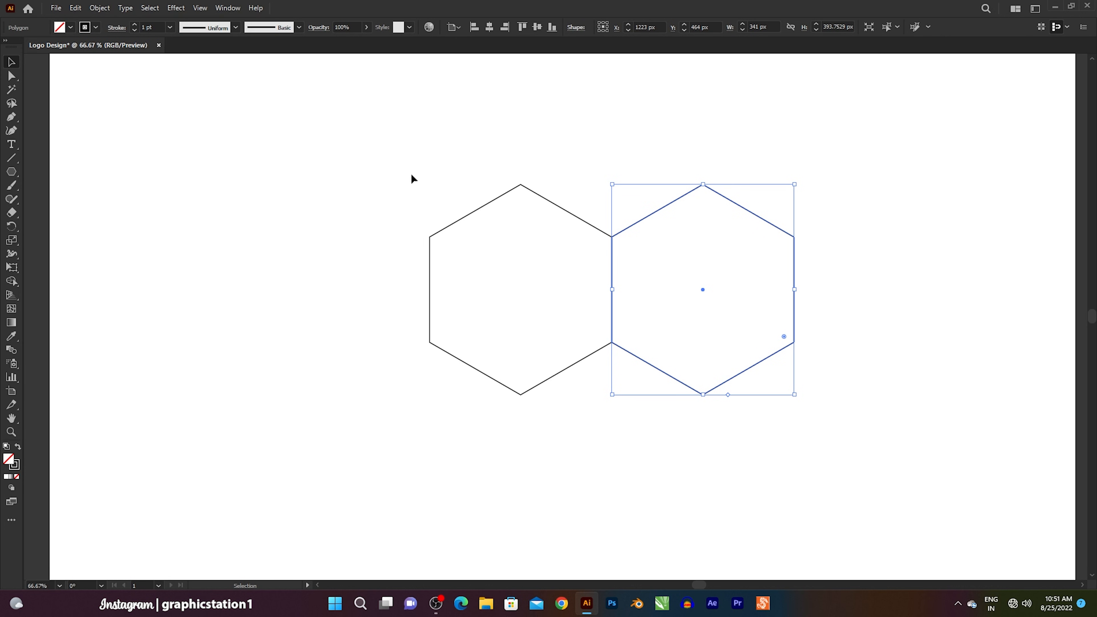
pyautogui.moveTo(656, 207); pyautogui.dragTo(565, 367)
pyautogui.scroll(3, 622, 353)
pyautogui.press('v')
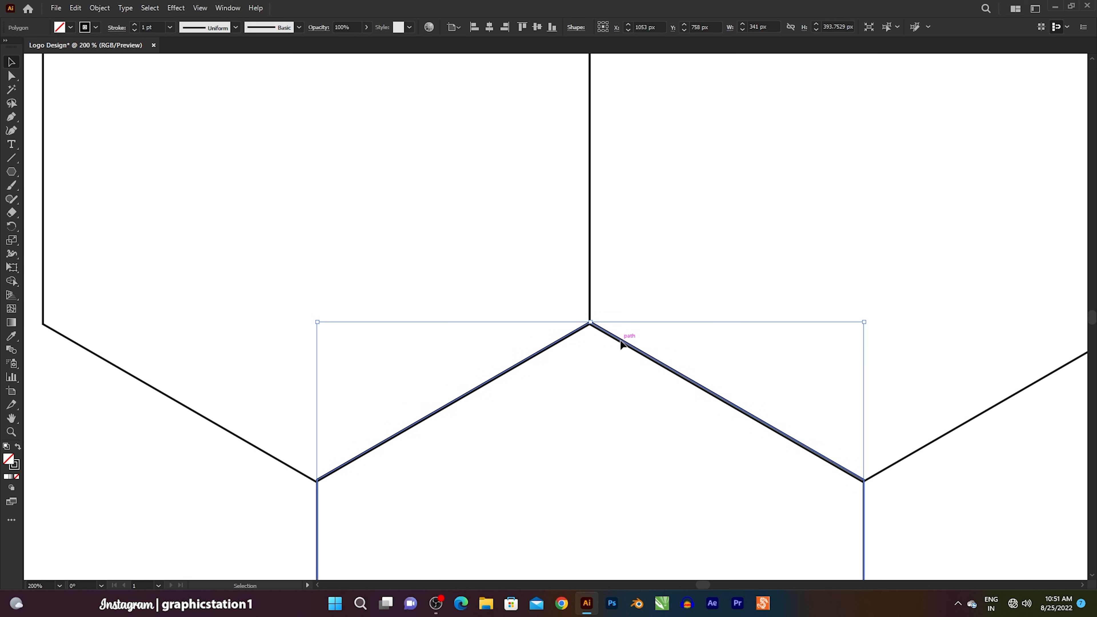
pyautogui.moveTo(618, 341); pyautogui.dragTo(618, 341)
pyautogui.scroll(-3, 619, 341)
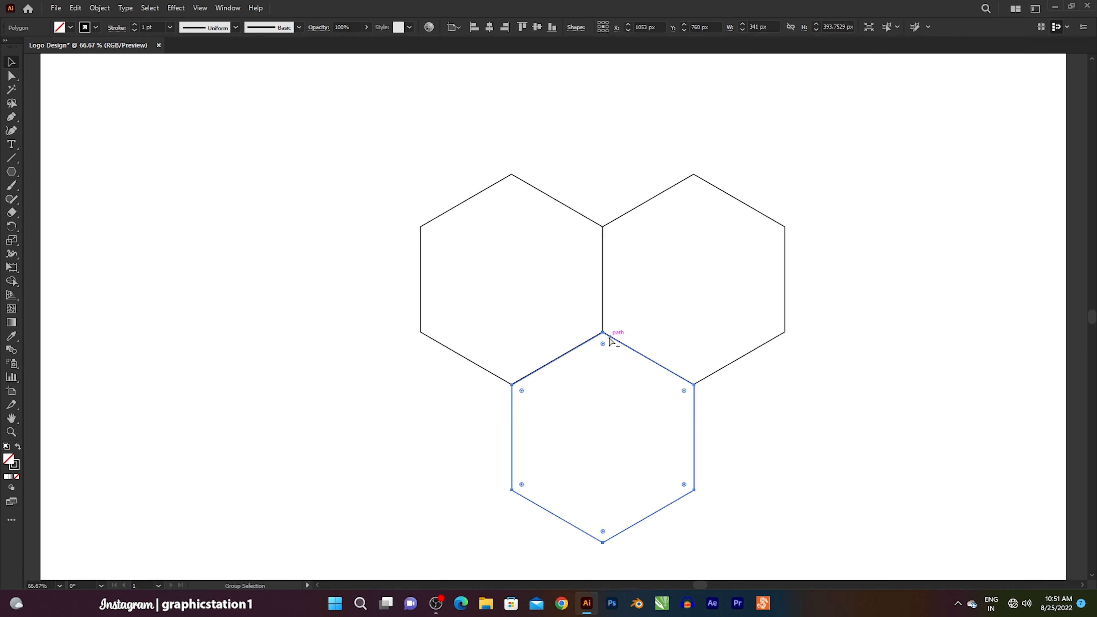
pyautogui.click(722, 389)
pyautogui.moveTo(686, 350); pyautogui.dragTo(703, 329)
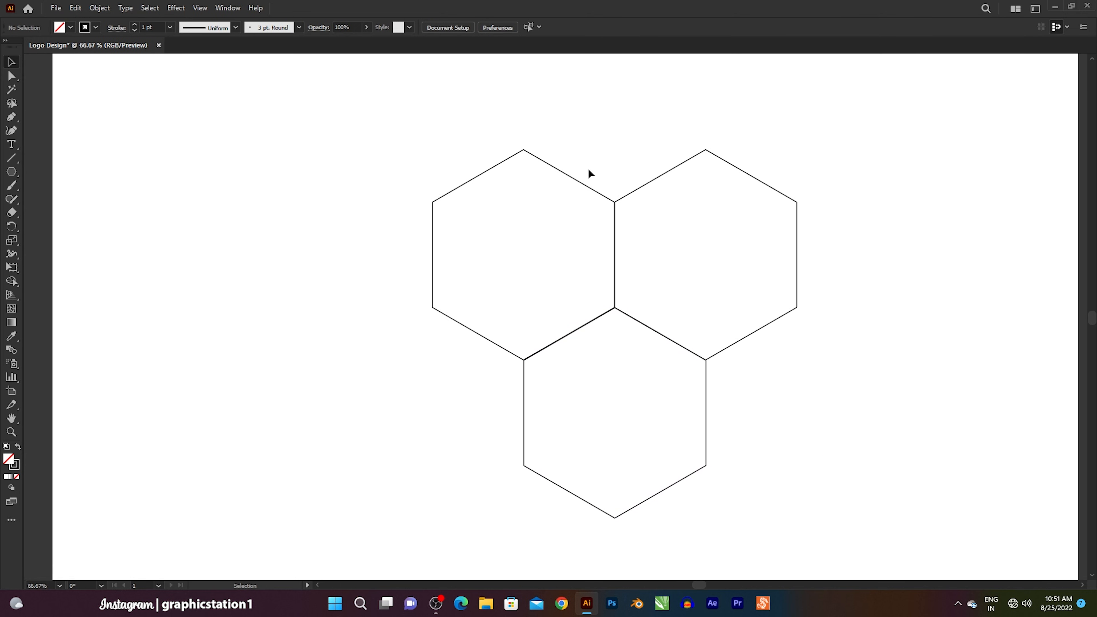
pyautogui.moveTo(458, 135); pyautogui.dragTo(769, 425)
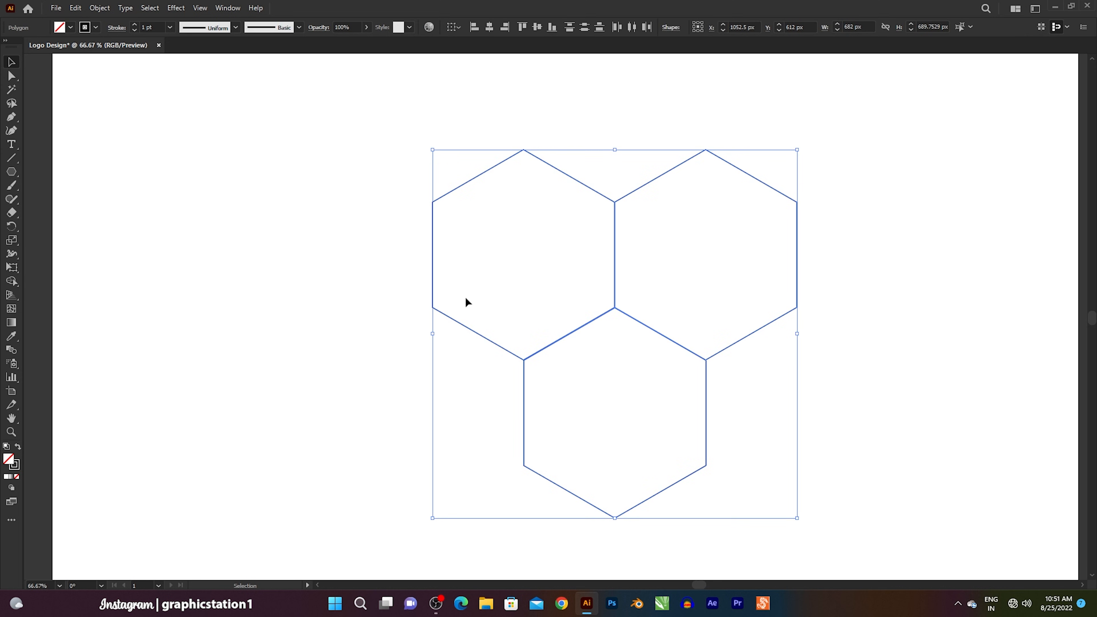
pyautogui.click(369, 340)
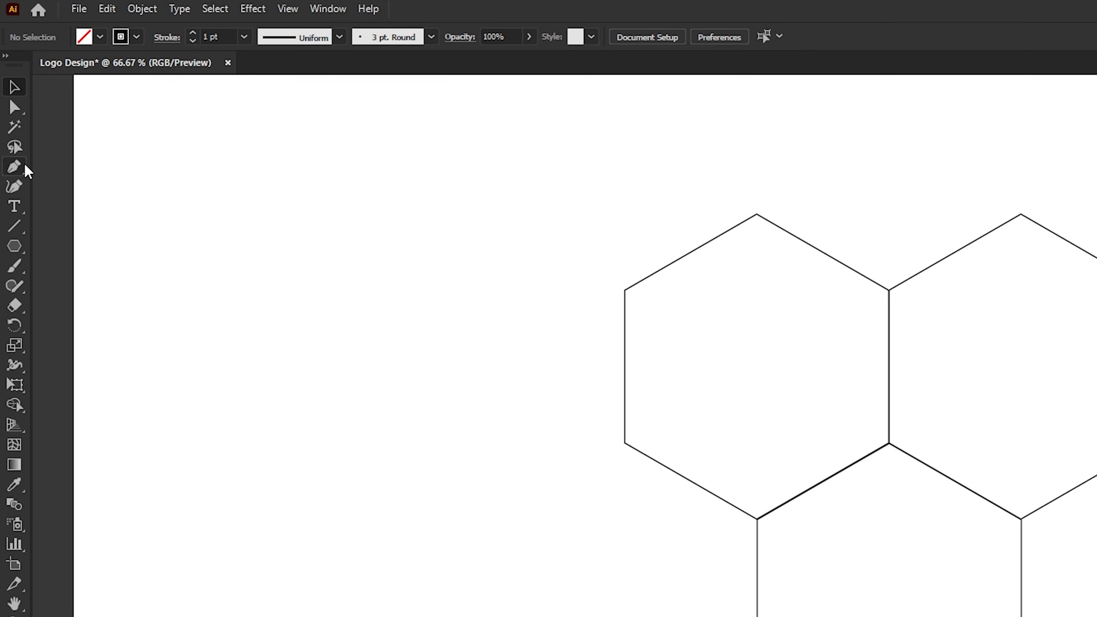
# Draw an open Pen path from the lowest hexagon vertex up to the shared centre point and on to the left hexagon's upper-left vertex.
pyautogui.click(11, 117)
pyautogui.click(86, 173)
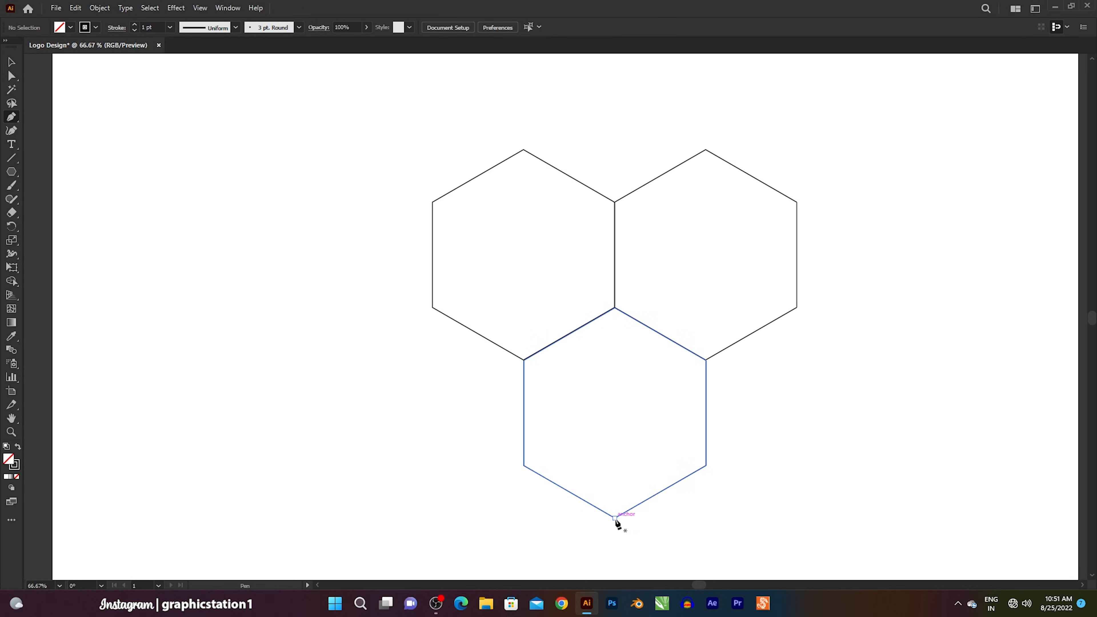
pyautogui.click(615, 518)
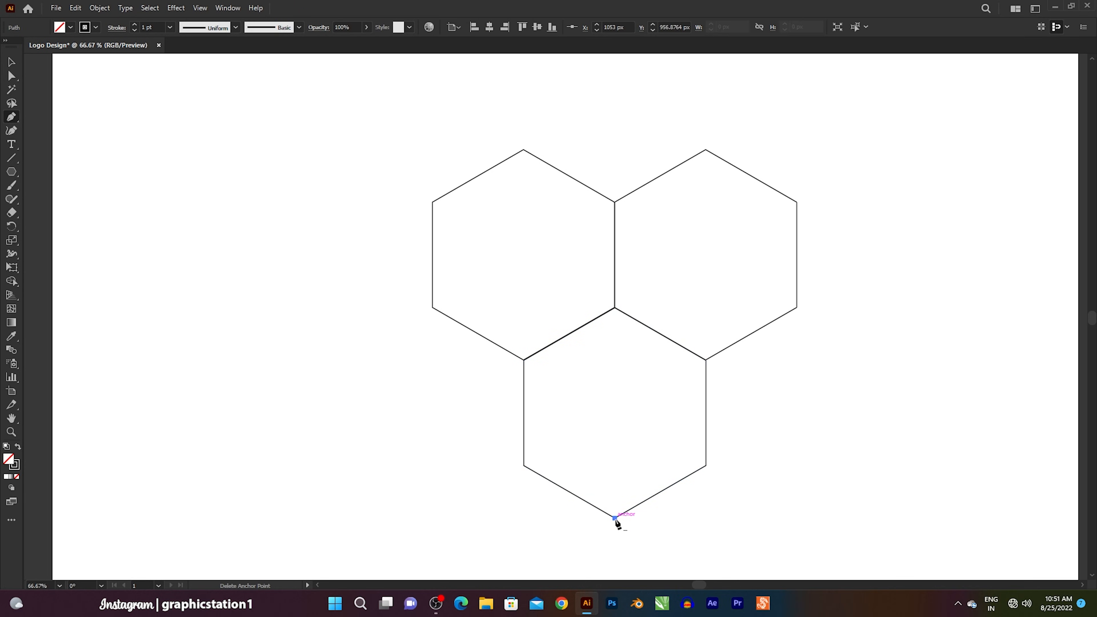
pyautogui.click(614, 308)
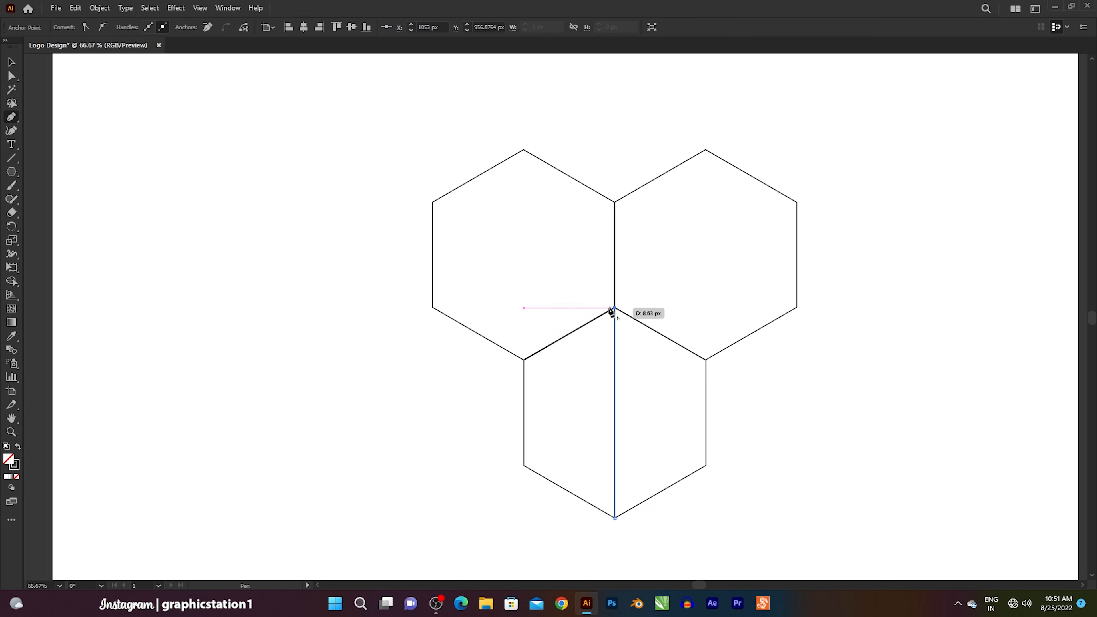
pyautogui.click(433, 202)
pyautogui.press('Return')
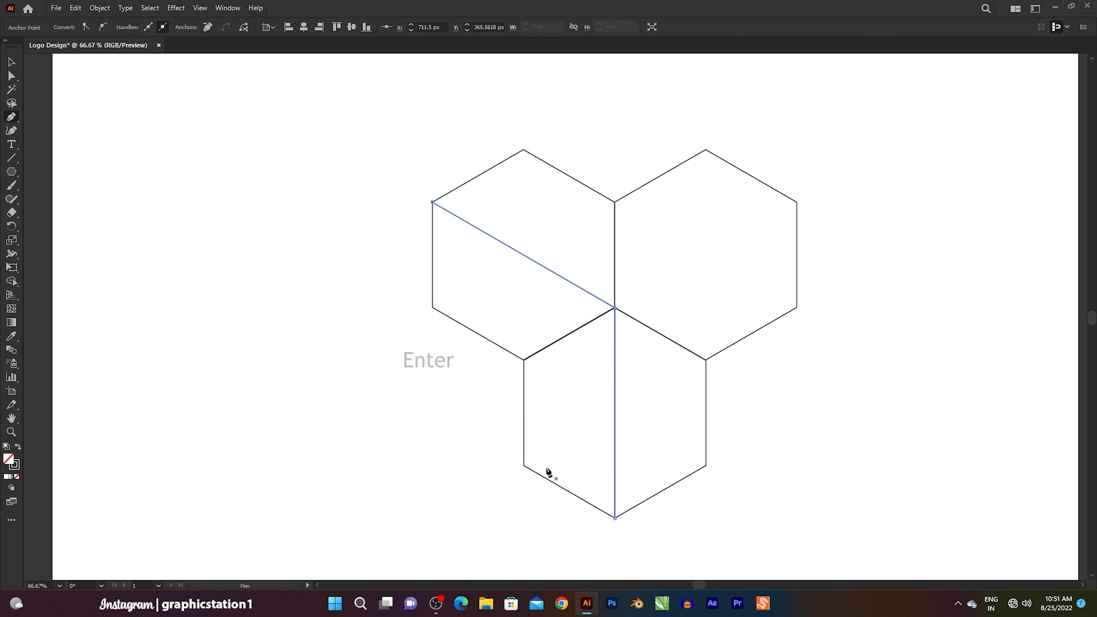
# Extend the Pen path from the bottom hexagon's lower-left vertex vertically to the left hexagon's centre, joining it to the upper-left vertex.
pyautogui.click(525, 466)
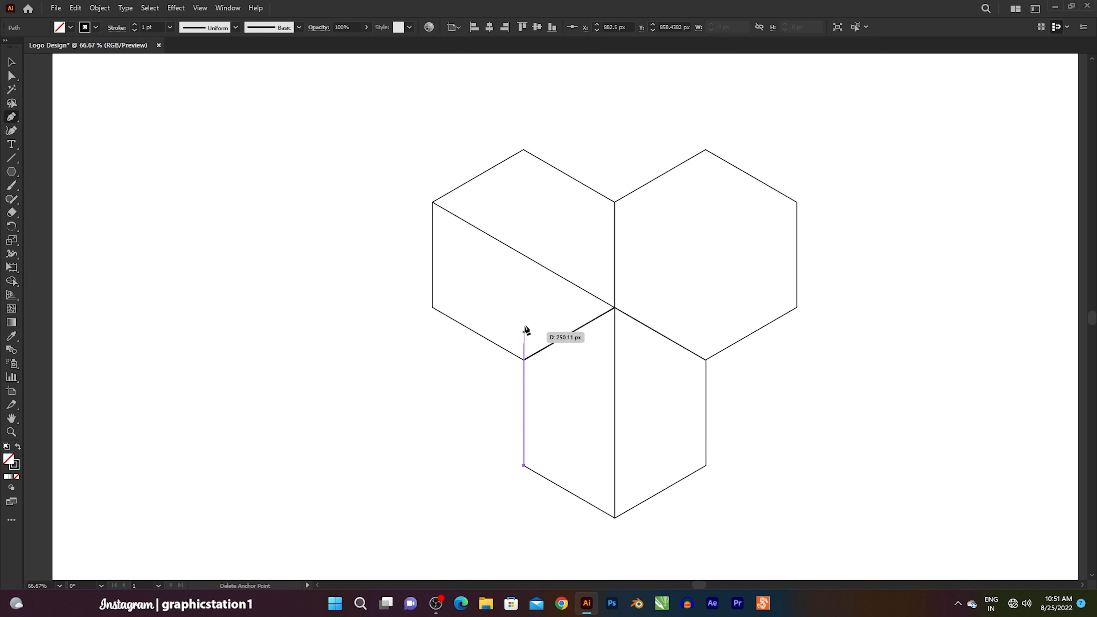
pyautogui.click(525, 255)
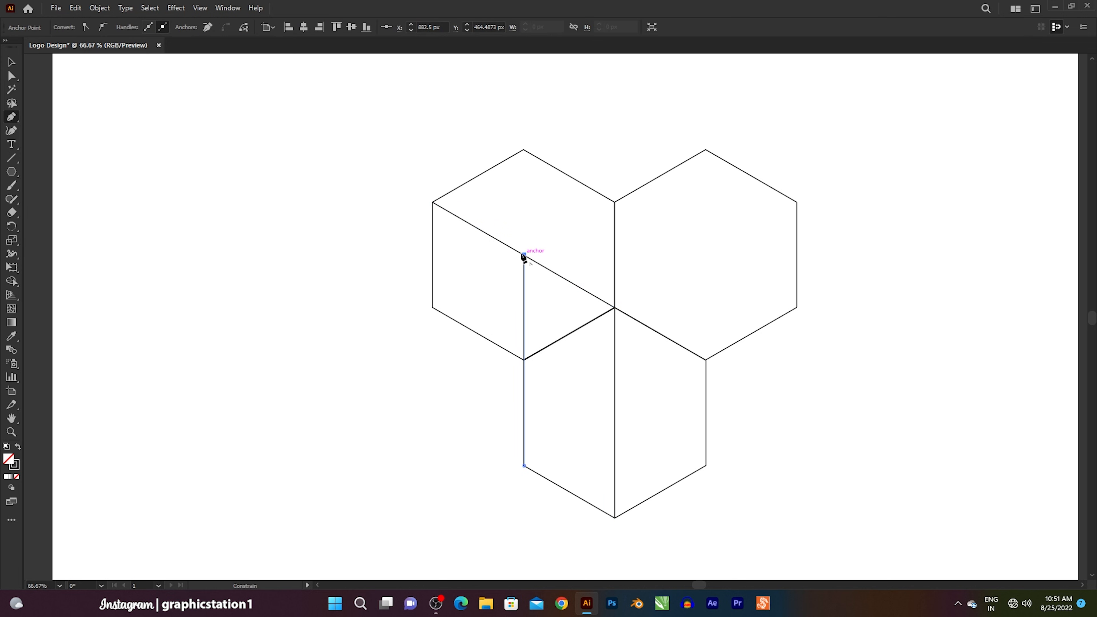
pyautogui.click(433, 203)
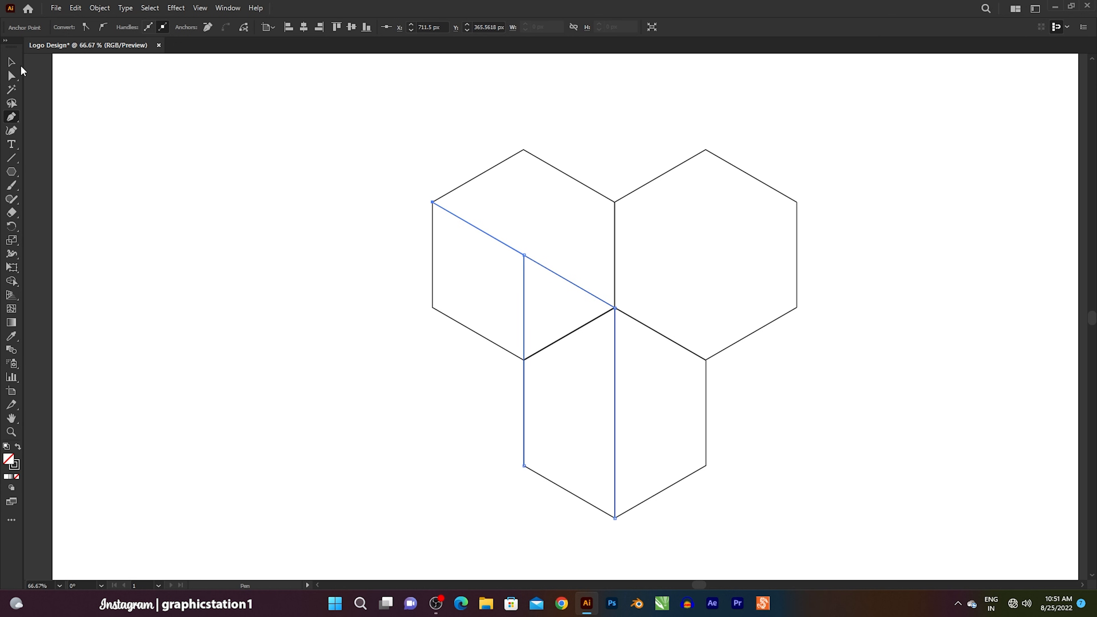
pyautogui.click(12, 62)
pyautogui.click(269, 218)
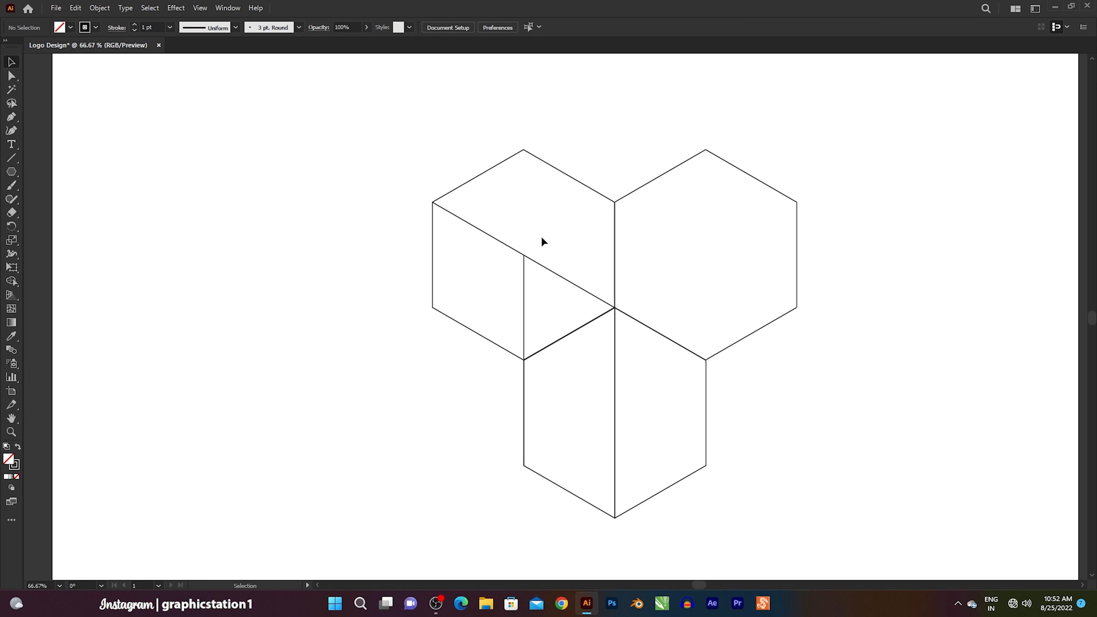
# Cut the drawn inner line path out of the artwork.
pyautogui.click(515, 274)
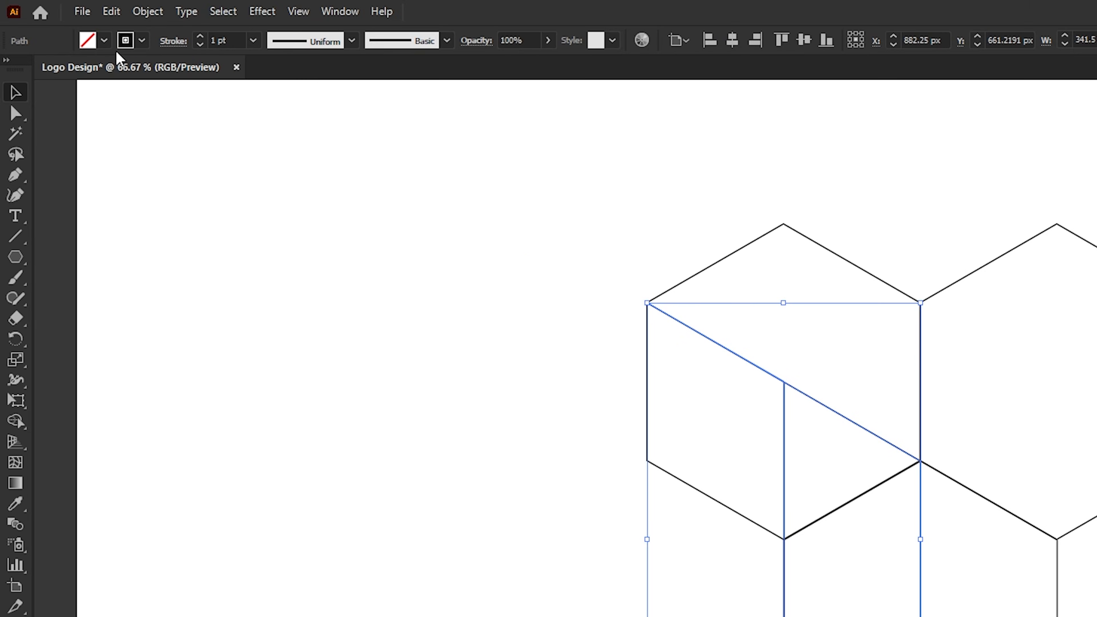
pyautogui.click(75, 8)
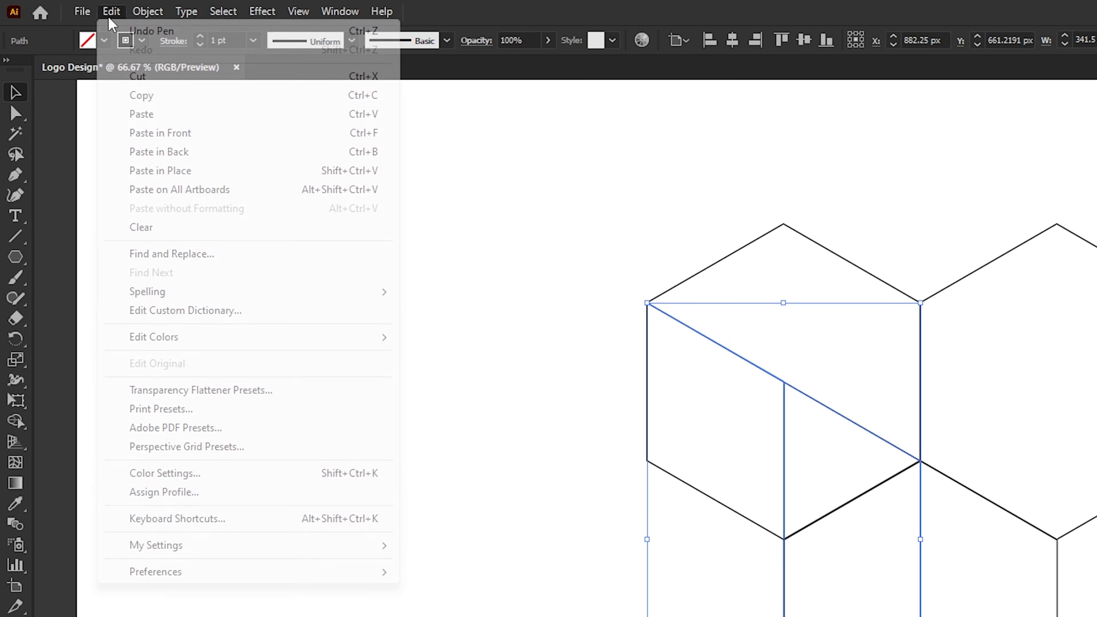
pyautogui.click(118, 78)
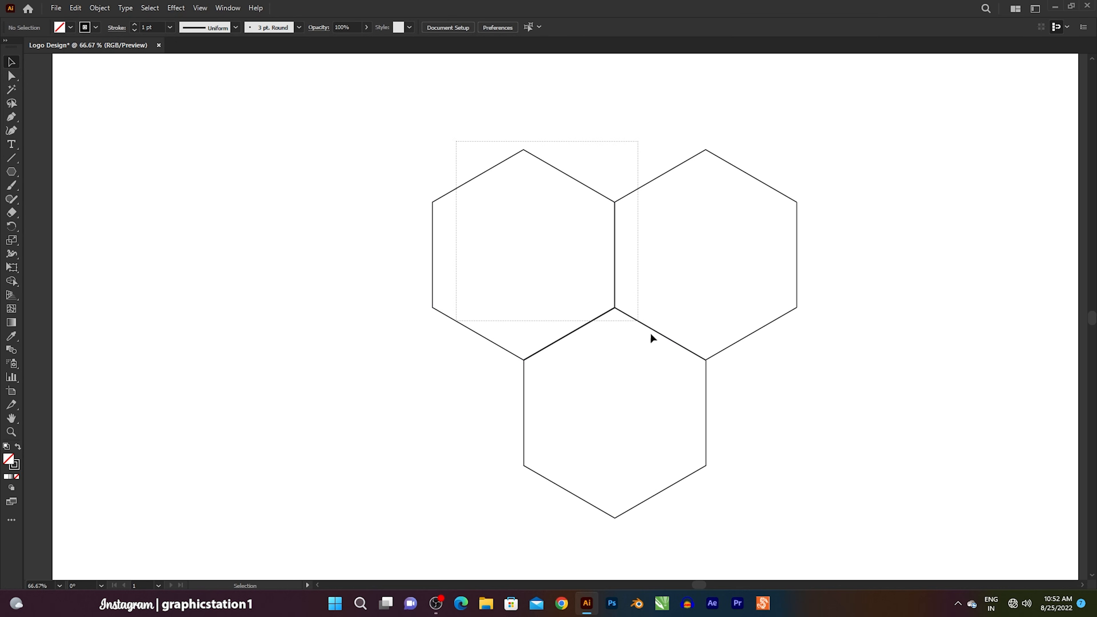
# Merge the three hexagons into one outline with the Shape Builder tool.
pyautogui.moveTo(651, 335); pyautogui.dragTo(765, 471)
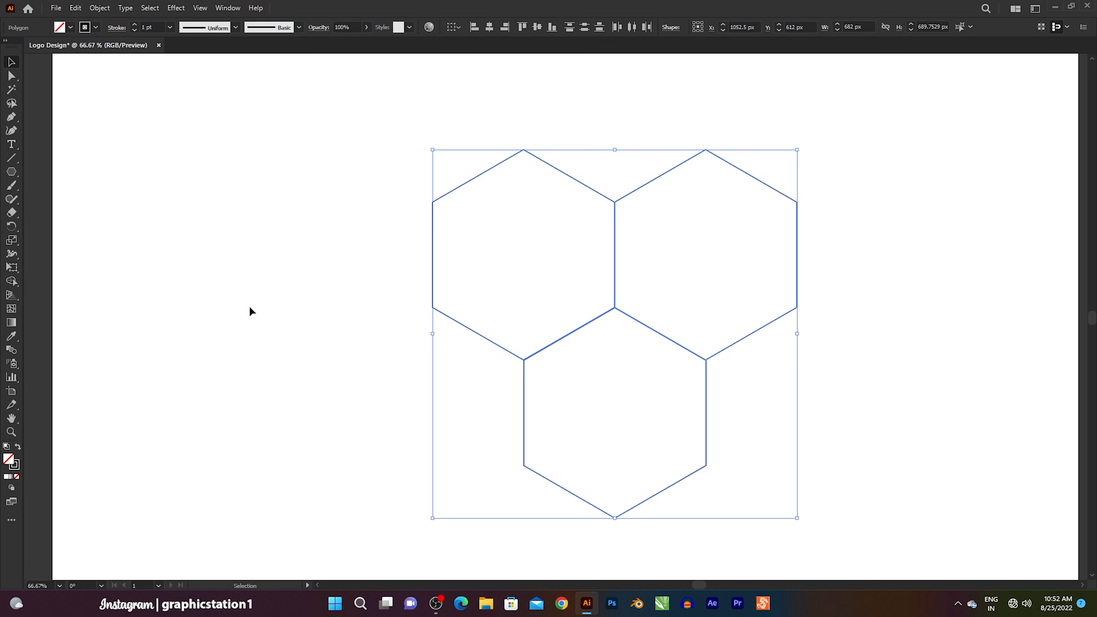
pyautogui.click(12, 283)
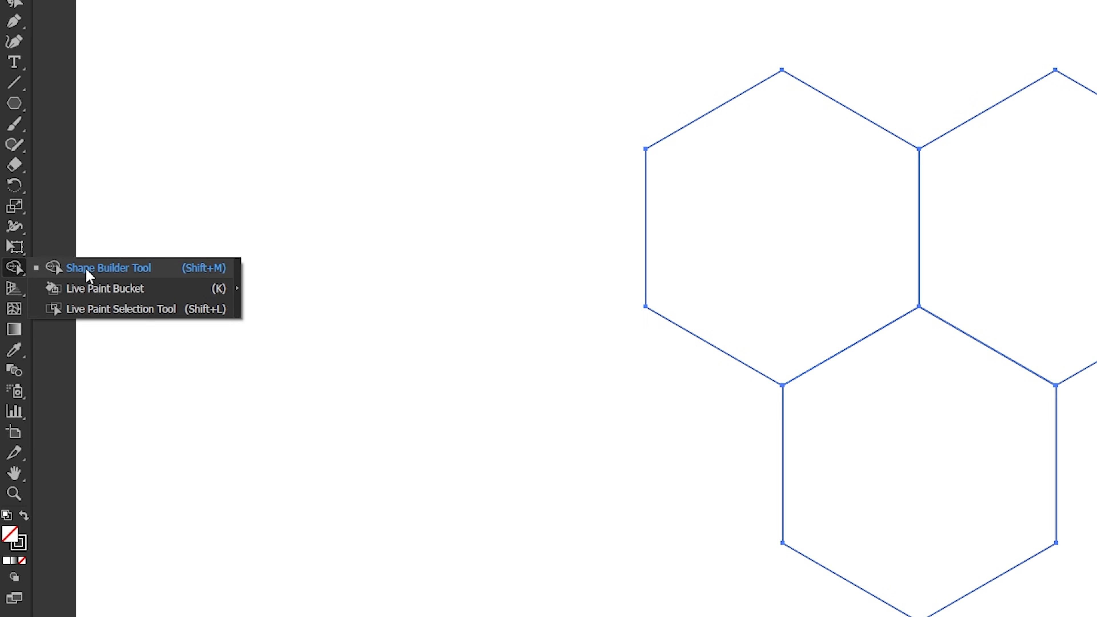
pyautogui.click(86, 269)
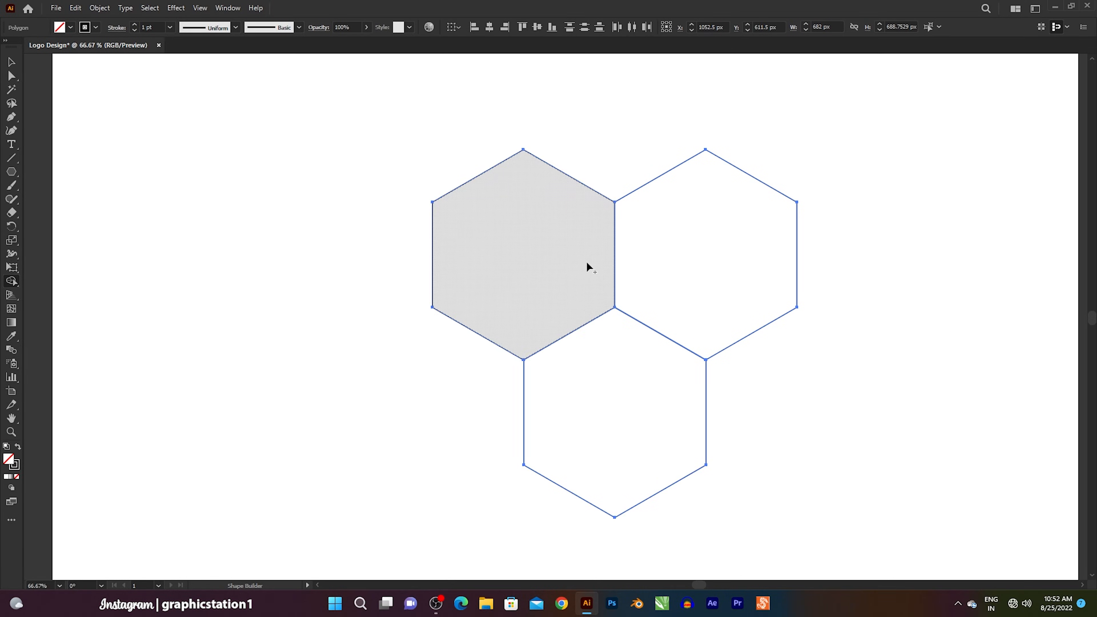
pyautogui.moveTo(588, 265)
pyautogui.mouseDown()
pyautogui.moveTo(640, 264)
pyautogui.moveTo(627, 320)
pyautogui.moveTo(597, 341)
pyautogui.moveTo(571, 301)
pyautogui.mouseUp()
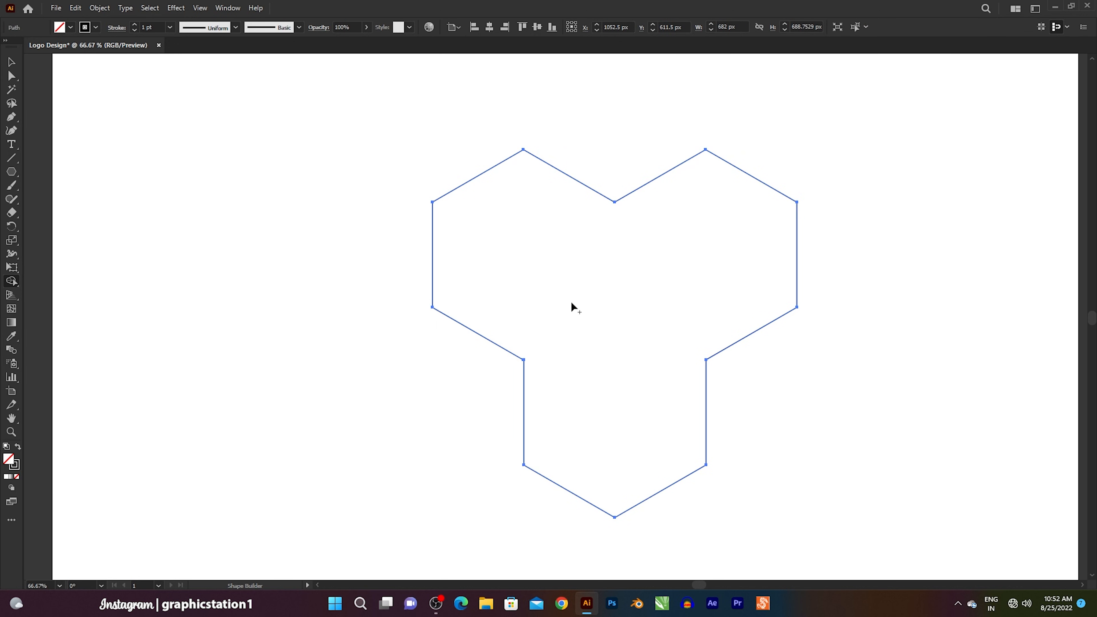
# Paste the cut line path in front of the merged outline and deselect it.
pyautogui.click(26, 94)
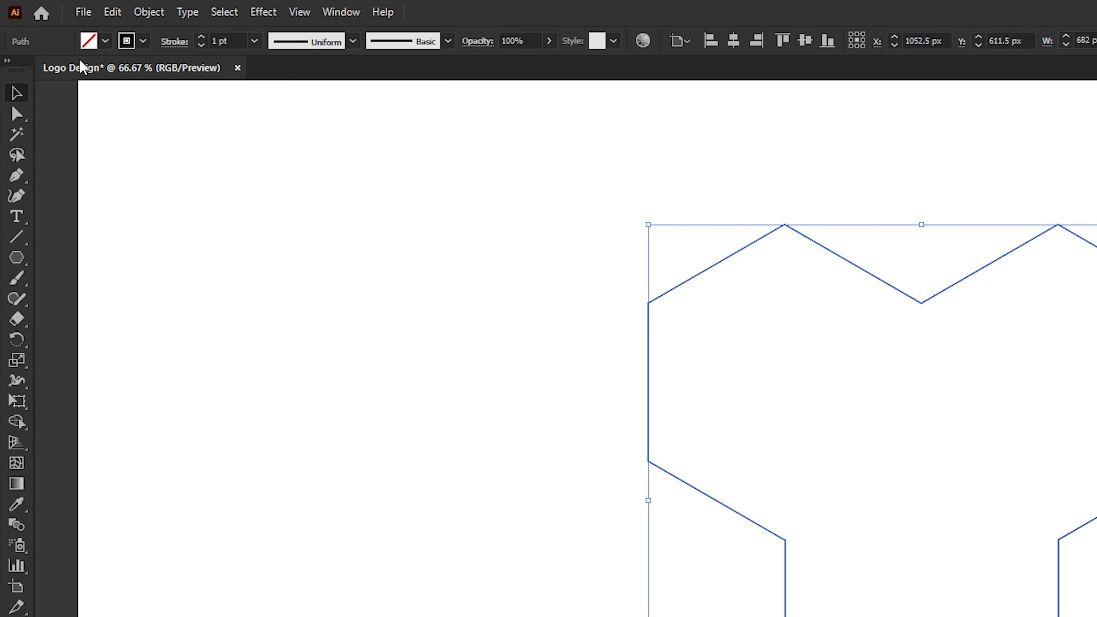
pyautogui.click(113, 12)
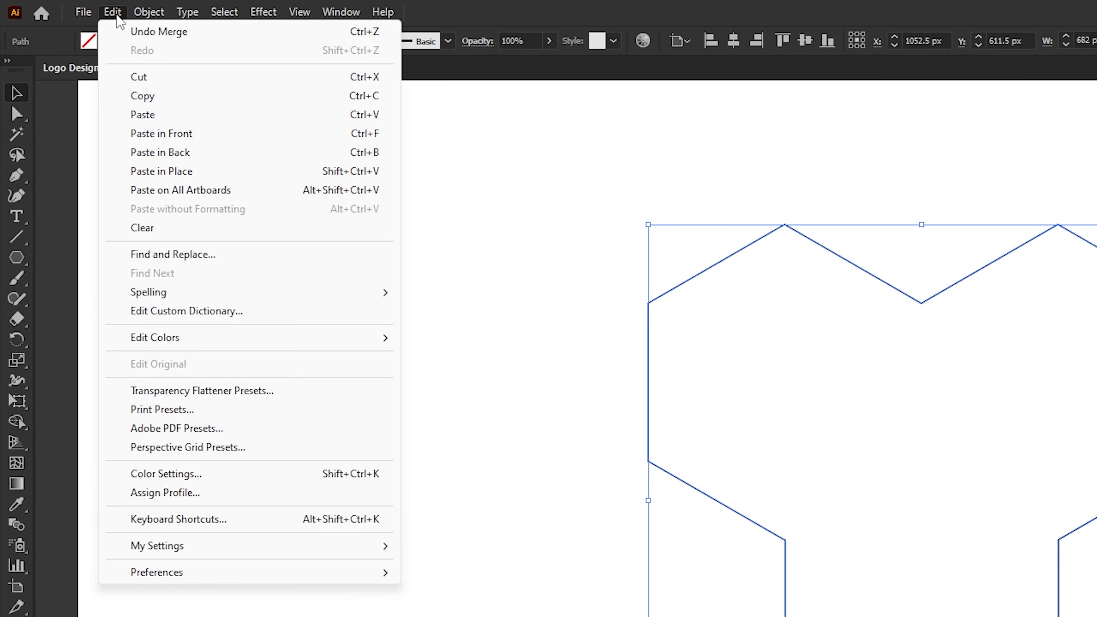
pyautogui.click(117, 137)
pyautogui.click(283, 309)
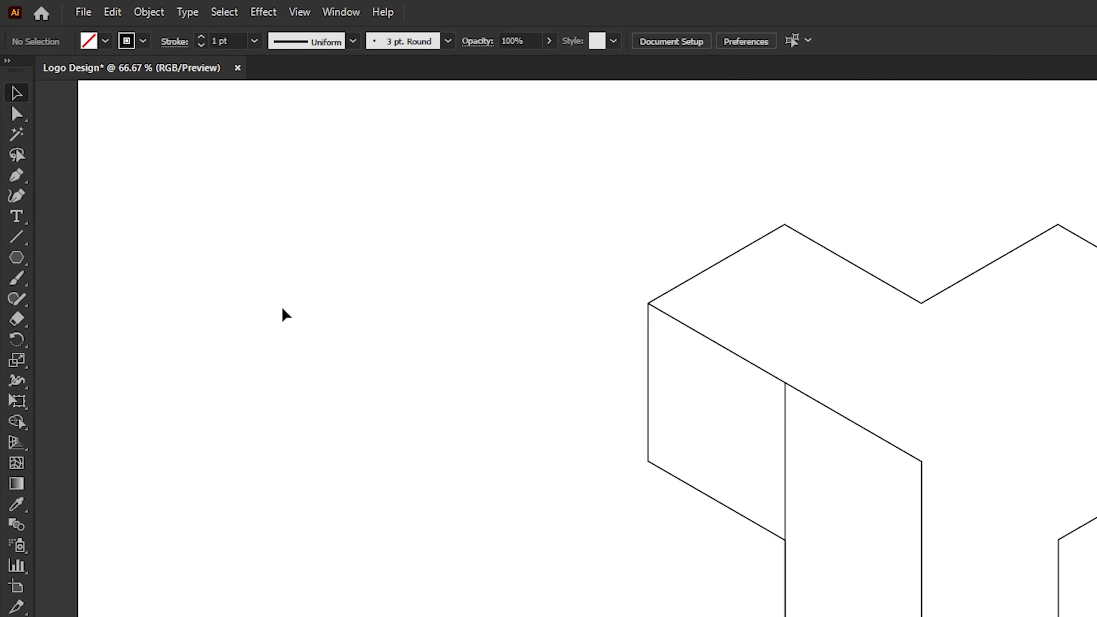
# Rotate a copy of the inner line path about the outline's centre anchor point so it follows the next arm.
pyautogui.moveTo(836, 354); pyautogui.dragTo(772, 430)
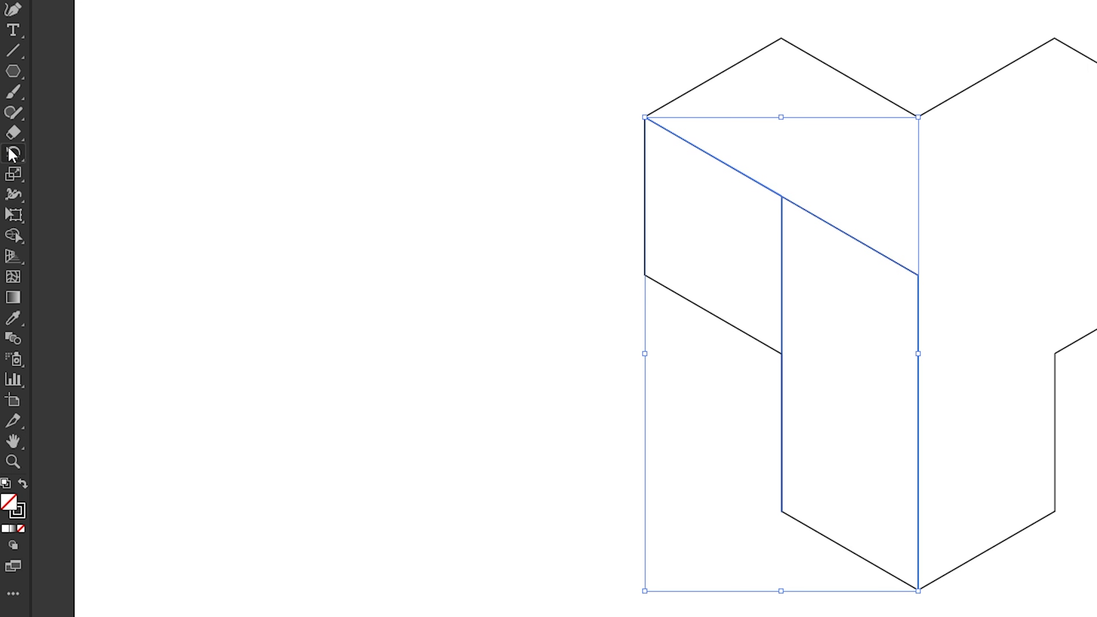
pyautogui.moveTo(12, 154); pyautogui.dragTo(86, 164)
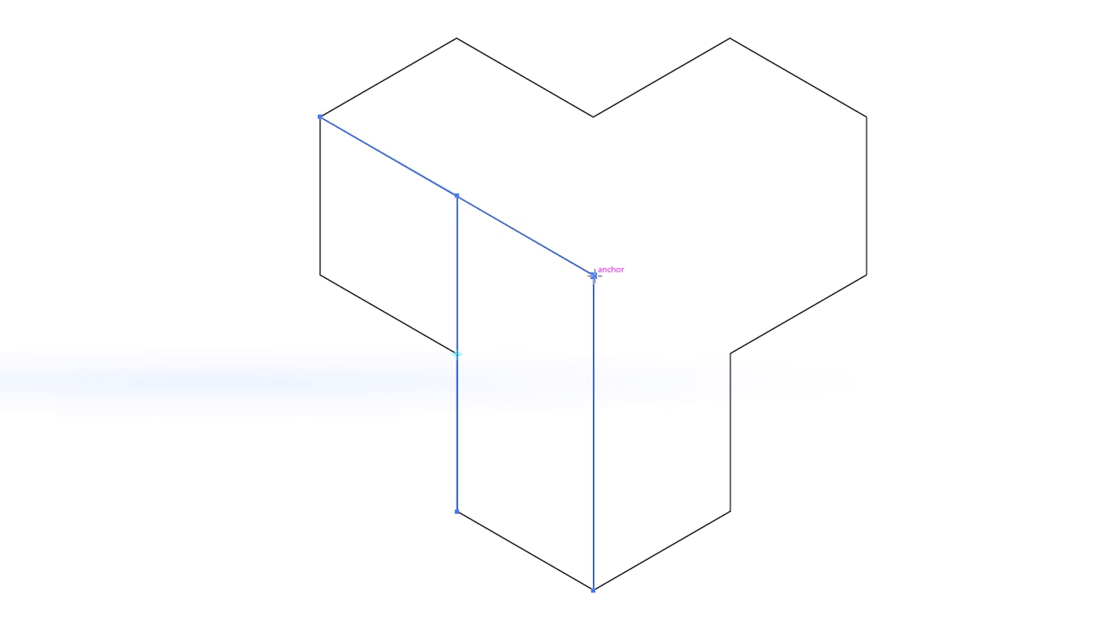
pyautogui.keyDown('alt'); pyautogui.click(594, 275); pyautogui.keyUp('alt')
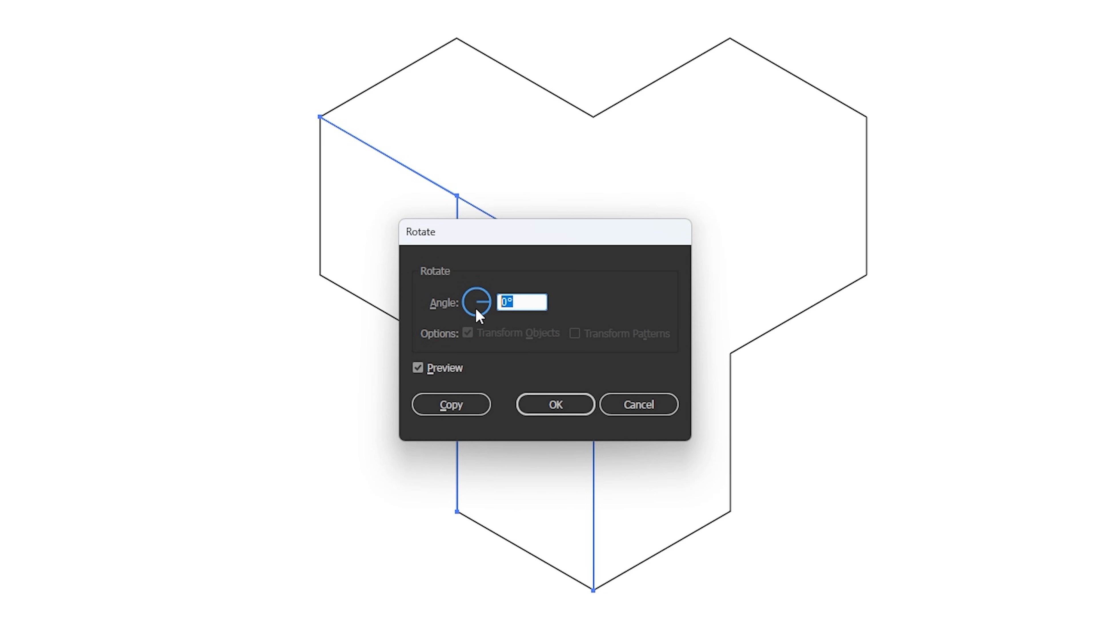
pyautogui.click(445, 406)
# Repeat the rotated-copy transformation to add inner lines to the remaining arm, and deselect the result.
pyautogui.hotkey('ctrl', 'd')
pyautogui.hotkey('ctrl', 'd')
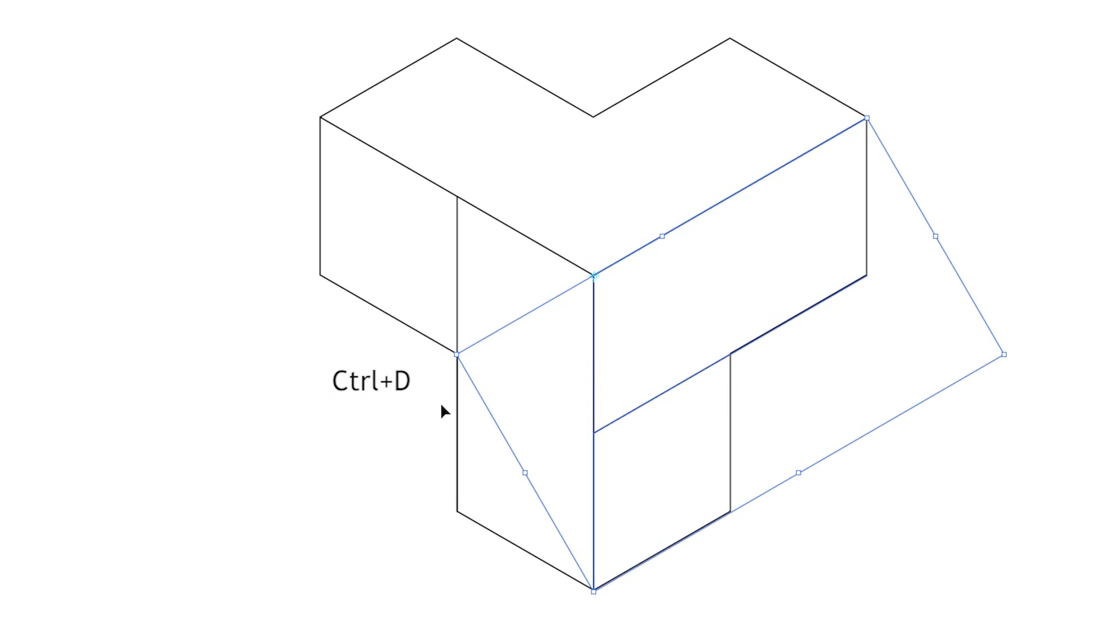
pyautogui.hotkey('ctrl', 'z')
pyautogui.hotkey('ctrl', 'z')
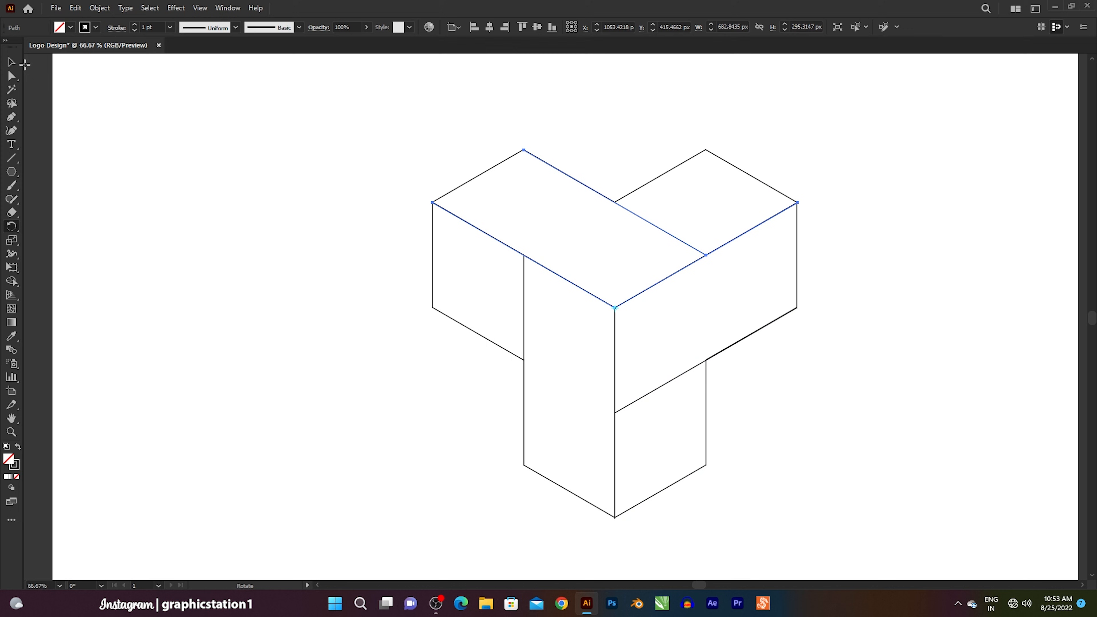
pyautogui.click(20, 66)
pyautogui.click(495, 367)
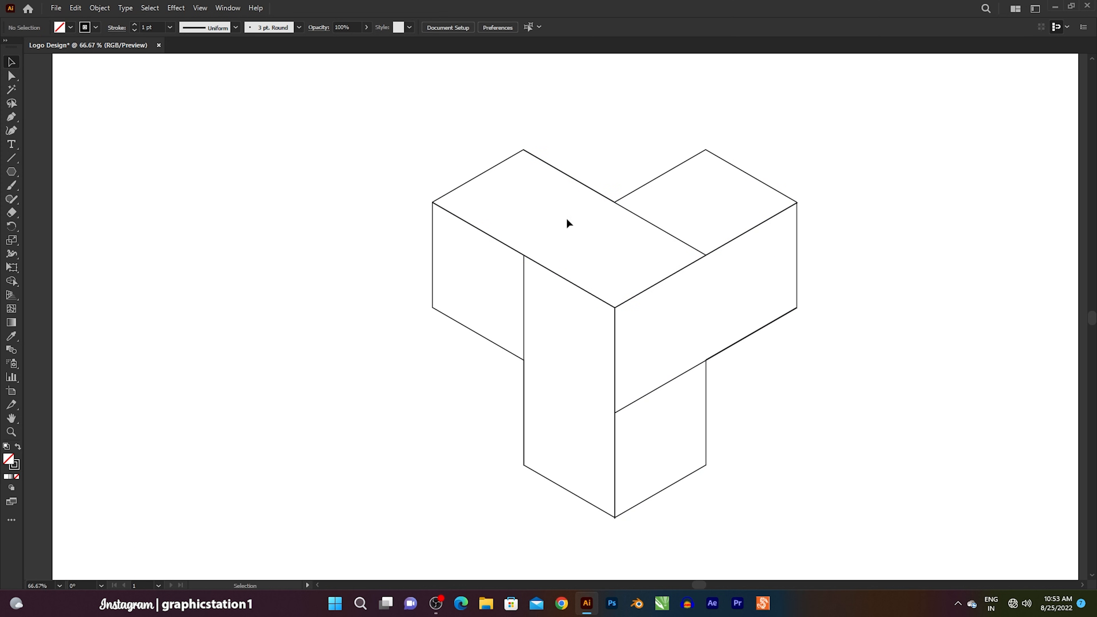
# Round the corners of all inner line paths to a radius of about 150.5 px, and deselect them.
pyautogui.moveTo(502, 223); pyautogui.dragTo(717, 320)
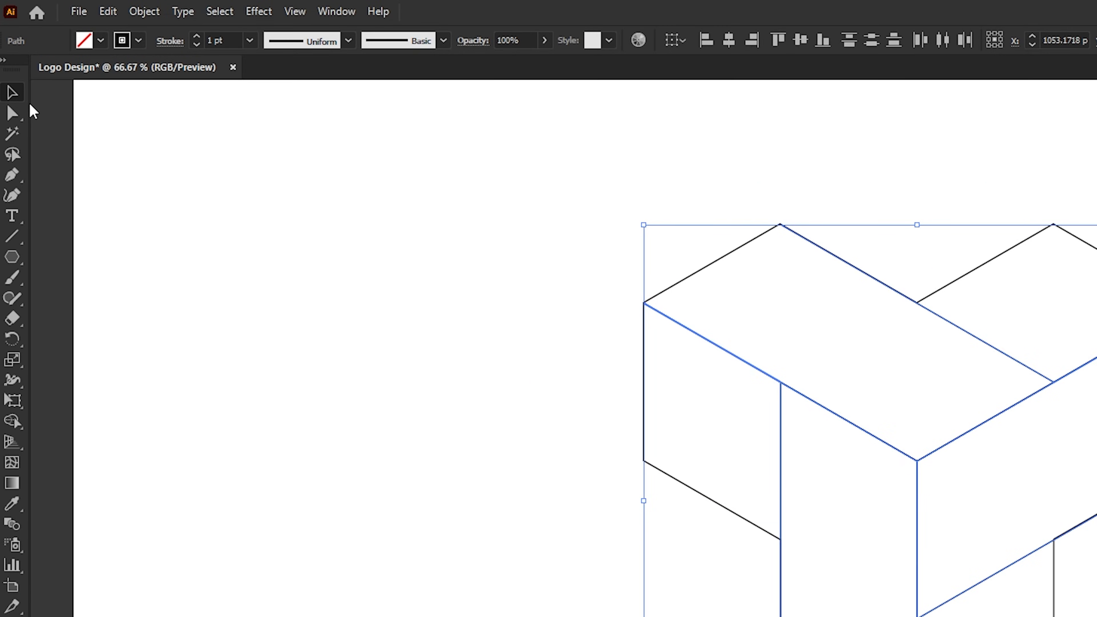
pyautogui.click(17, 119)
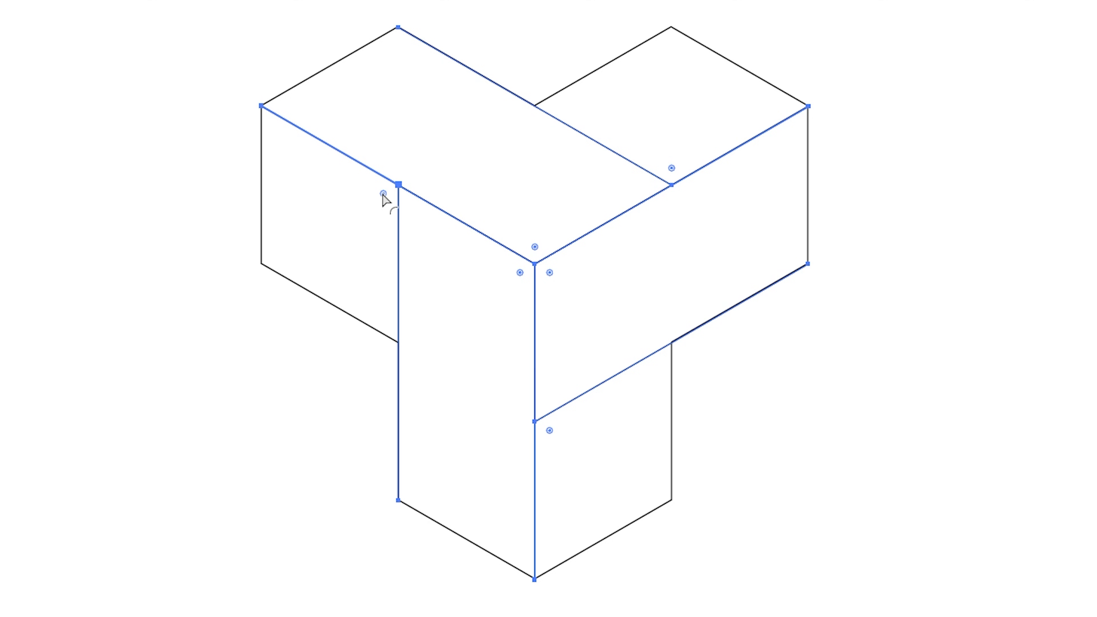
pyautogui.moveTo(383, 194); pyautogui.dragTo(276, 254)
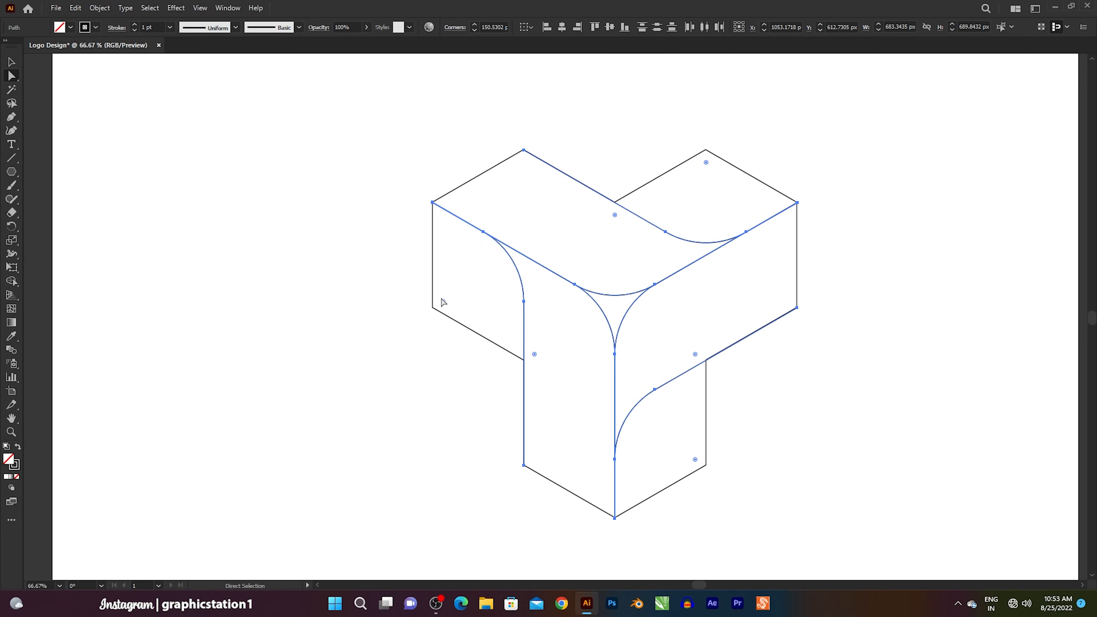
pyautogui.press('v')
pyautogui.click(204, 183)
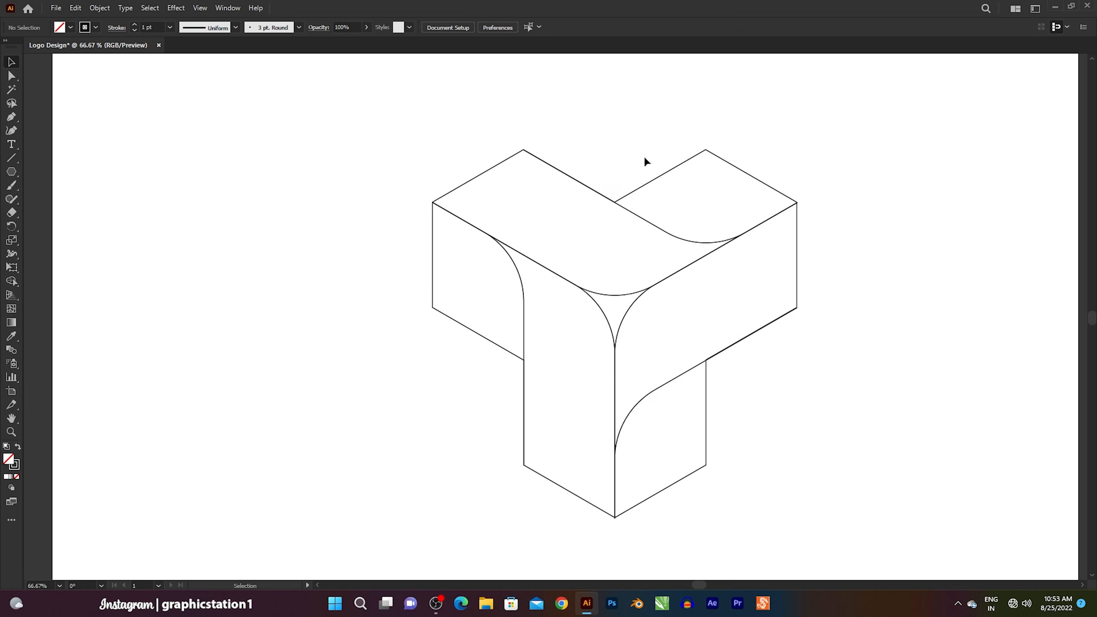
pyautogui.click(430, 285)
pyautogui.moveTo(430, 284); pyautogui.dragTo(389, 295)
pyautogui.press('a')
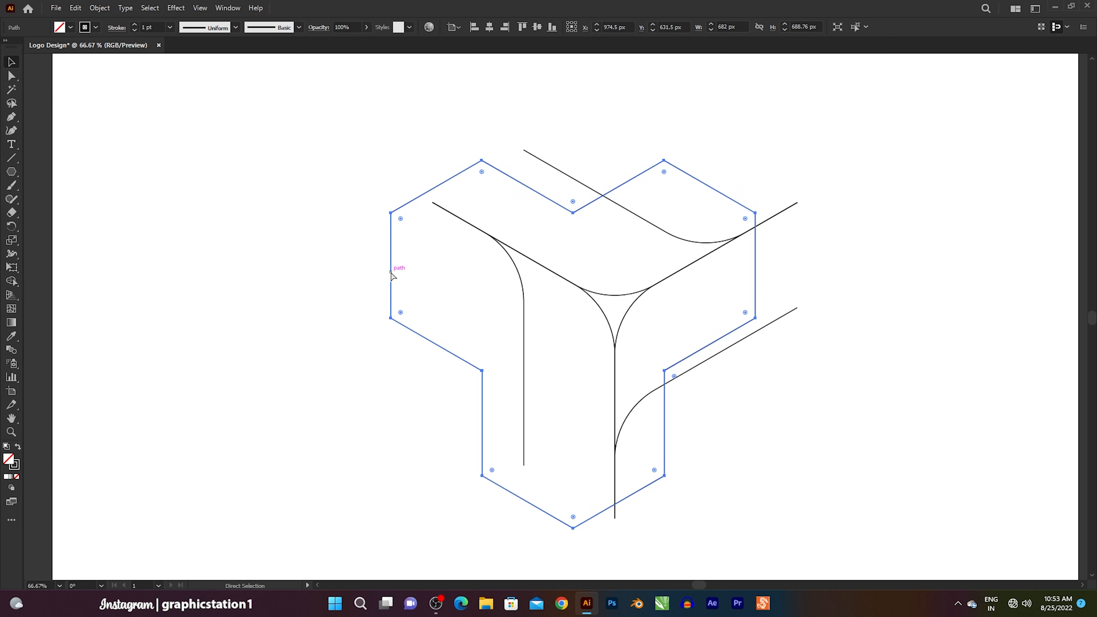
pyautogui.hotkey('ctrl', 'z')
# Slightly round all corners of the three-armed outer outline with the Direct Selection tool, and deselect it.
pyautogui.press('v')
pyautogui.click(407, 274)
pyautogui.click(433, 280)
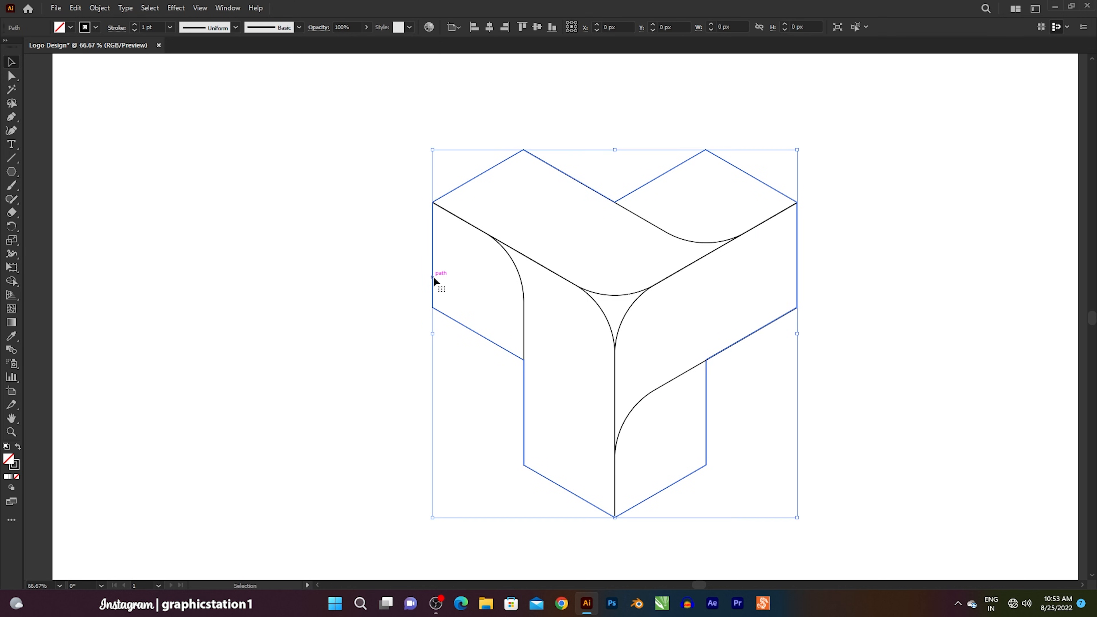
pyautogui.moveTo(11, 76); pyautogui.dragTo(49, 84)
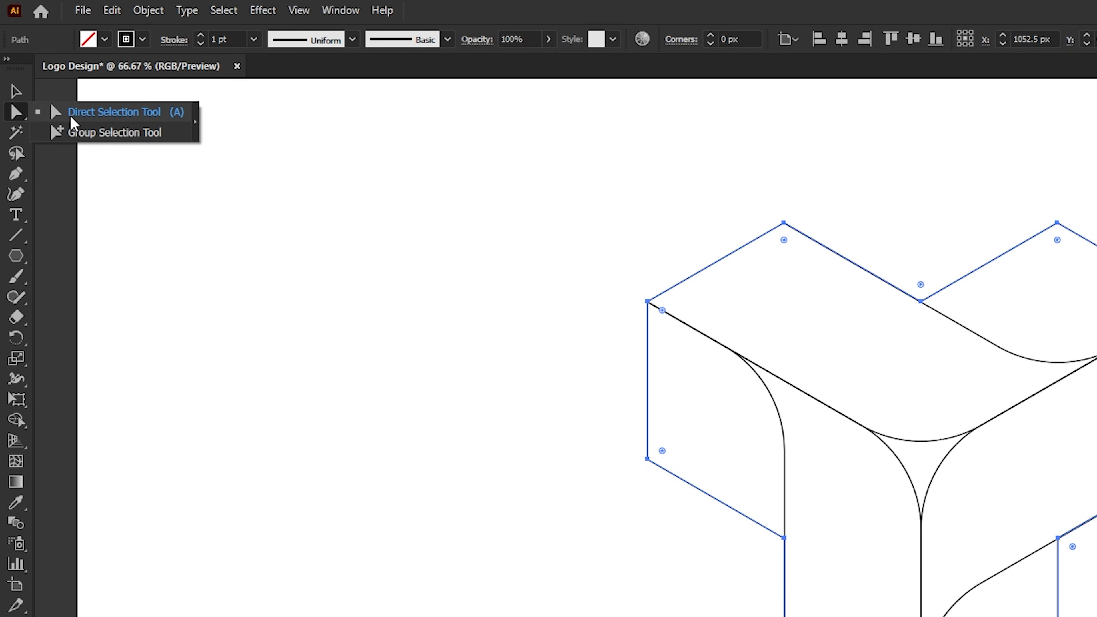
pyautogui.moveTo(88, 123); pyautogui.dragTo(89, 122)
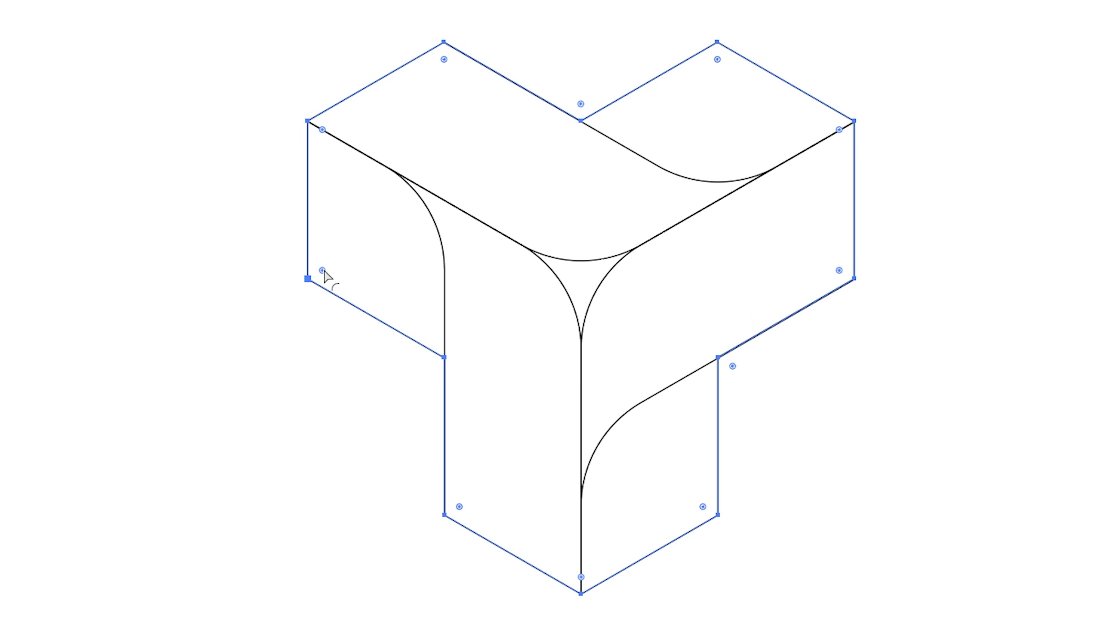
pyautogui.moveTo(324, 271); pyautogui.dragTo(348, 264)
pyautogui.press('v')
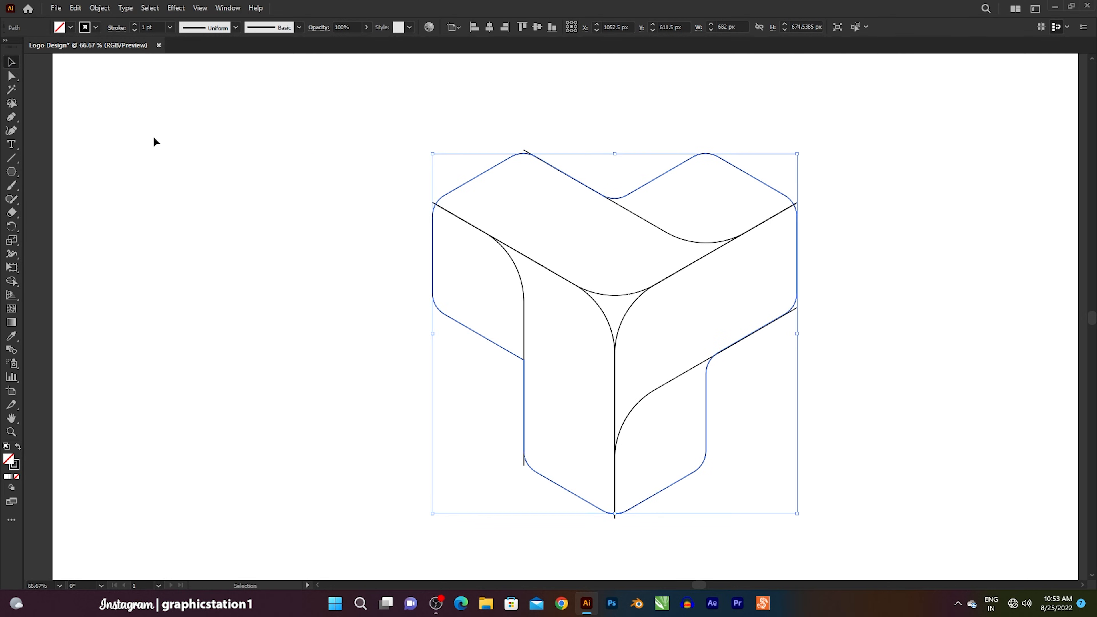
pyautogui.click(431, 384)
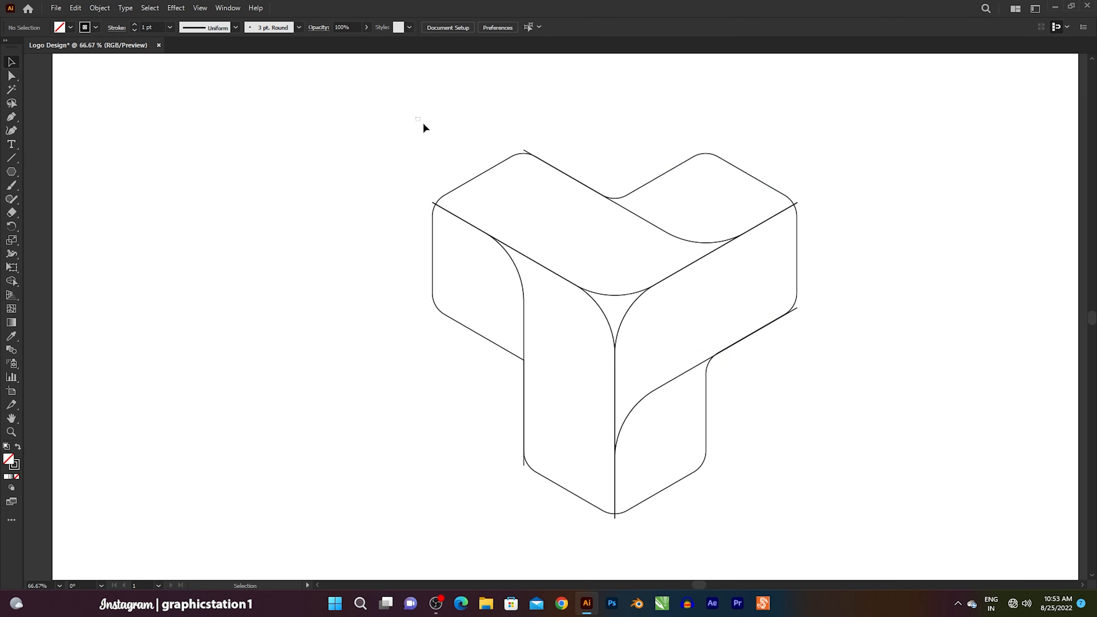
# Build six black-filled shapes from the areas between the outline and inner lines with the Shape Builder tool, leaving the central gap unfilled.
pyautogui.moveTo(423, 125); pyautogui.dragTo(781, 465)
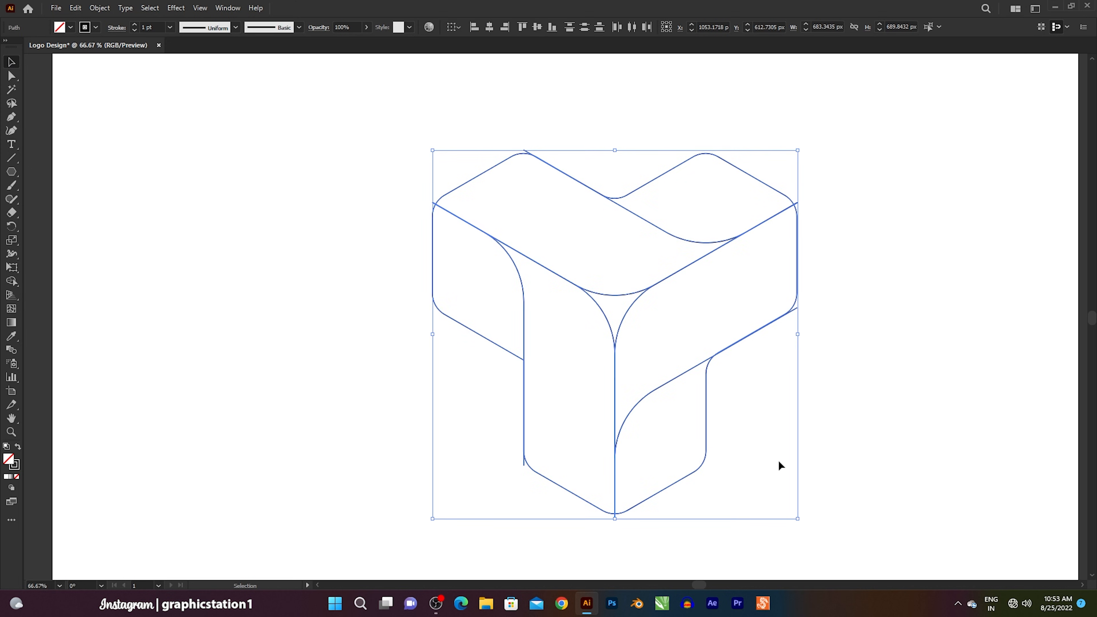
pyautogui.moveTo(19, 282); pyautogui.dragTo(88, 277)
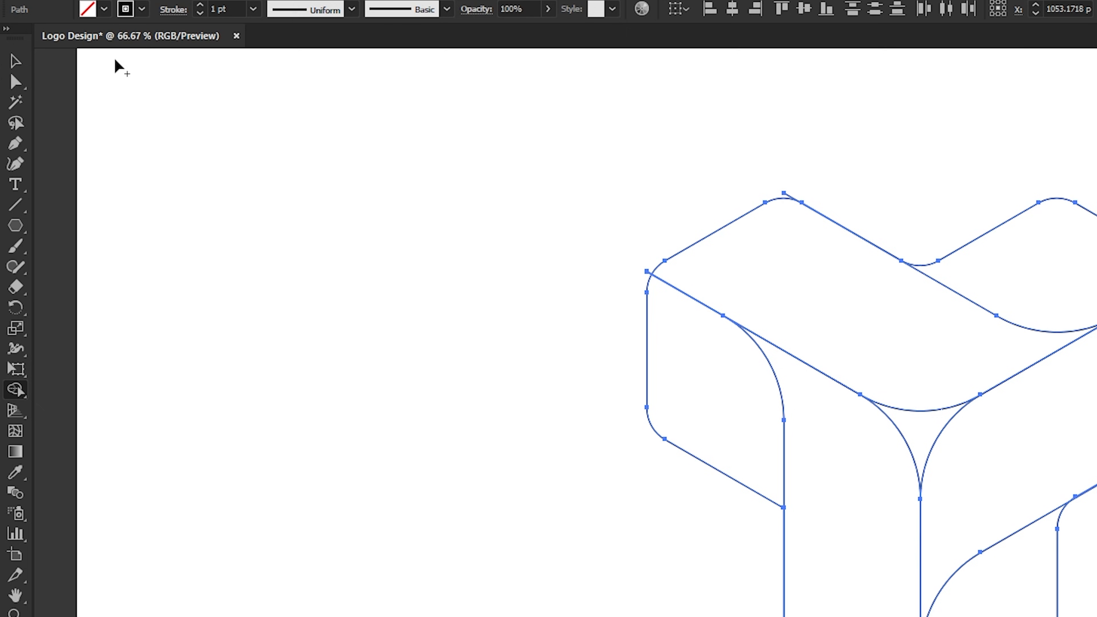
pyautogui.click(104, 40)
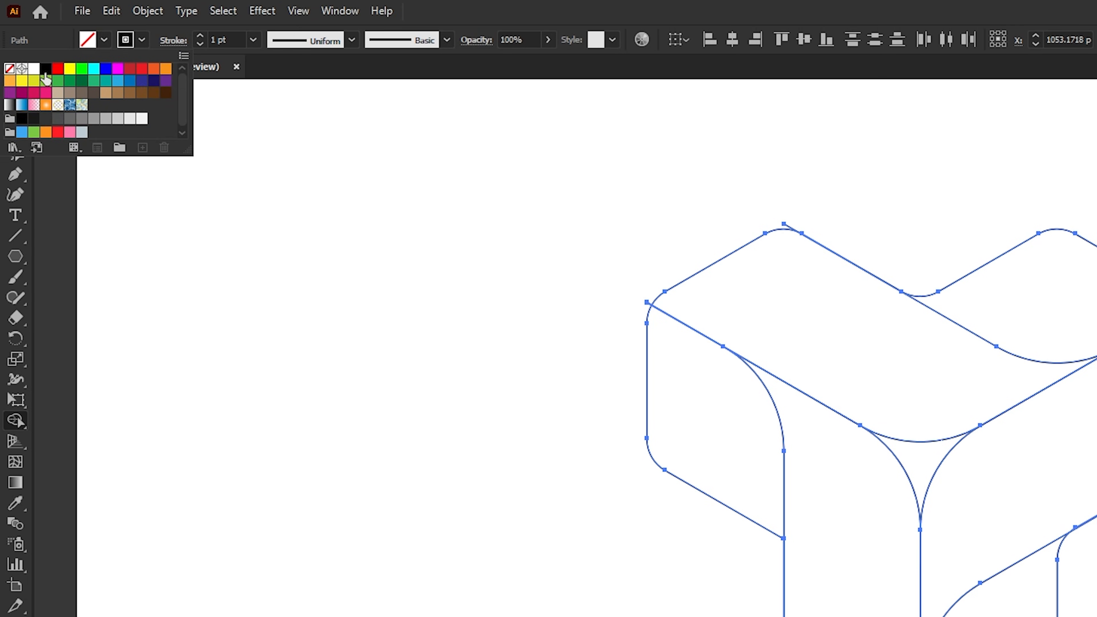
pyautogui.click(45, 70)
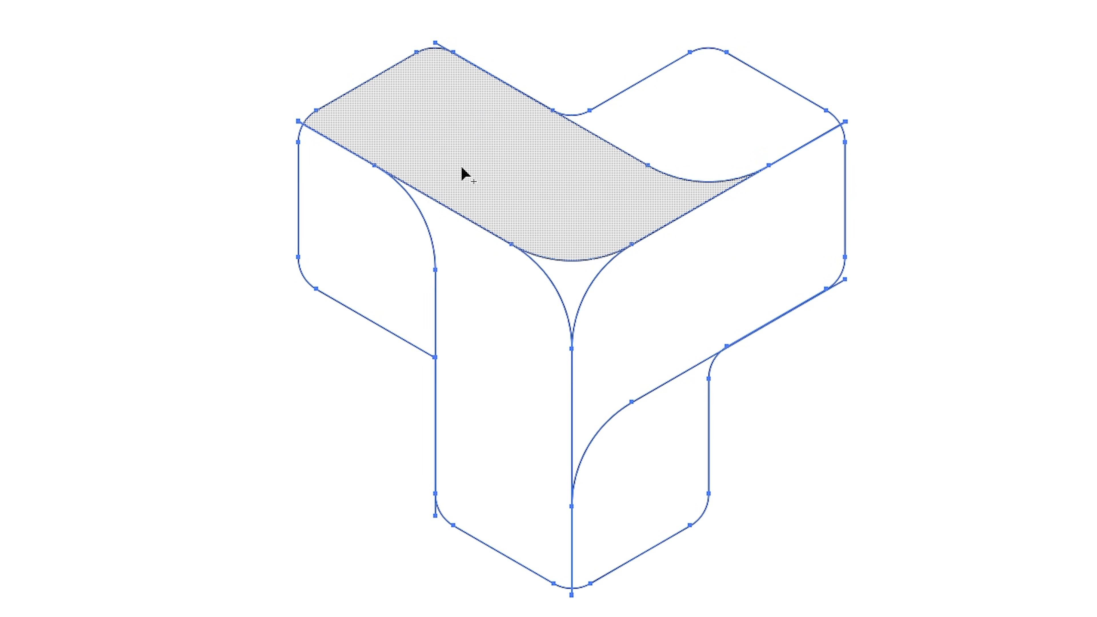
pyautogui.click(484, 186)
pyautogui.click(717, 130)
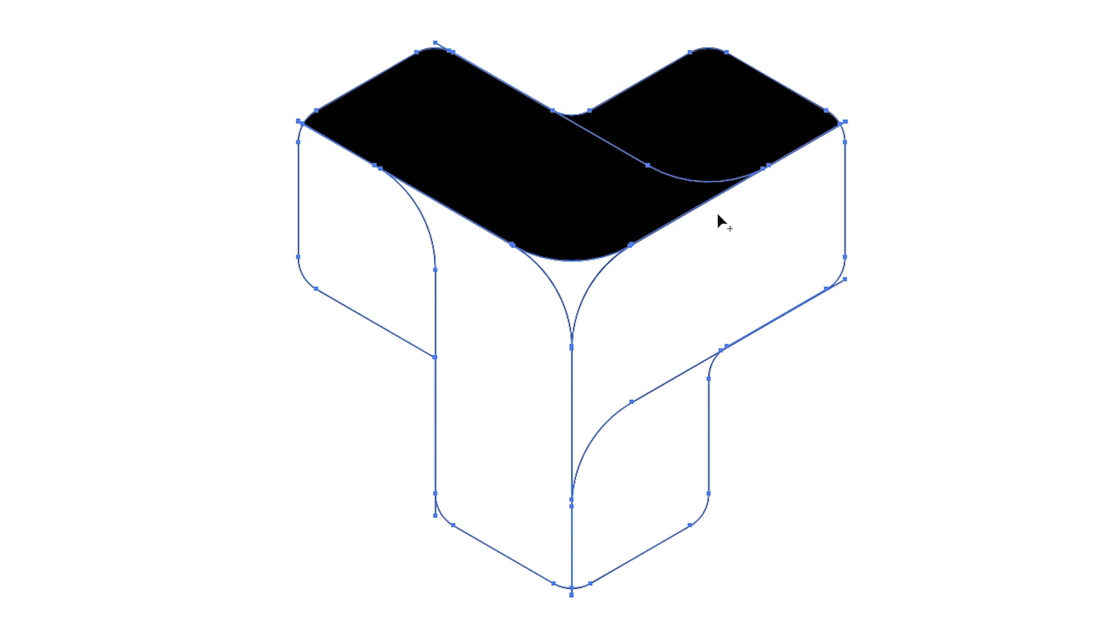
pyautogui.click(721, 298)
pyautogui.click(657, 481)
pyautogui.click(503, 363)
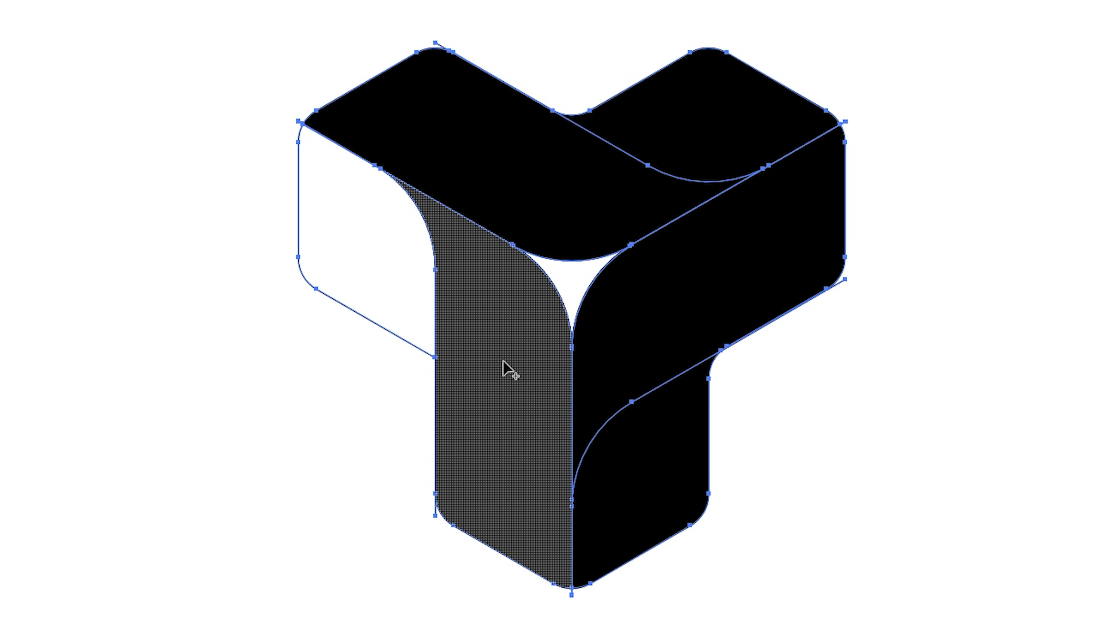
pyautogui.click(372, 249)
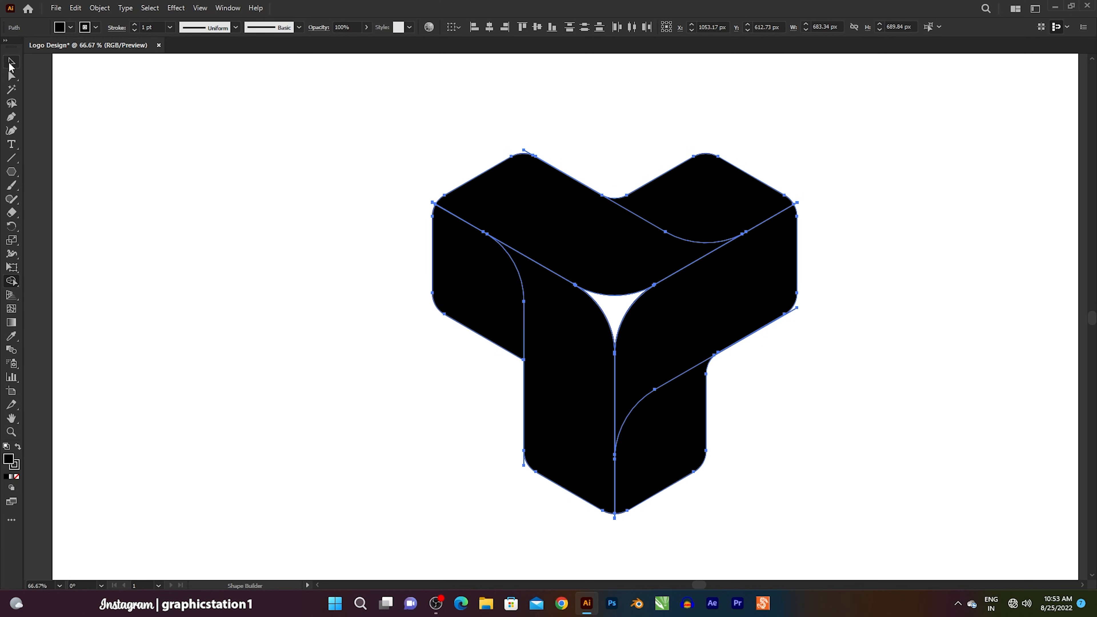
pyautogui.click(11, 63)
pyautogui.click(185, 143)
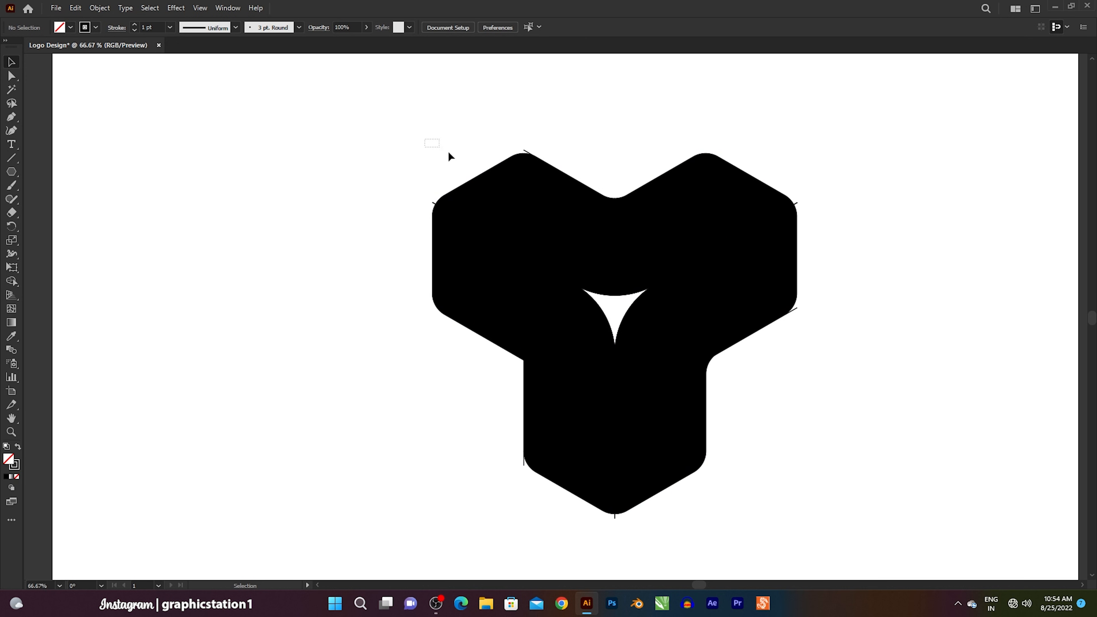
# Apply the white-to-black linear gradient preset to the fill of the whole logo artwork, and deselect it.
pyautogui.moveTo(450, 157); pyautogui.dragTo(759, 431)
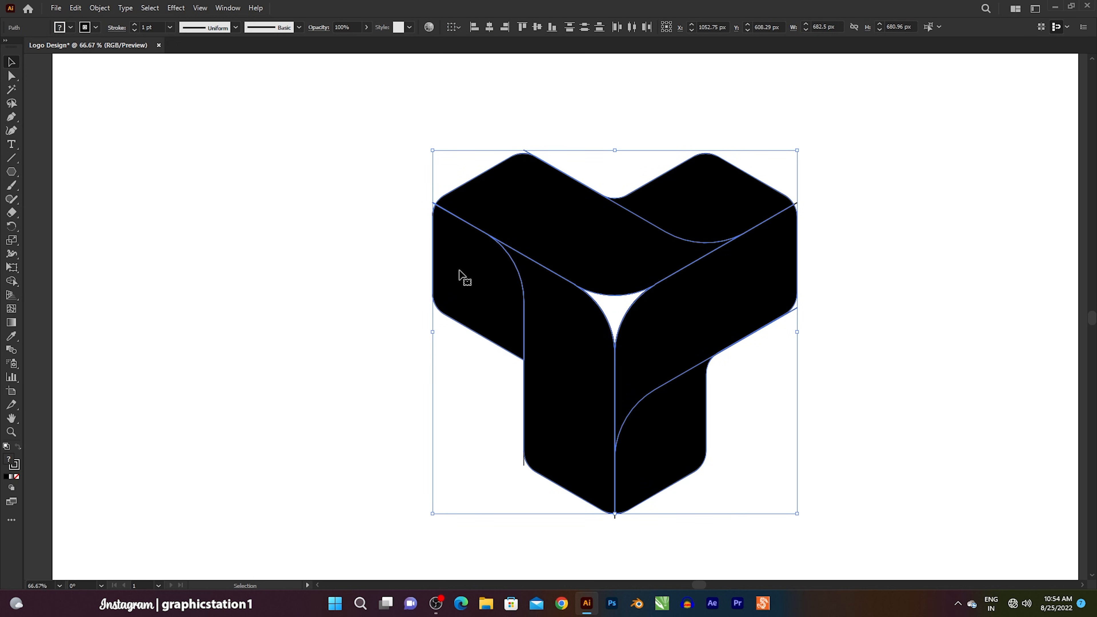
pyautogui.click(228, 8)
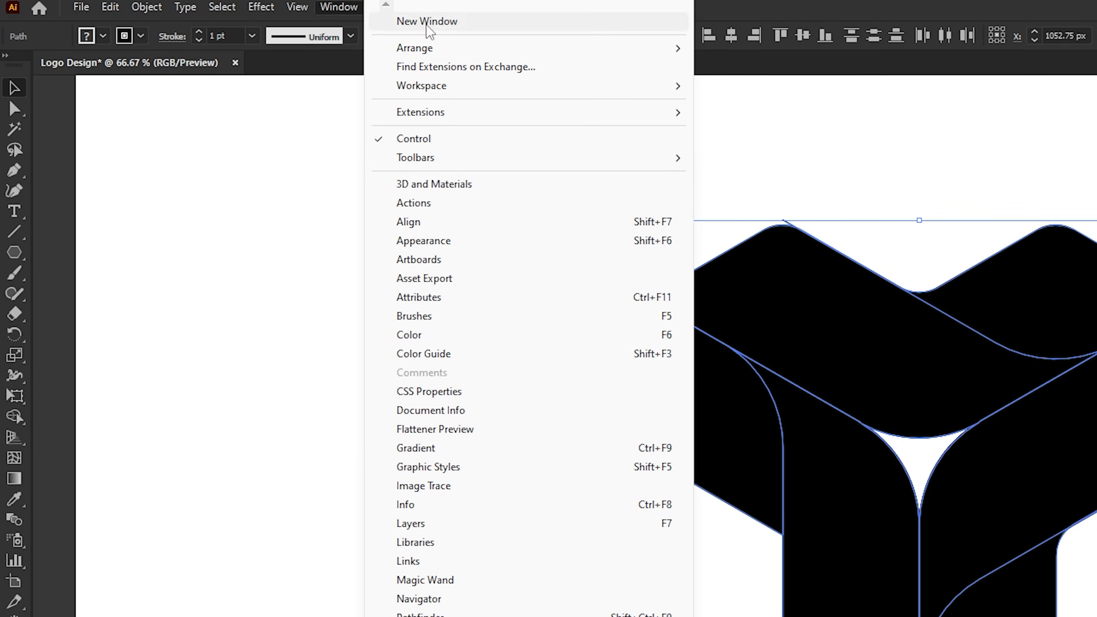
pyautogui.click(513, 458)
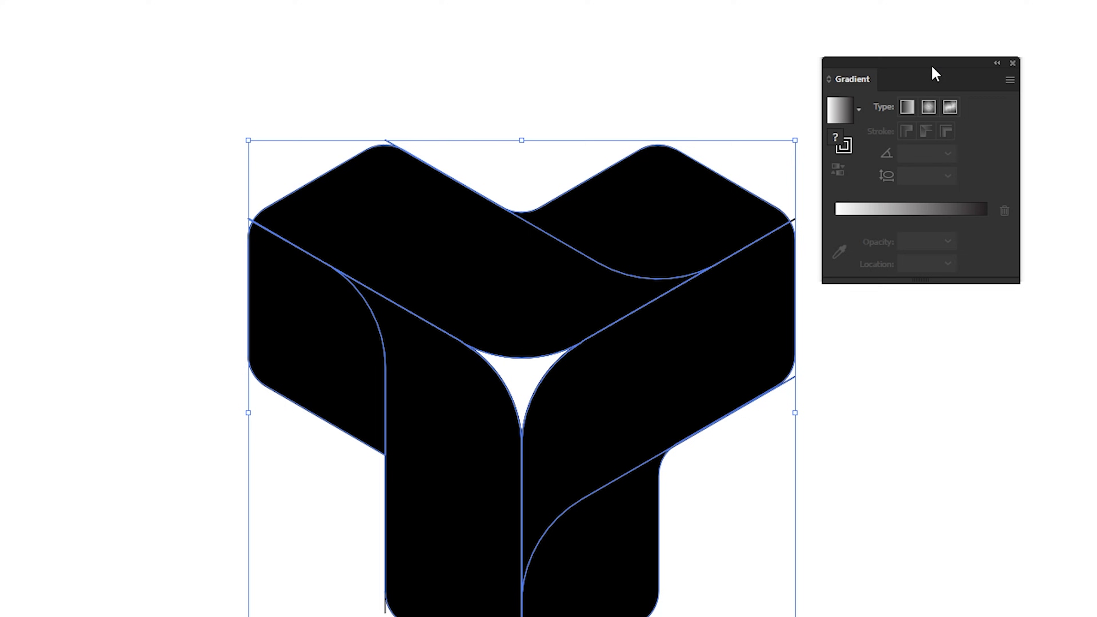
pyautogui.moveTo(934, 75); pyautogui.dragTo(939, 186)
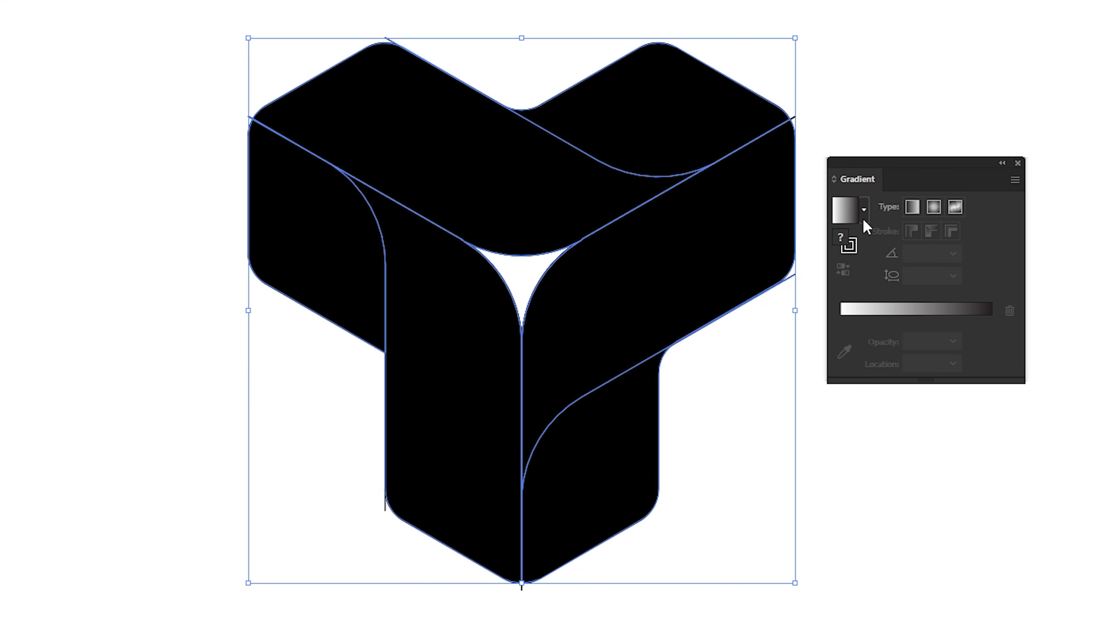
pyautogui.click(865, 218)
pyautogui.click(762, 248)
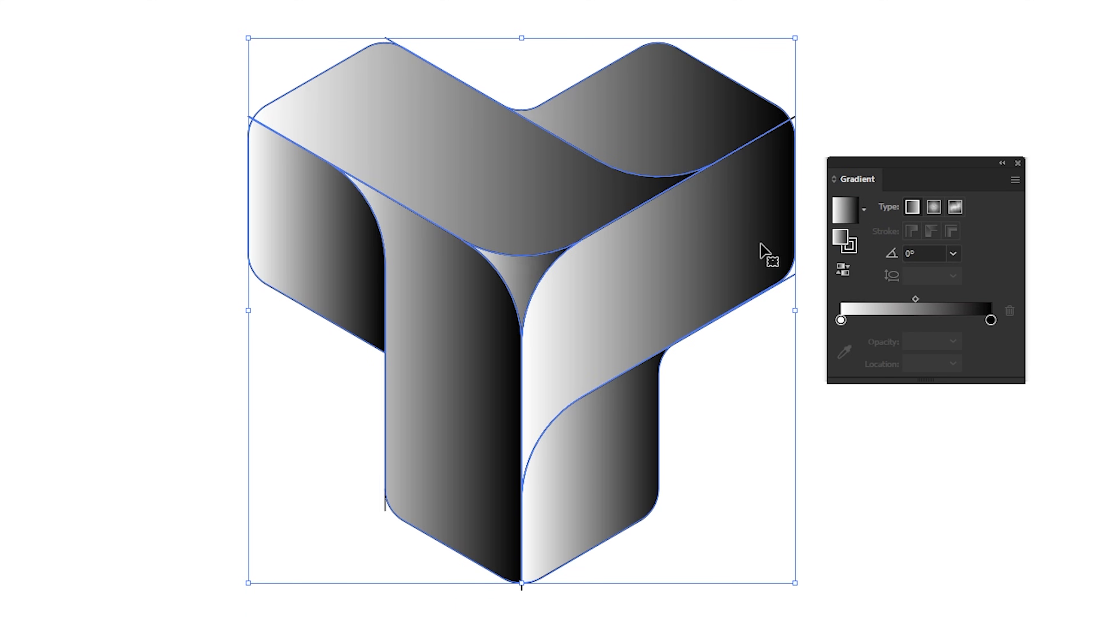
pyautogui.click(743, 371)
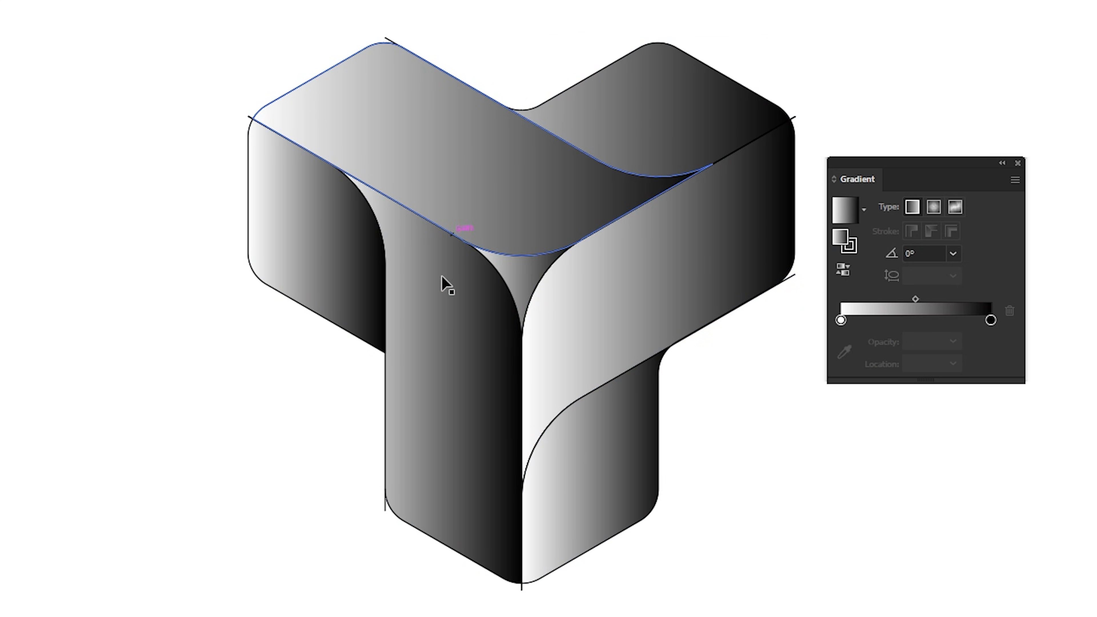
# Move the small three-pointed centre shape out of the logo and delete it.
pyautogui.moveTo(521, 298); pyautogui.dragTo(173, 334)
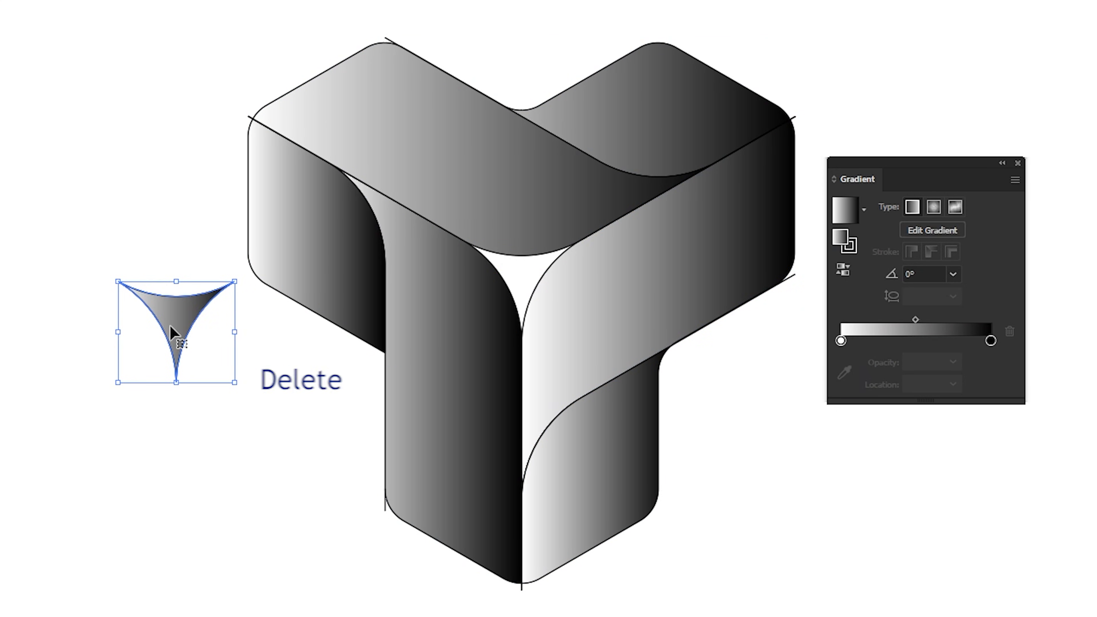
pyautogui.press('Delete')
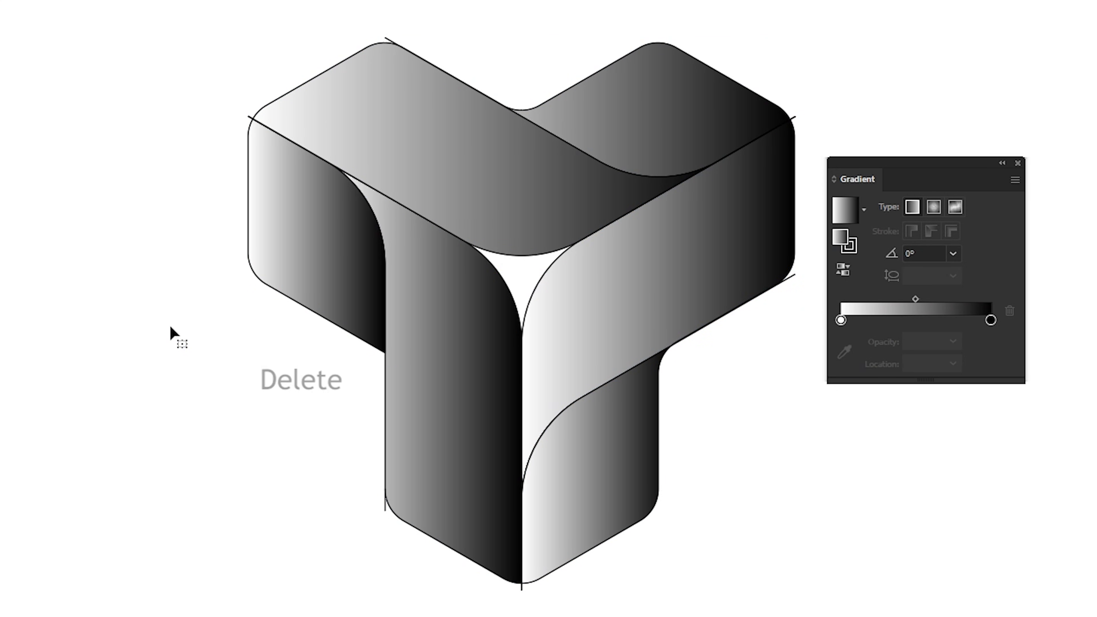
# Cut the six gradient-filled shapes of the logo together, leaving the stray line paths behind.
pyautogui.click(290, 229)
pyautogui.keyDown('shift'); pyautogui.click(441, 187); pyautogui.keyUp('shift')
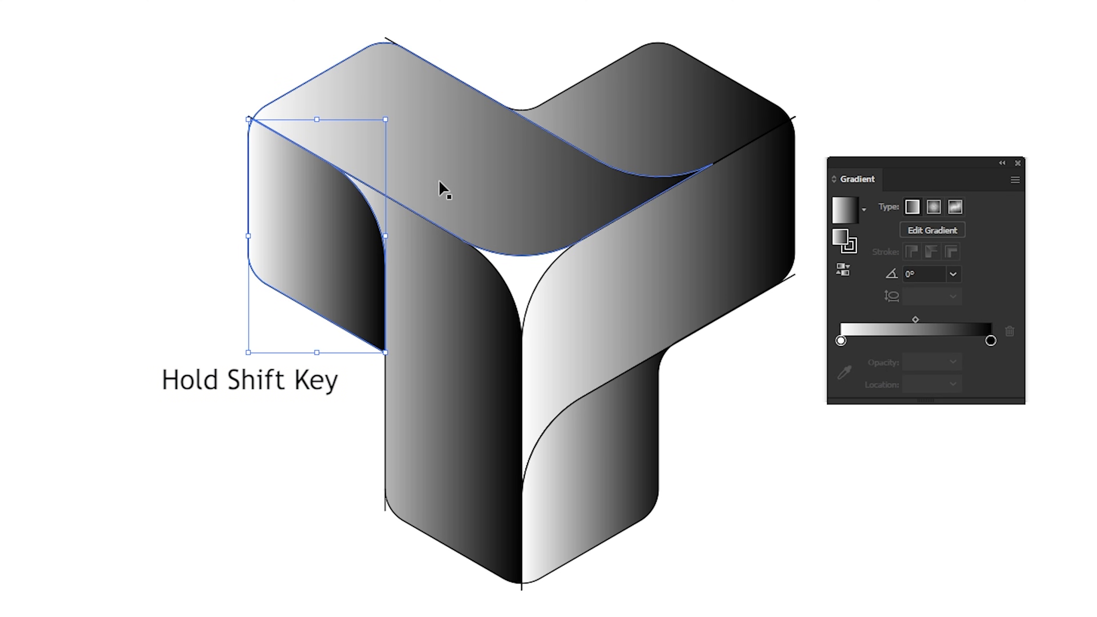
pyautogui.keyDown('shift'); pyautogui.click(650, 123); pyautogui.keyUp('shift')
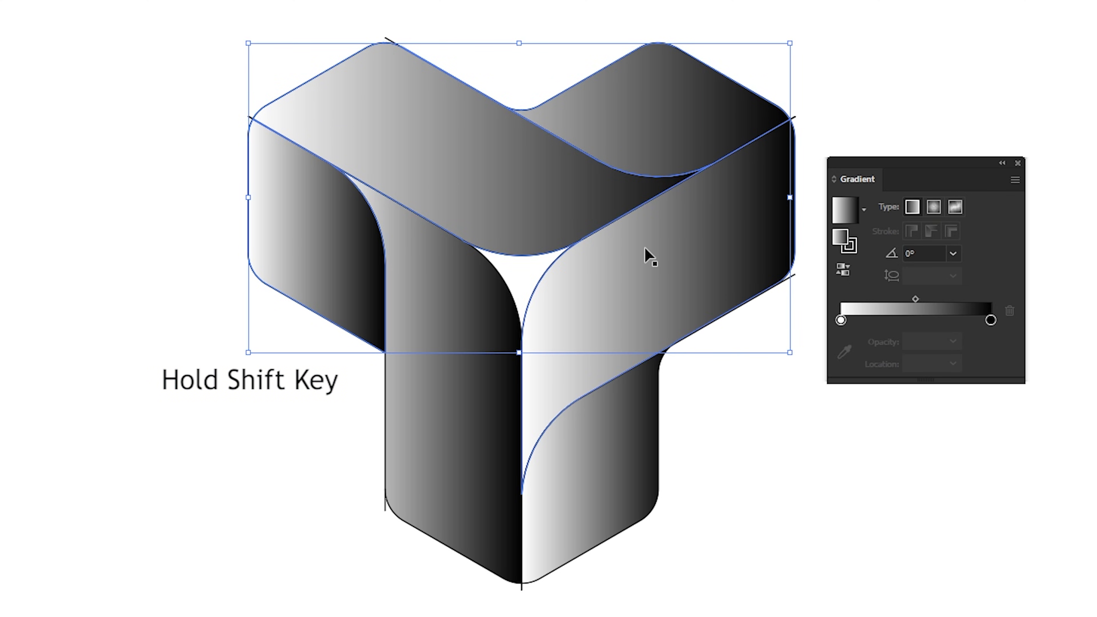
pyautogui.keyDown('shift'); pyautogui.click(645, 273); pyautogui.keyUp('shift')
pyautogui.keyDown('shift'); pyautogui.click(625, 456); pyautogui.keyUp('shift')
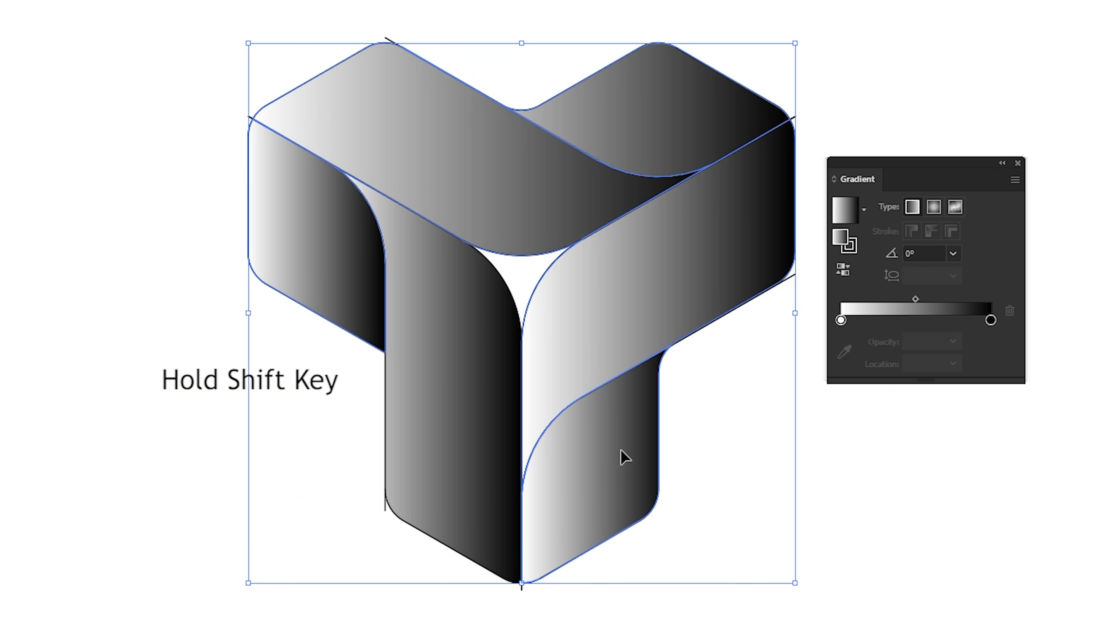
pyautogui.keyDown('shift'); pyautogui.click(490, 443); pyautogui.keyUp('shift')
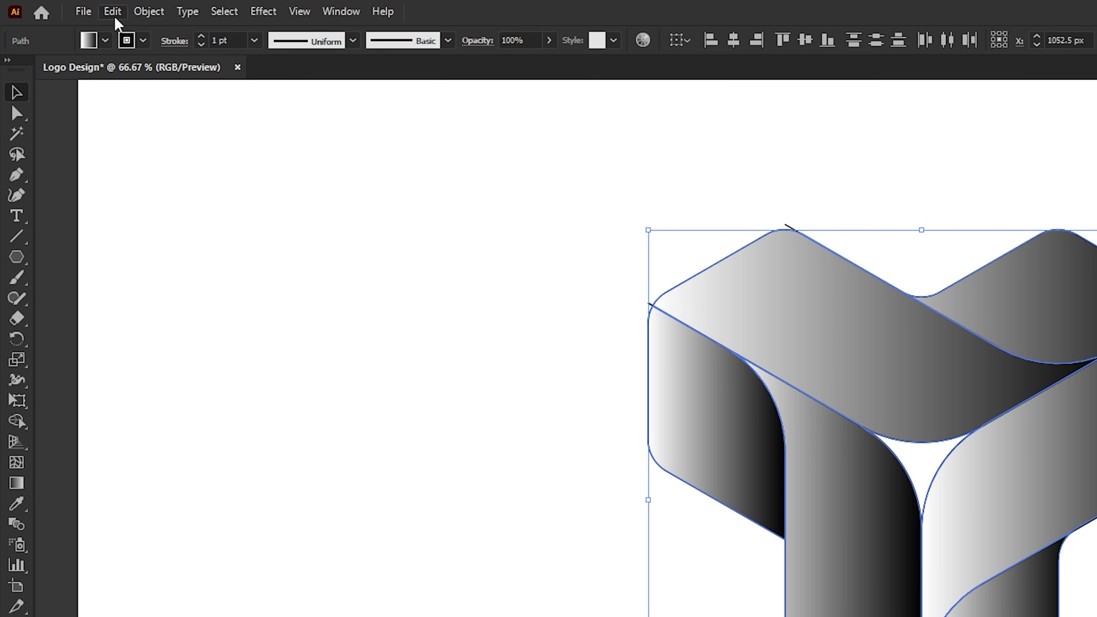
pyautogui.click(113, 12)
pyautogui.click(119, 76)
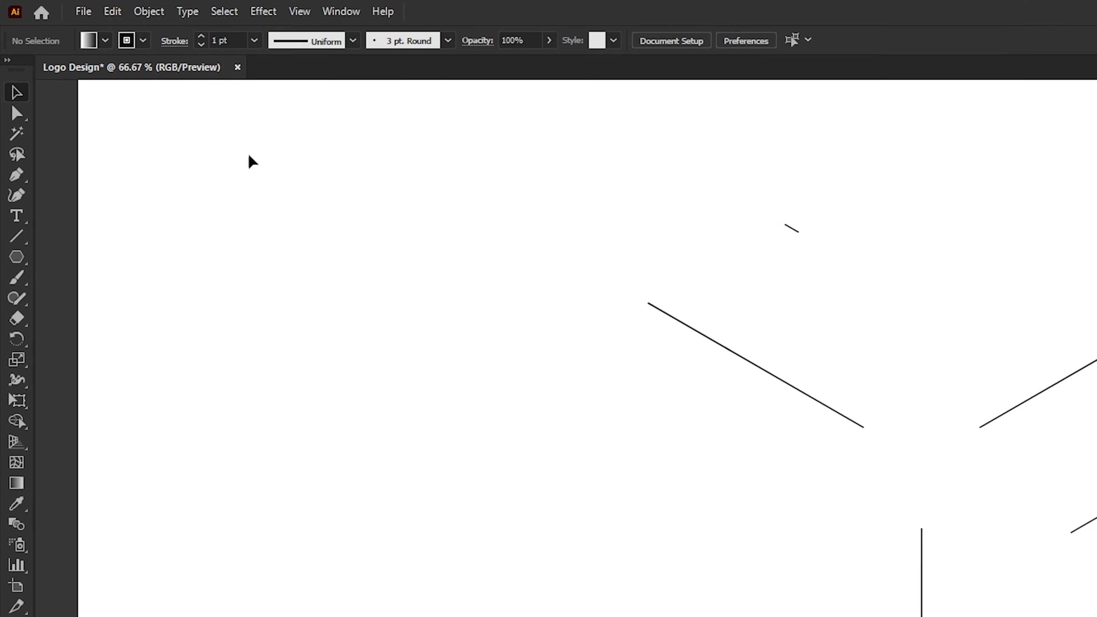
# Delete all leftover line paths and paste the cut logo shapes back in front at their original position.
pyautogui.moveTo(506, 128); pyautogui.dragTo(885, 616)
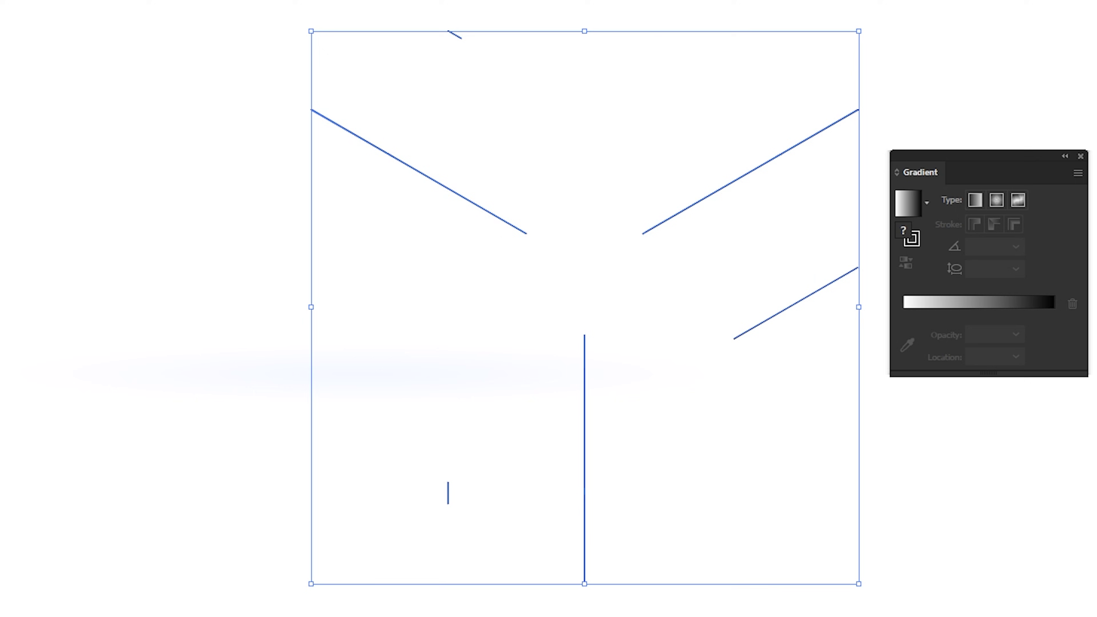
pyautogui.press('Delete')
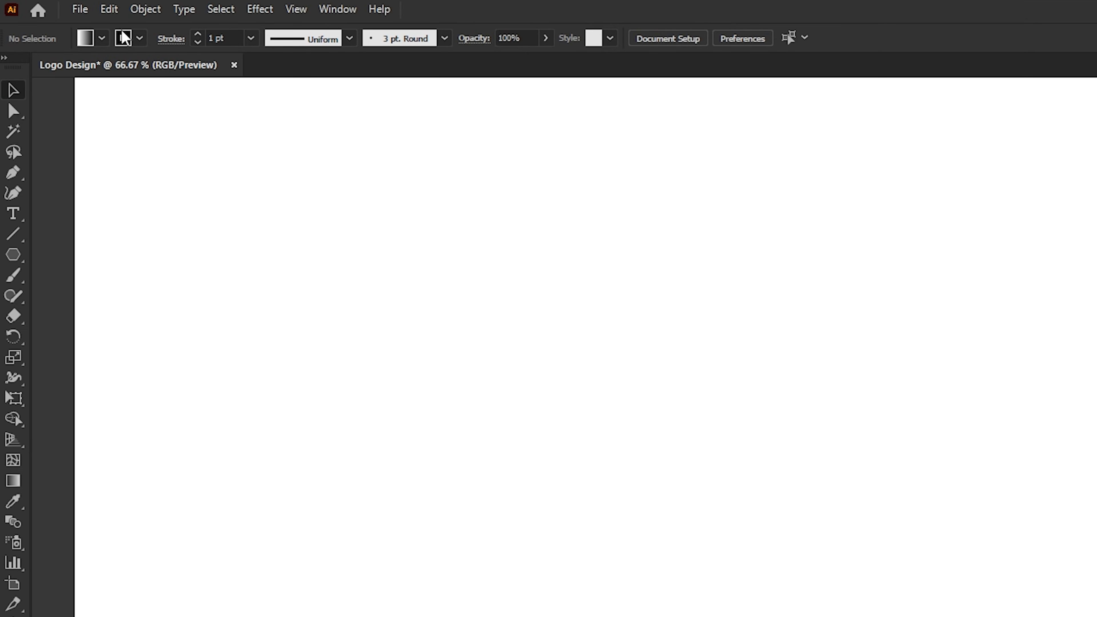
pyautogui.click(113, 11)
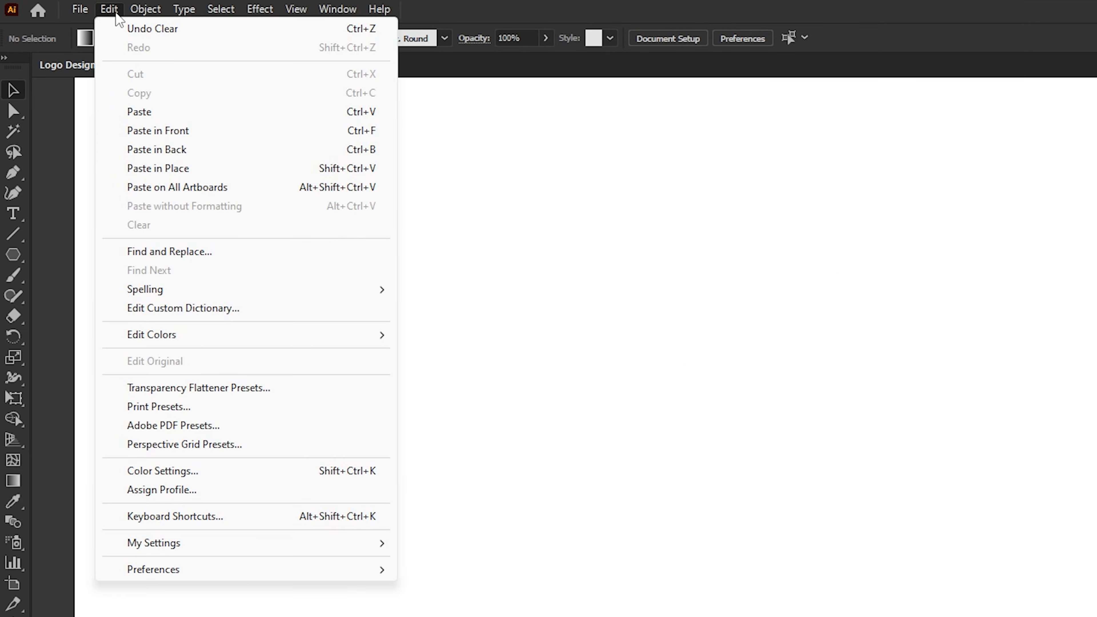
pyautogui.click(123, 131)
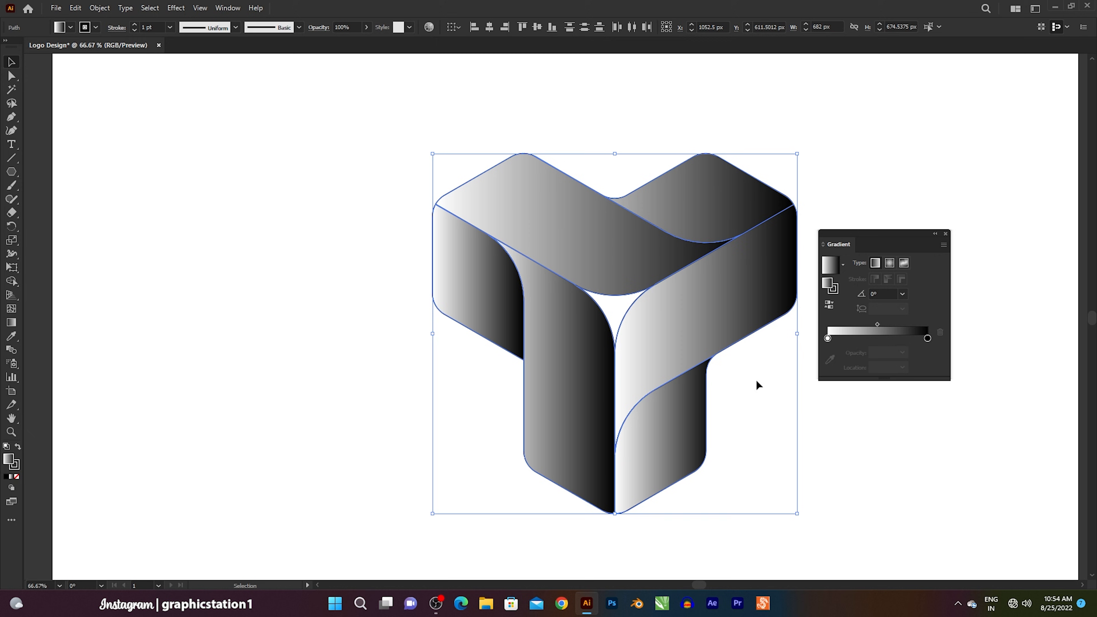
# Recolour the upper-left top band's gradient with black end stops and a cyan stop at about 53%, and deselect it.
pyautogui.click(785, 367)
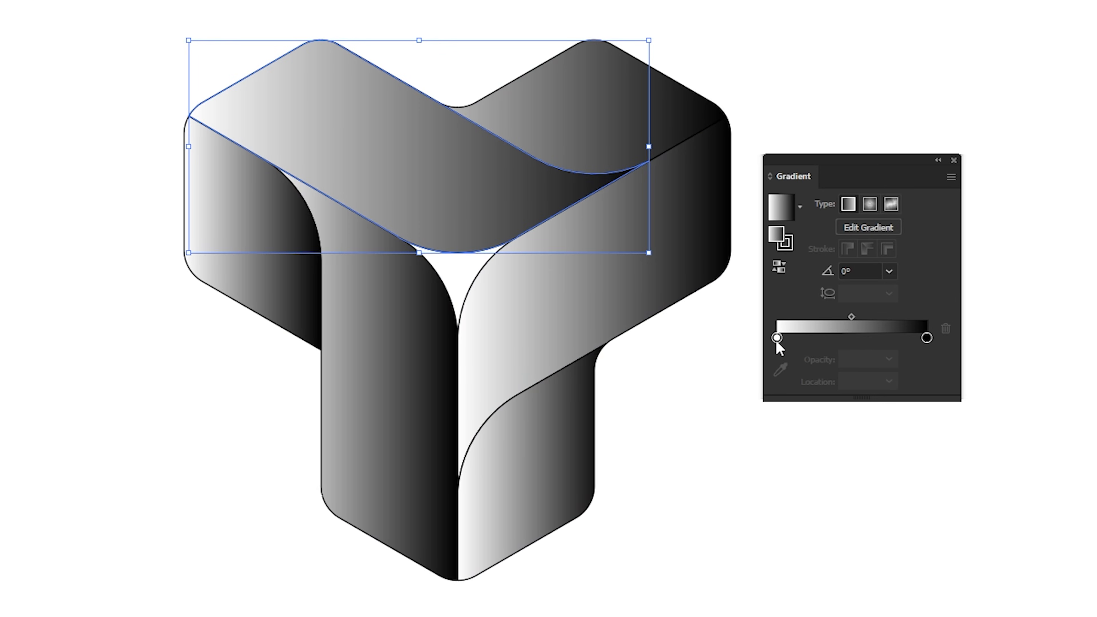
pyautogui.doubleClick(828, 351)
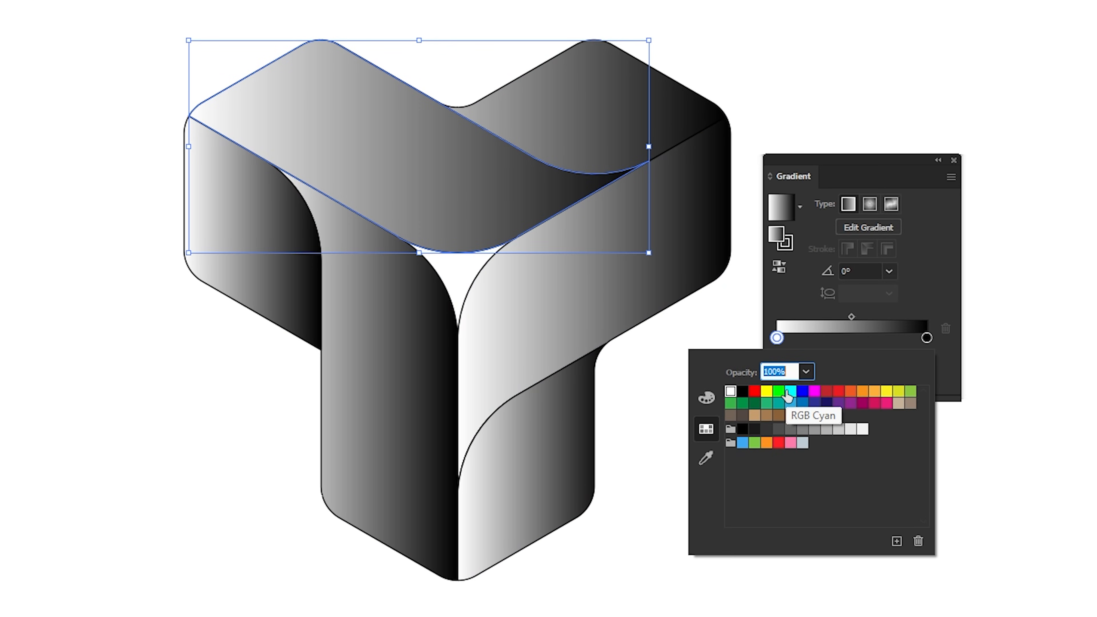
pyautogui.click(743, 391)
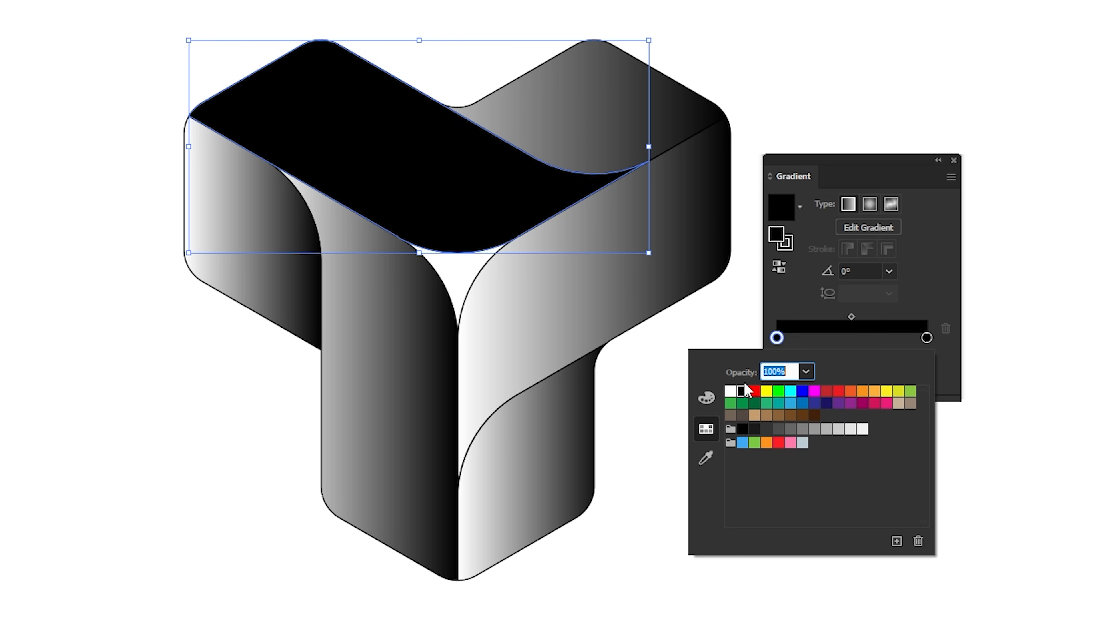
pyautogui.click(856, 339)
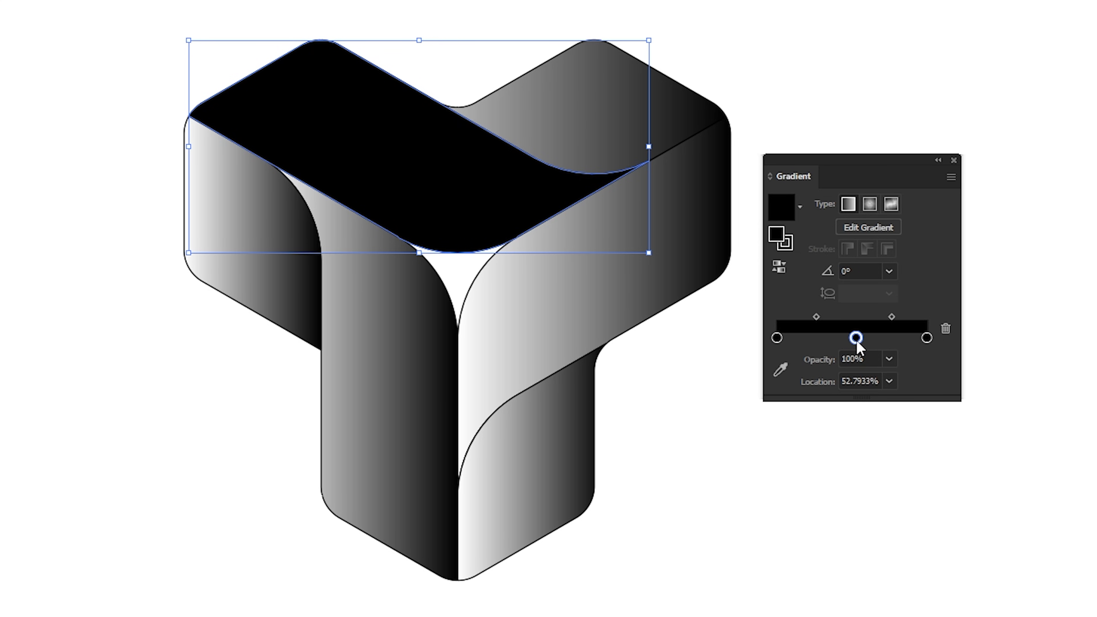
pyautogui.doubleClick(856, 338)
pyautogui.click(791, 392)
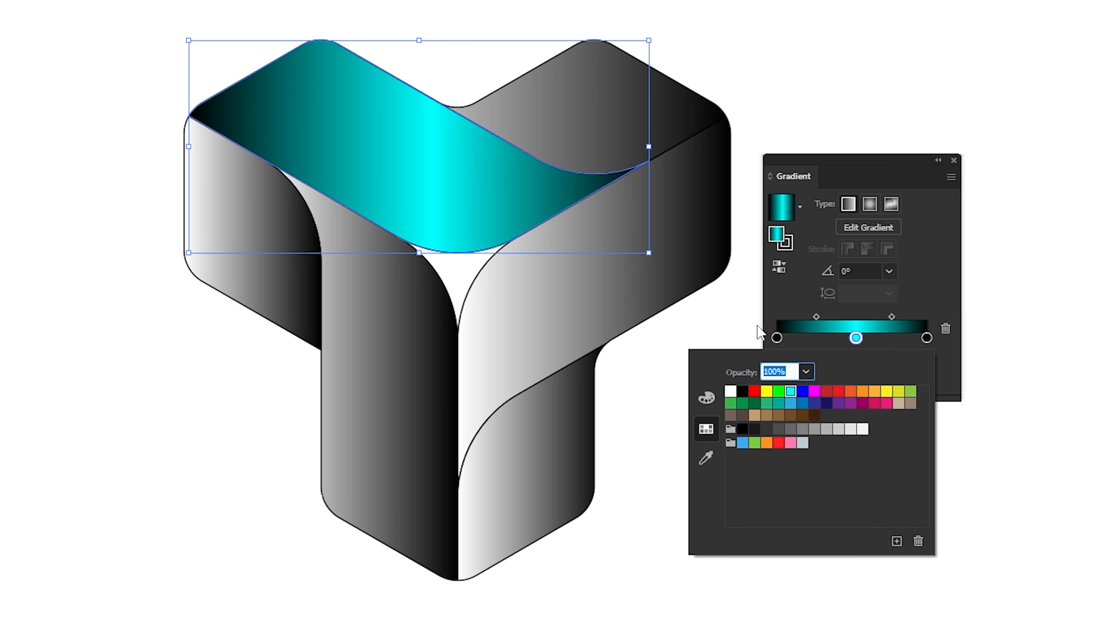
pyautogui.click(742, 316)
pyautogui.click(741, 314)
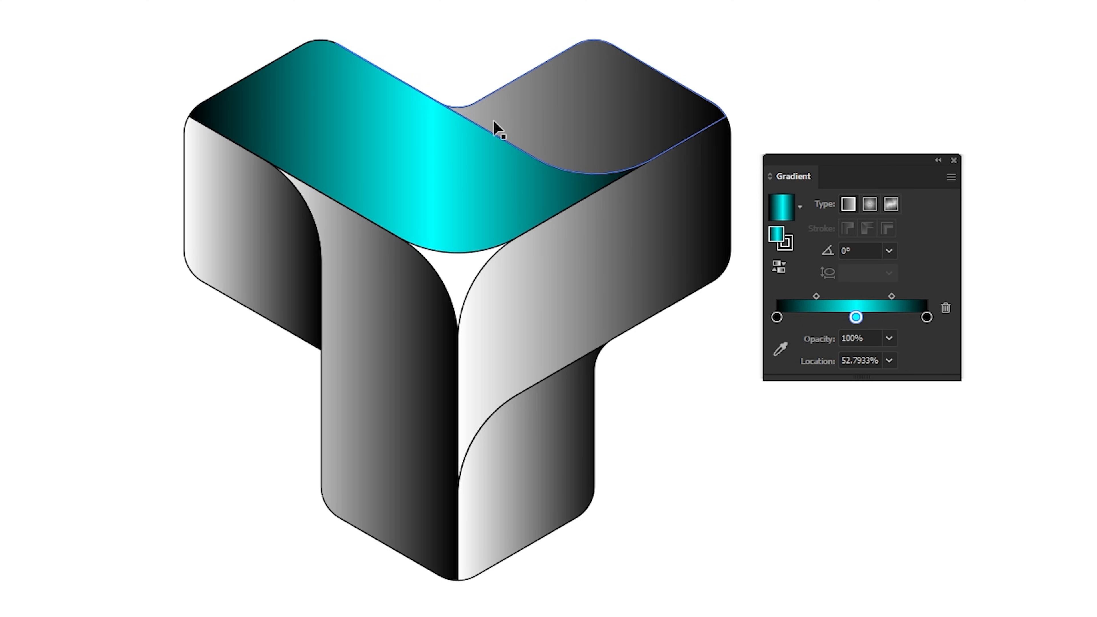
# Redirect the upper-left top band's gradient diagonally across the shape at about -54° with the Gradient tool, and deselect it.
pyautogui.click(428, 199)
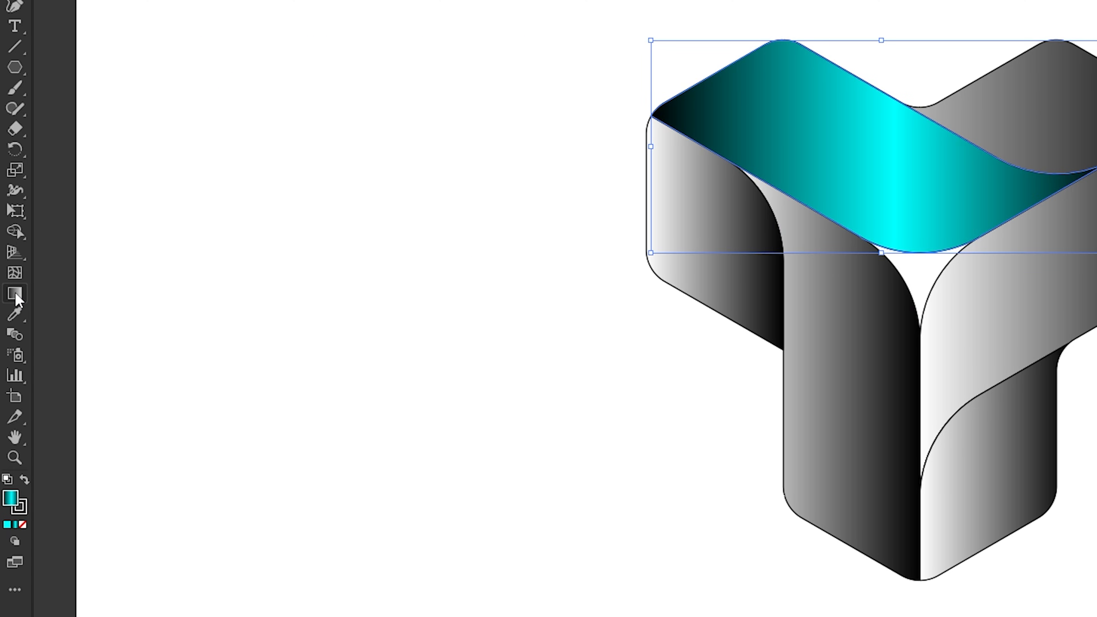
pyautogui.click(15, 295)
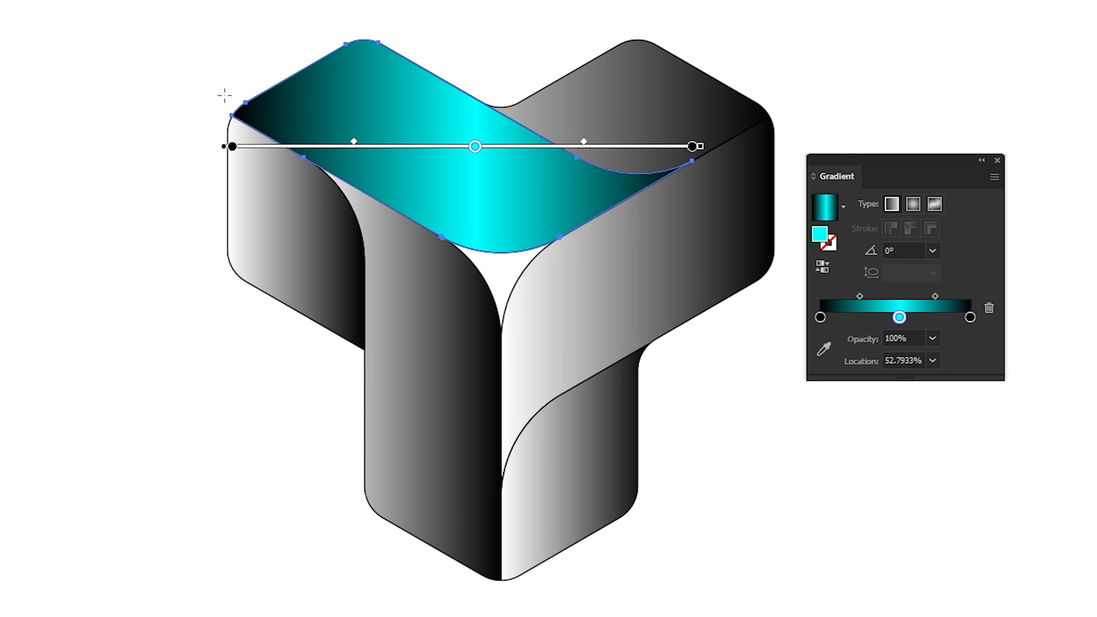
pyautogui.moveTo(223, 95)
pyautogui.mouseDown()
pyautogui.moveTo(341, 107)
pyautogui.moveTo(620, 179)
pyautogui.moveTo(642, 197)
pyautogui.moveTo(650, 213)
pyautogui.moveTo(596, 299)
pyautogui.moveTo(459, 394)
pyautogui.moveTo(452, 382)
pyautogui.moveTo(440, 396)
pyautogui.moveTo(429, 376)
pyautogui.mouseUp()
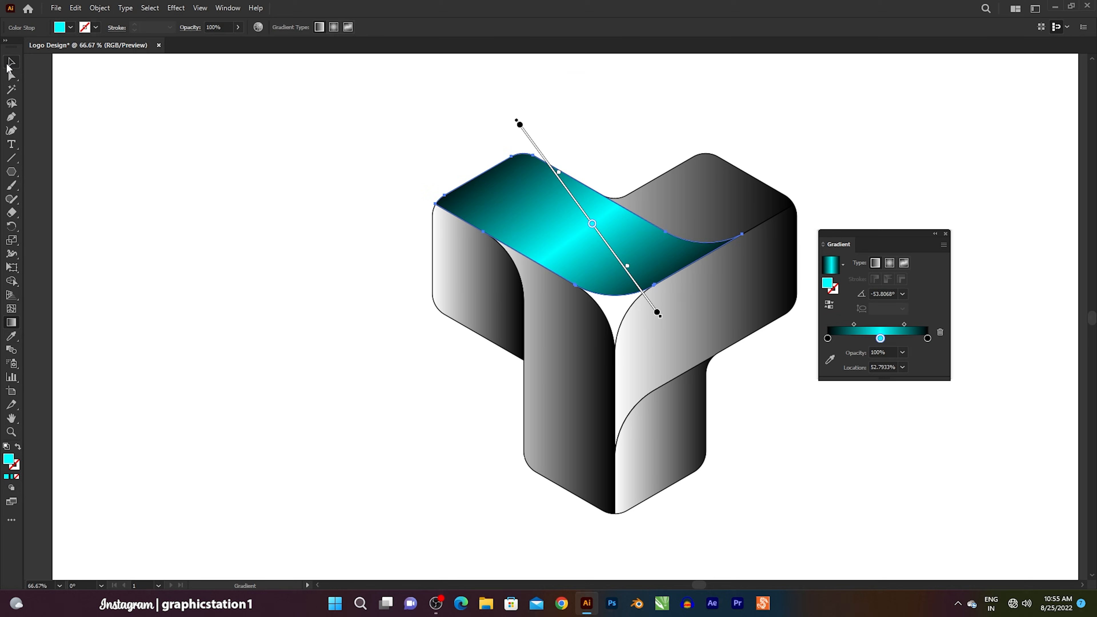
pyautogui.click(12, 63)
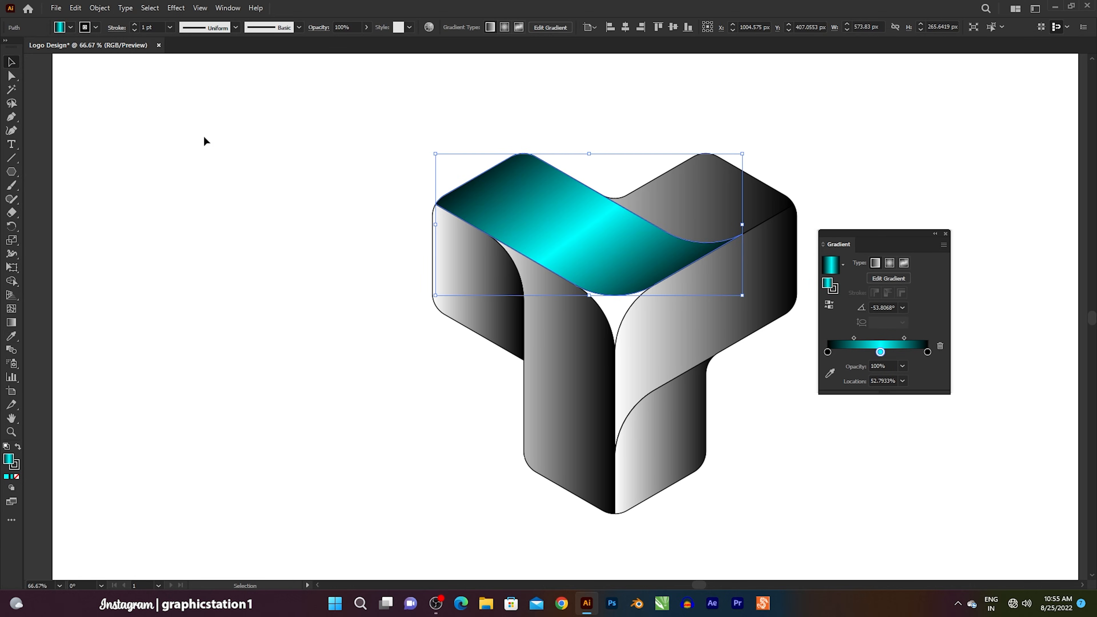
pyautogui.click(205, 138)
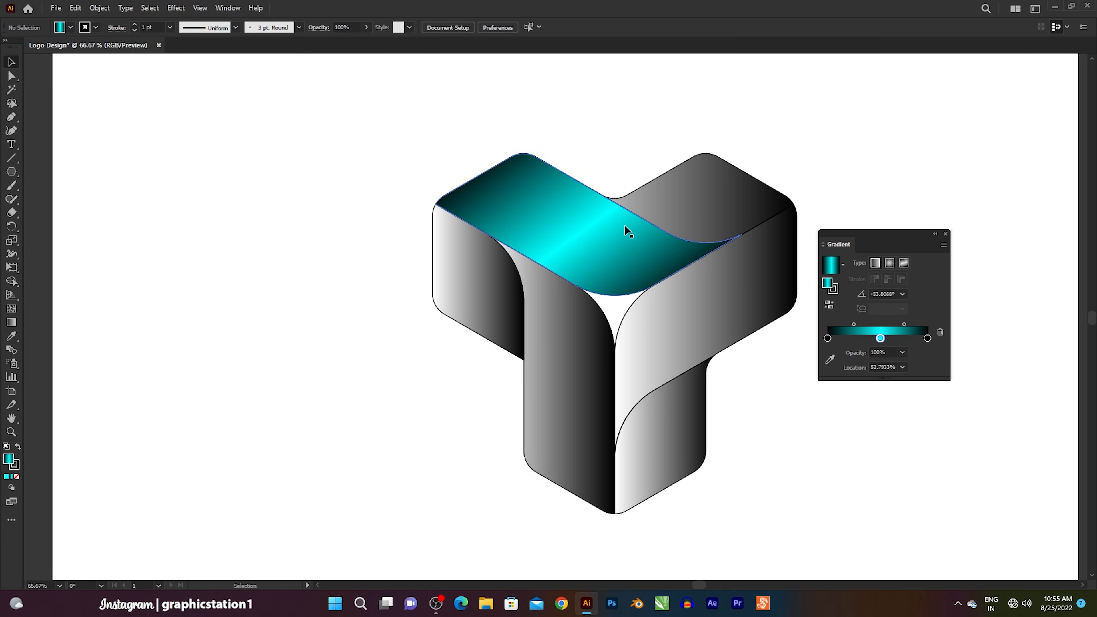
# Copy the black-cyan-black gradient from the upper-left band onto the large right-hand band with the Eyedropper.
pyautogui.click(708, 326)
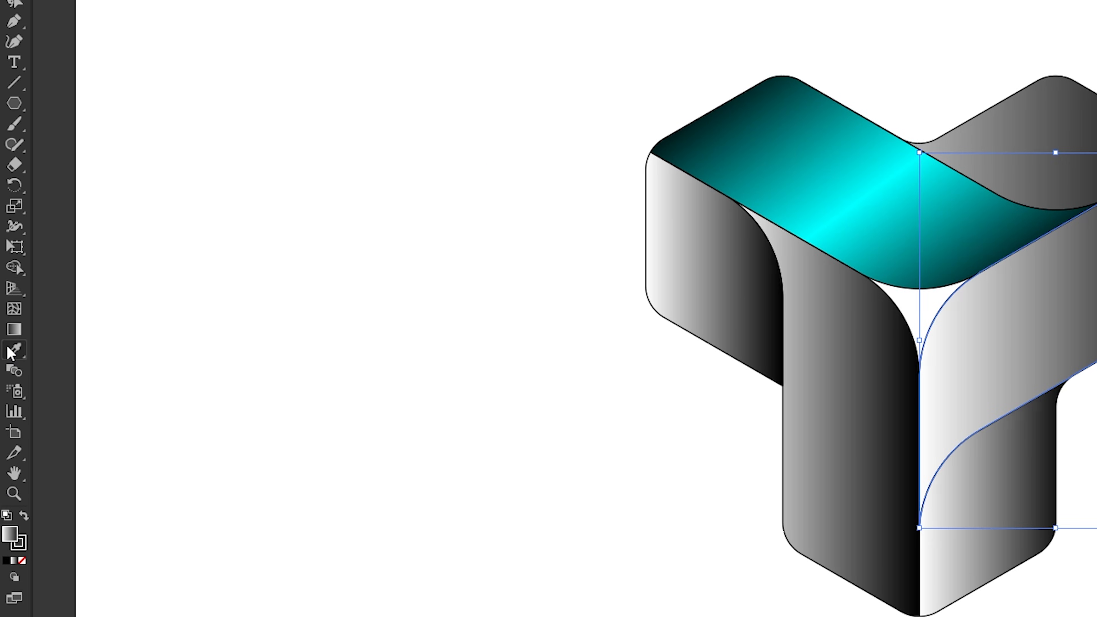
pyautogui.click(12, 336)
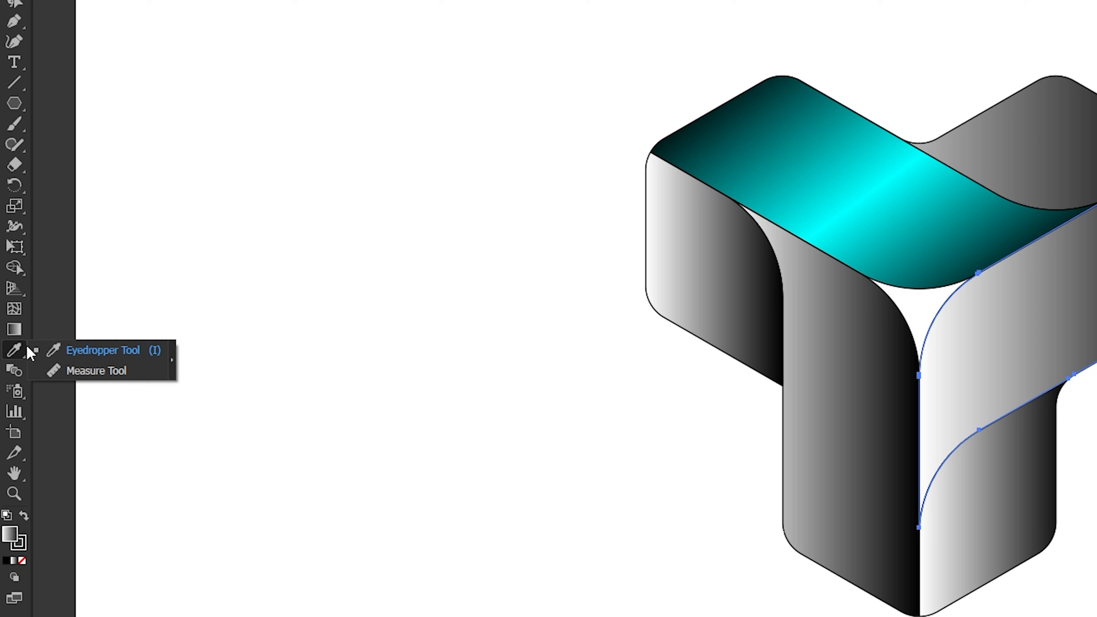
pyautogui.click(107, 346)
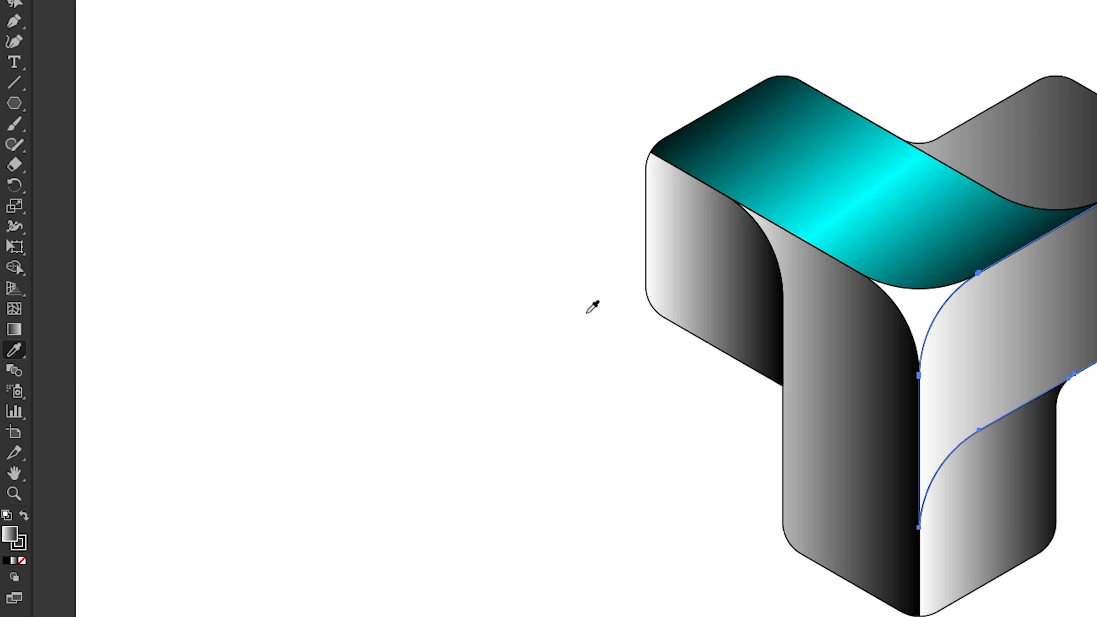
pyautogui.click(903, 207)
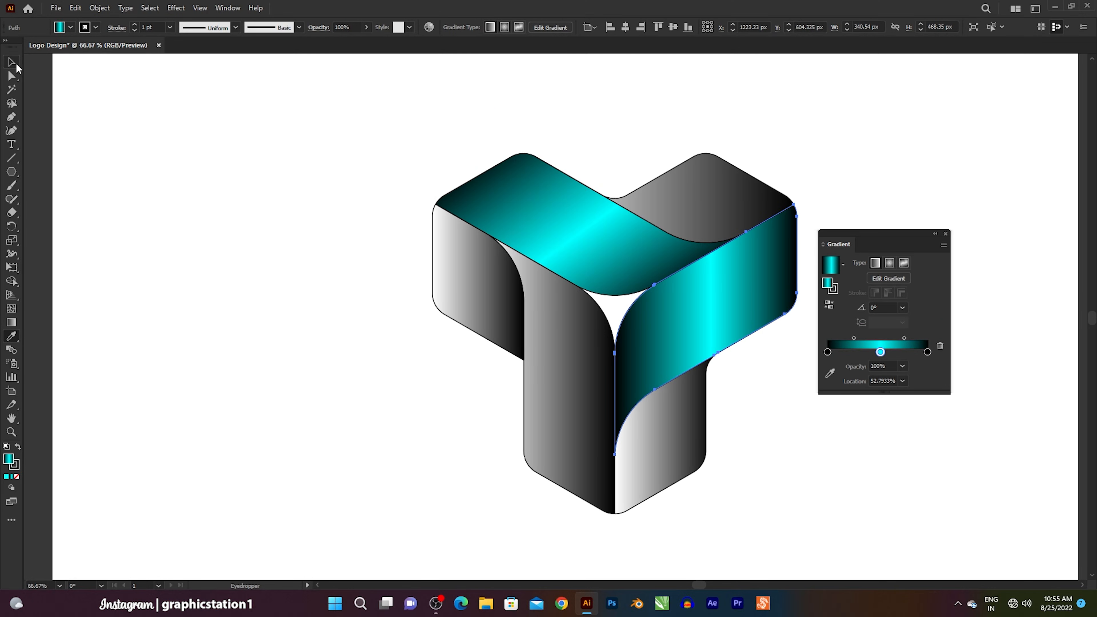
pyautogui.press('v')
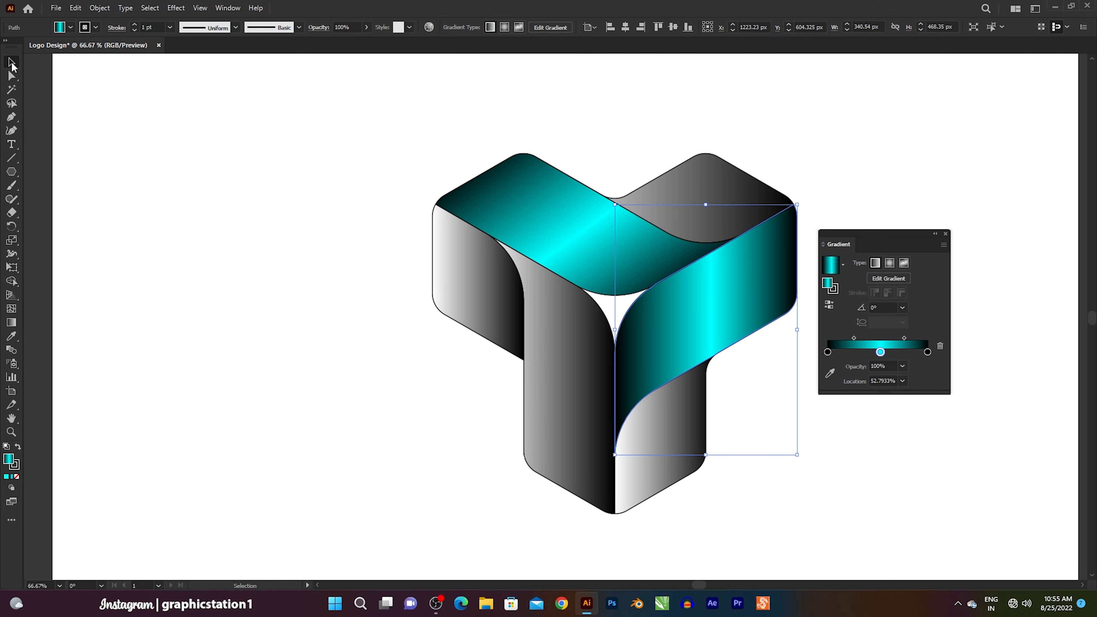
# Sample the upper-left band's black-cyan-black gradient onto the long vertical centre band, and deselect it.
pyautogui.click(557, 368)
pyautogui.moveTo(12, 336); pyautogui.dragTo(50, 337)
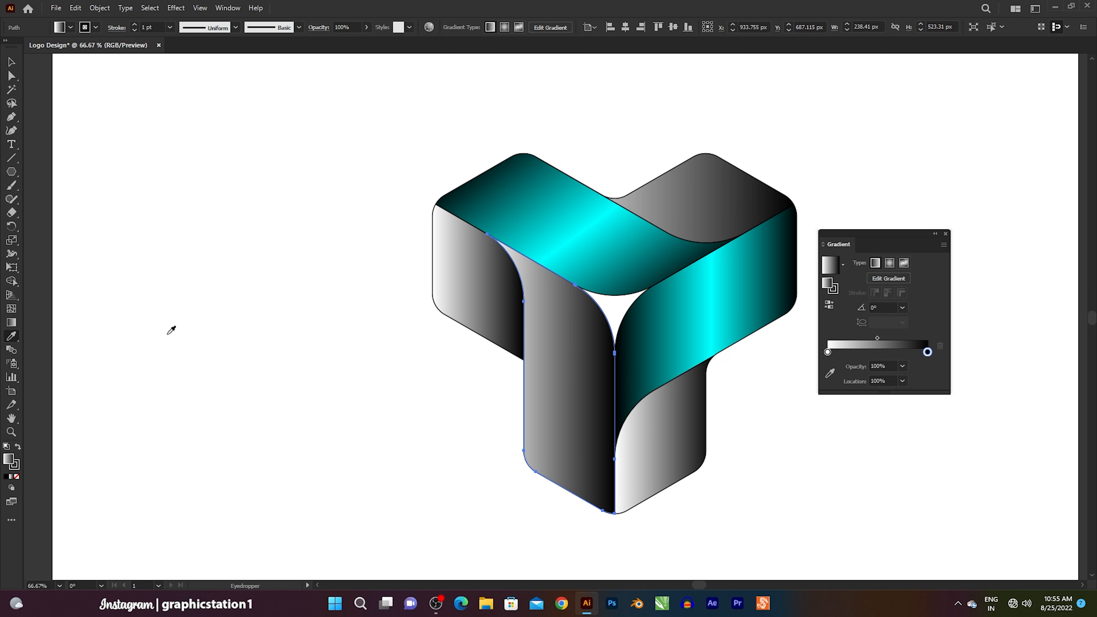
pyautogui.click(587, 250)
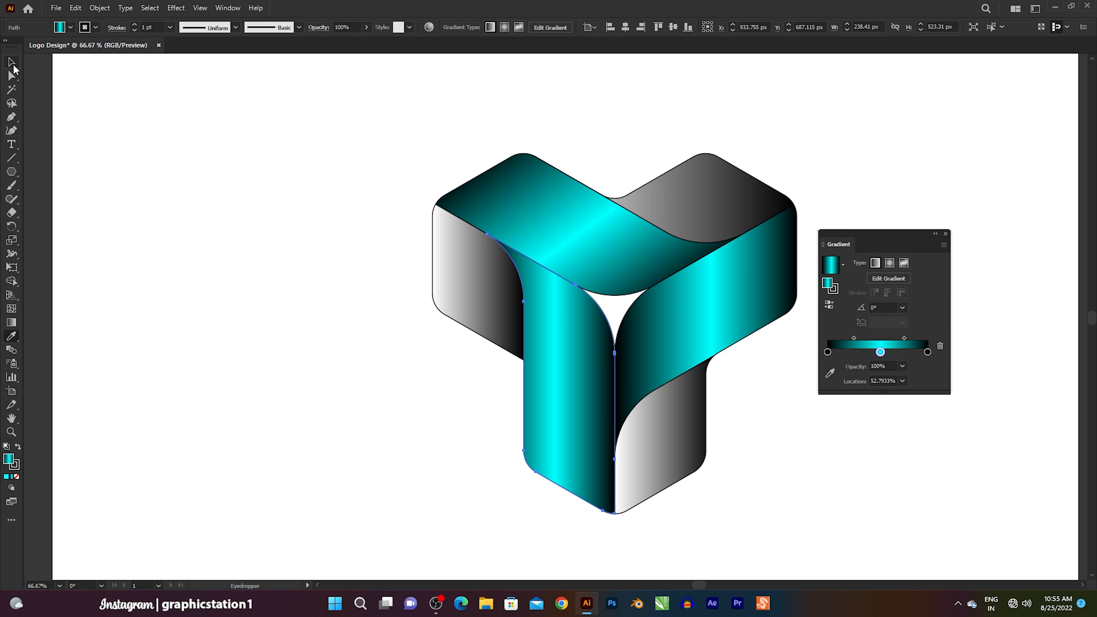
pyautogui.click(12, 63)
pyautogui.click(187, 169)
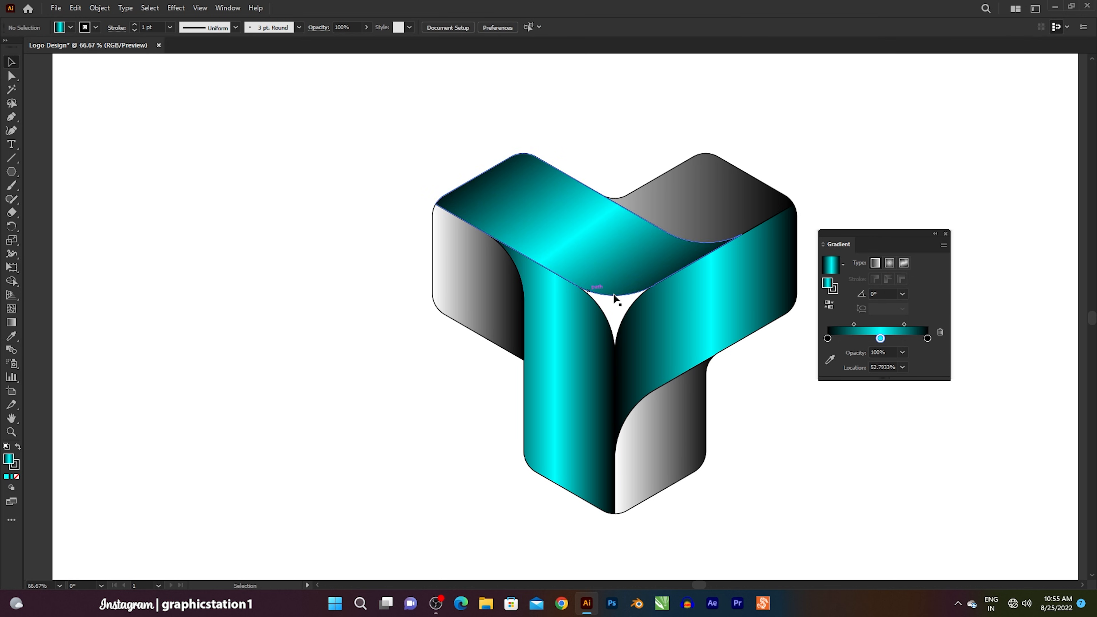
# Redraw the gradient direction of the large right-hand band at about 173° with the Gradient tool.
pyautogui.click(664, 306)
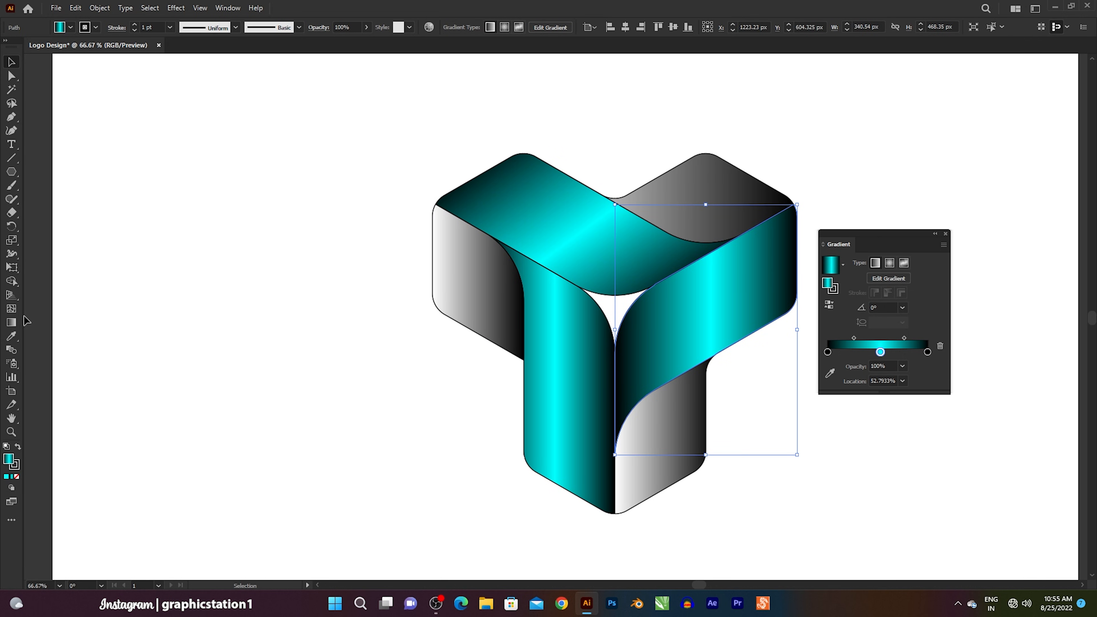
pyautogui.click(13, 324)
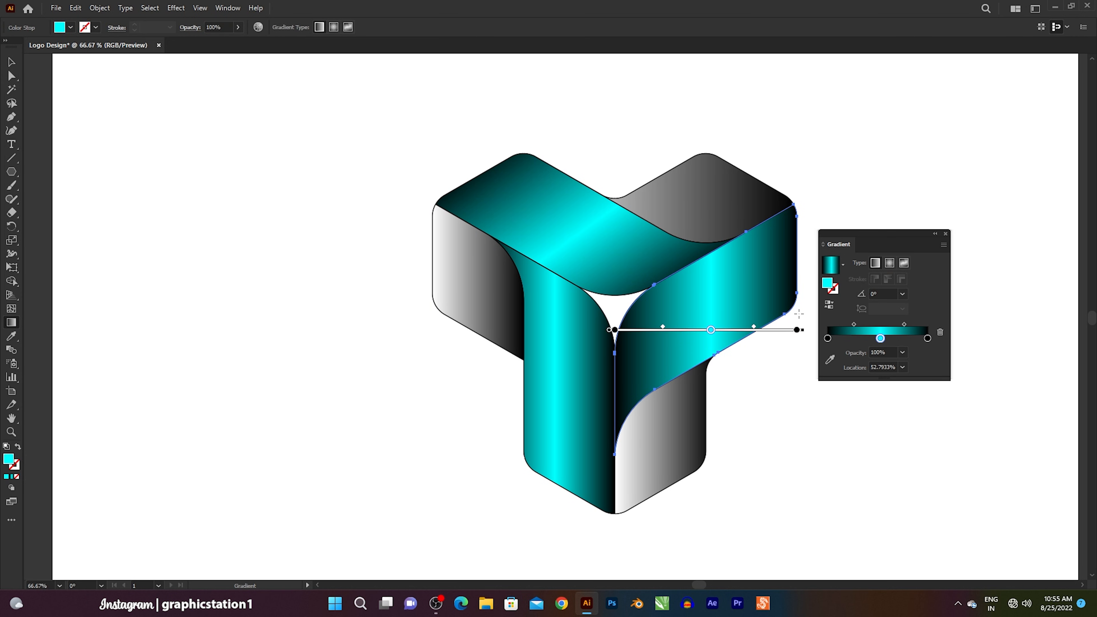
pyautogui.moveTo(799, 315)
pyautogui.mouseDown()
pyautogui.moveTo(595, 322)
pyautogui.moveTo(594, 300)
pyautogui.moveTo(611, 294)
pyautogui.moveTo(610, 304)
pyautogui.moveTo(616, 292)
pyautogui.mouseUp()
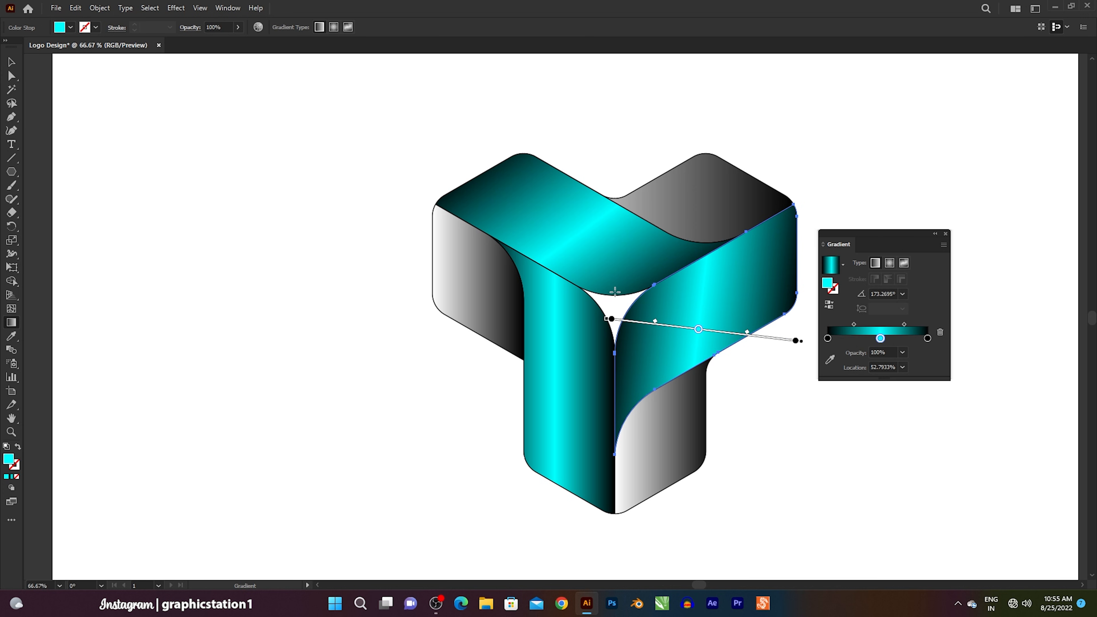
pyautogui.click(11, 61)
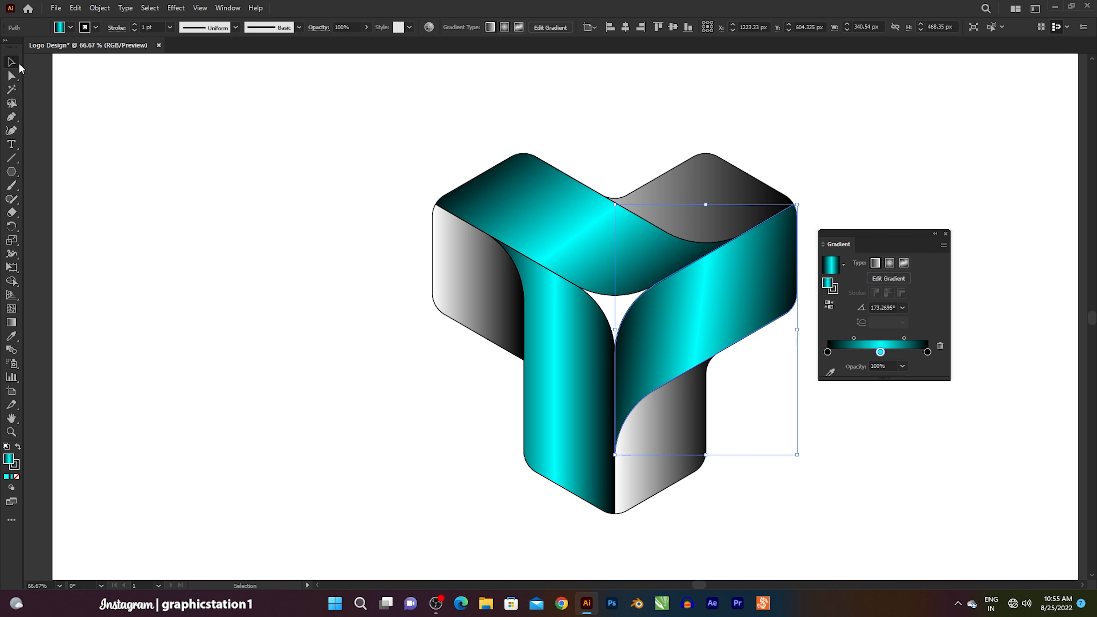
# Redraw the vertical centre band's gradient diagonally upward at about 57°, and deselect it.
pyautogui.click(577, 390)
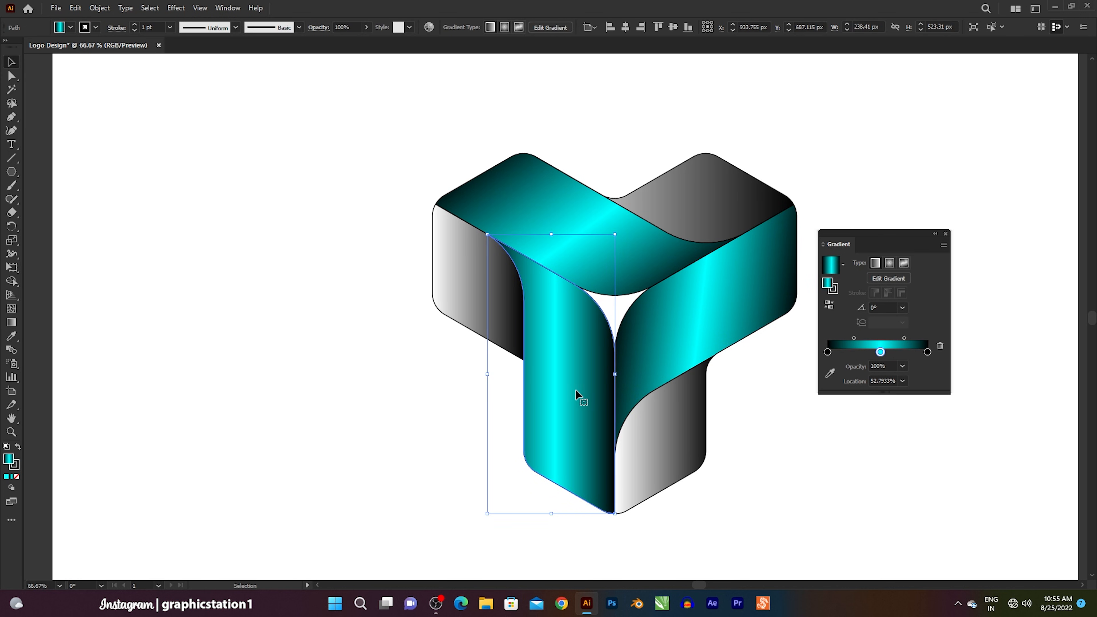
pyautogui.click(11, 323)
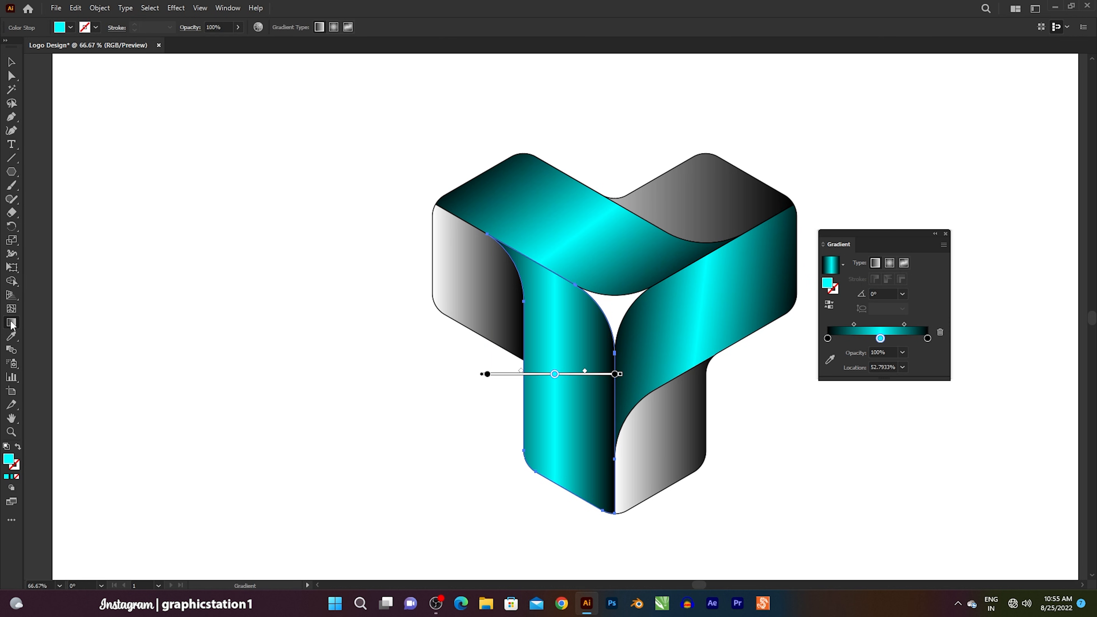
pyautogui.moveTo(521, 473)
pyautogui.mouseDown()
pyautogui.moveTo(558, 393)
pyautogui.moveTo(633, 289)
pyautogui.moveTo(631, 303)
pyautogui.moveTo(608, 286)
pyautogui.mouseUp()
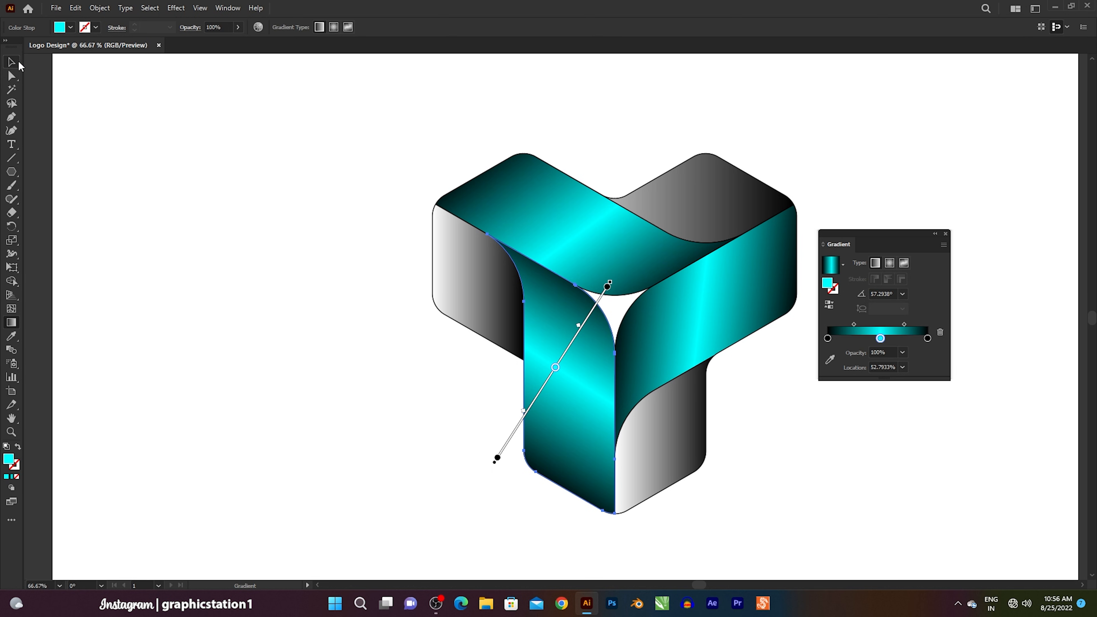
pyautogui.click(17, 63)
pyautogui.click(211, 148)
# Remove the stroke from all the logo shapes at once and deselect them.
pyautogui.moveTo(428, 130); pyautogui.dragTo(763, 475)
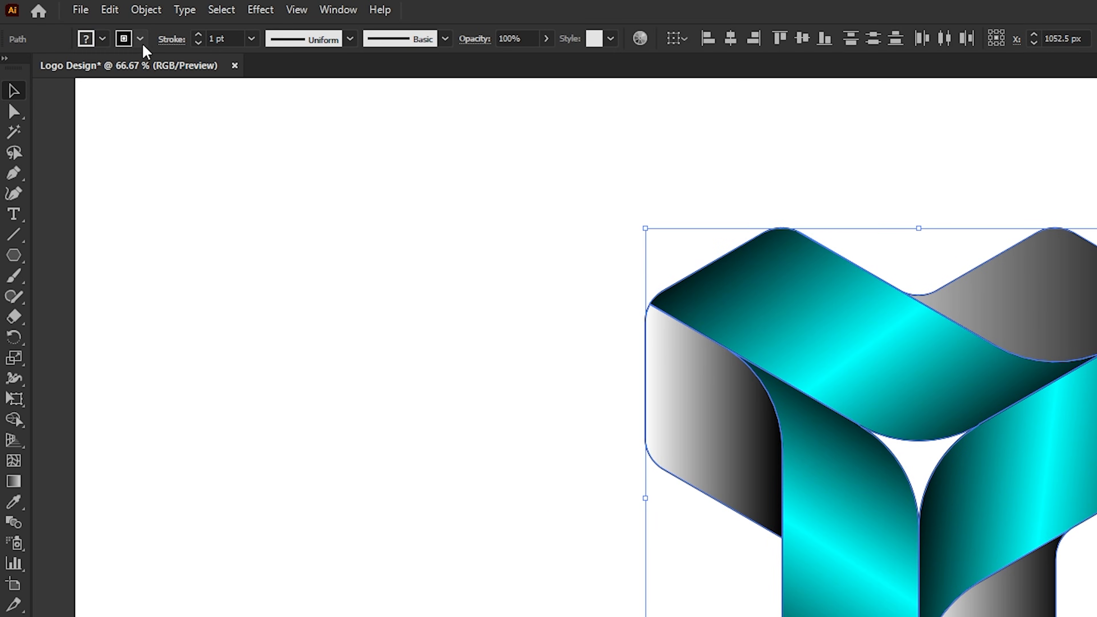
pyautogui.click(96, 27)
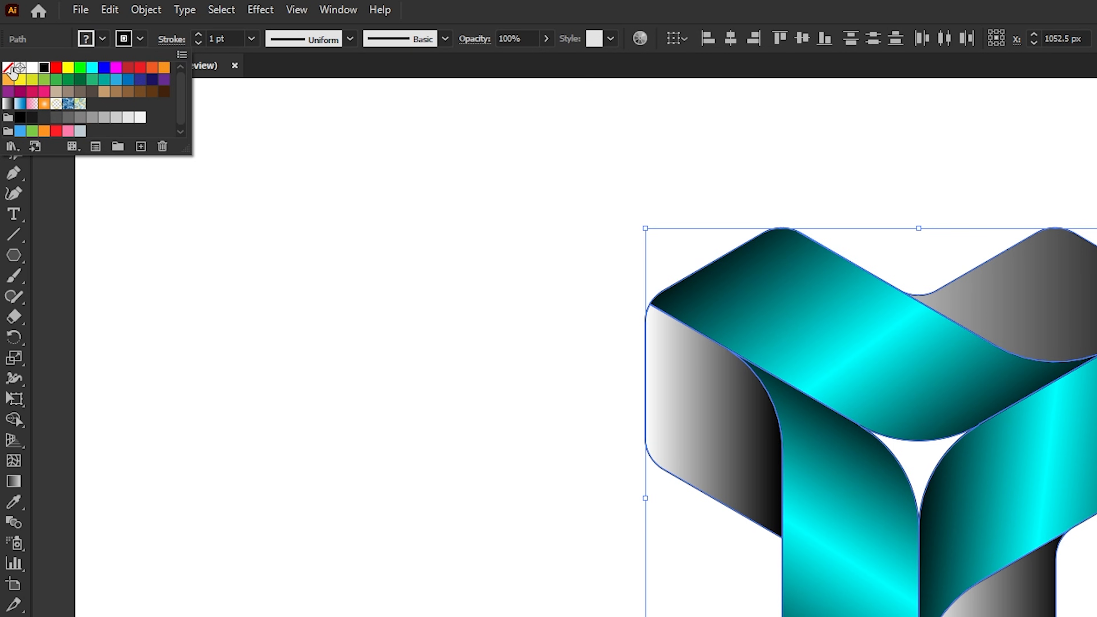
pyautogui.click(9, 69)
pyautogui.click(428, 301)
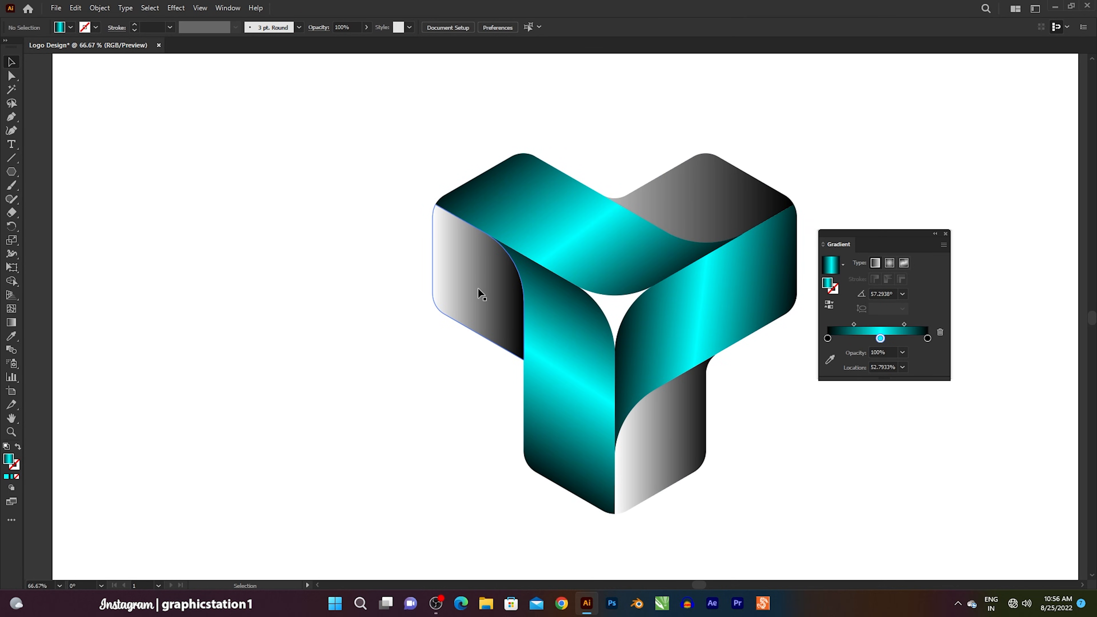
# Change the white gradient stop of the small left side face to cyan for a cyan-to-black gradient.
pyautogui.click(482, 295)
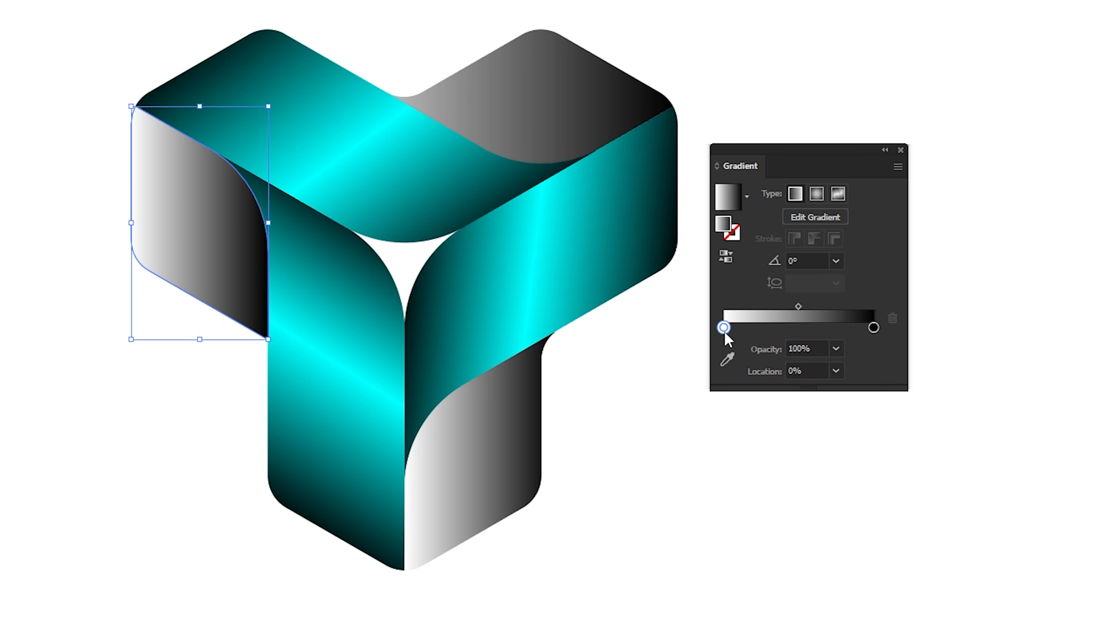
pyautogui.doubleClick(828, 352)
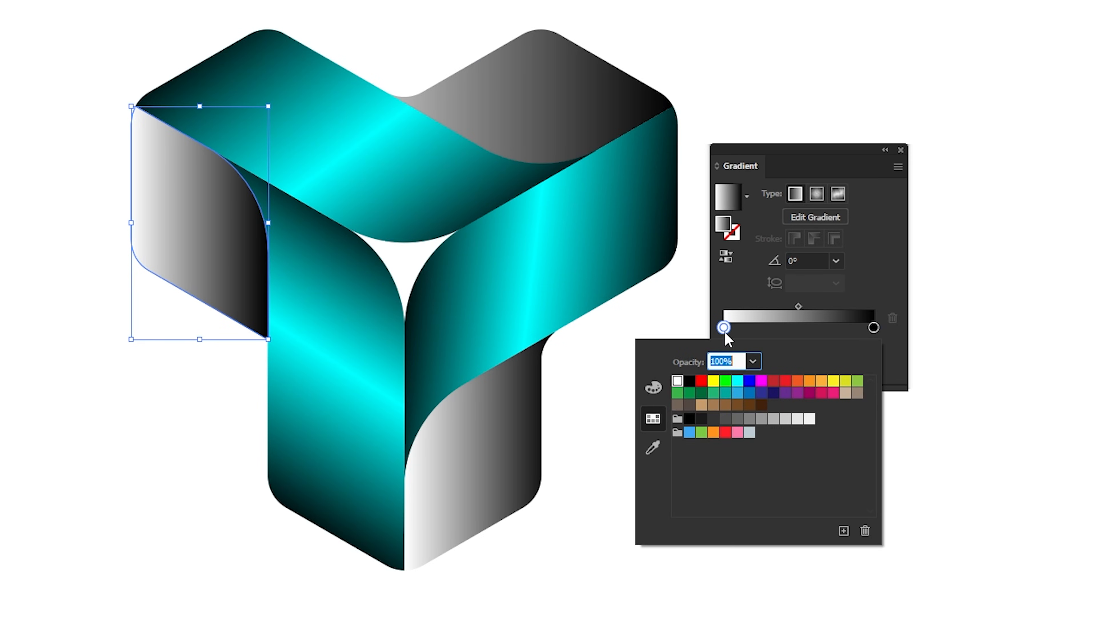
pyautogui.click(735, 389)
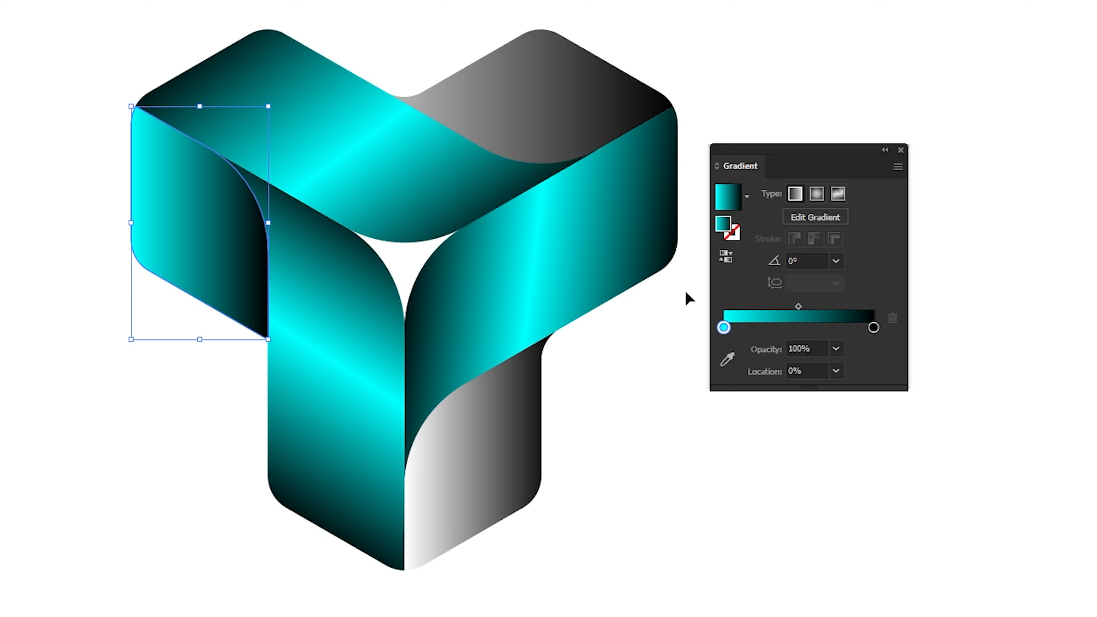
# Copy the left side face's cyan-to-black gradient onto the upper-right face with the Eyedropper.
pyautogui.click(559, 123)
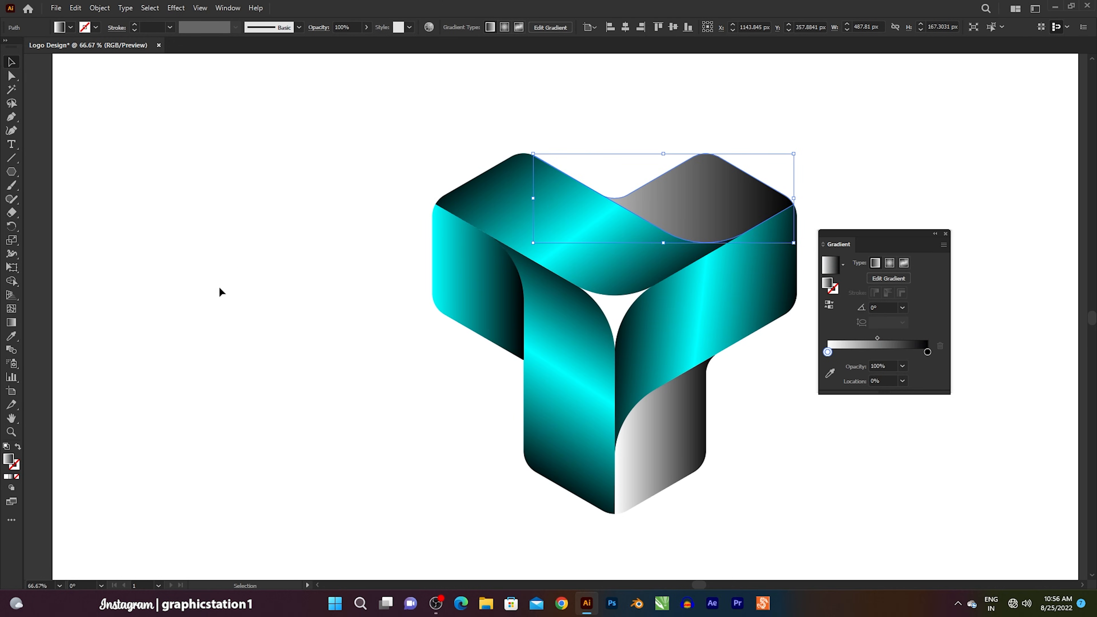
pyautogui.moveTo(11, 336); pyautogui.dragTo(43, 338)
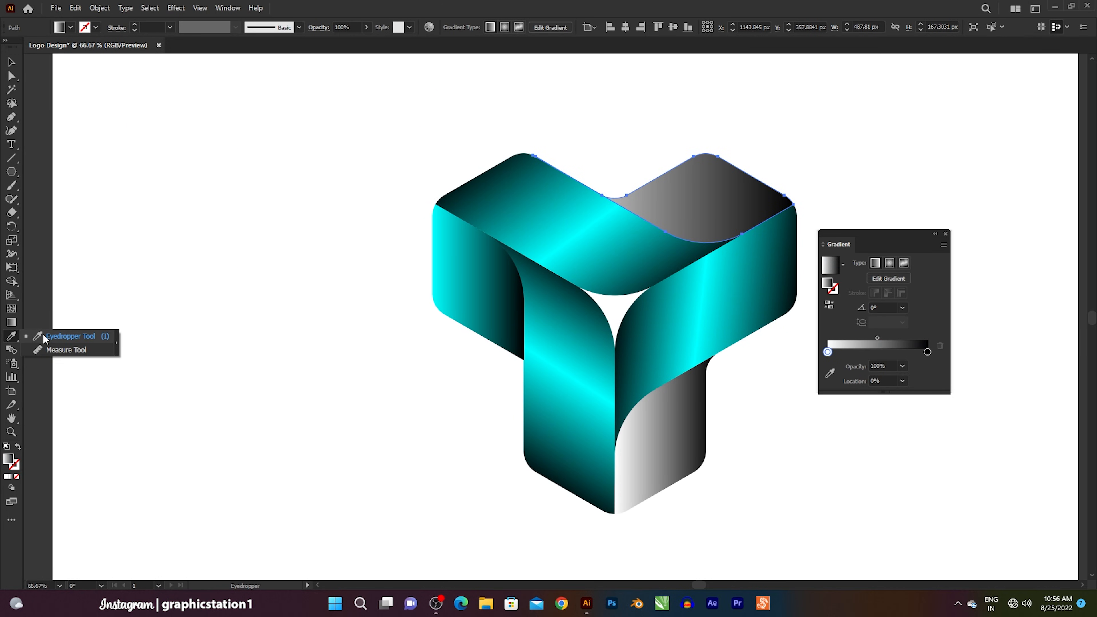
pyautogui.click(458, 262)
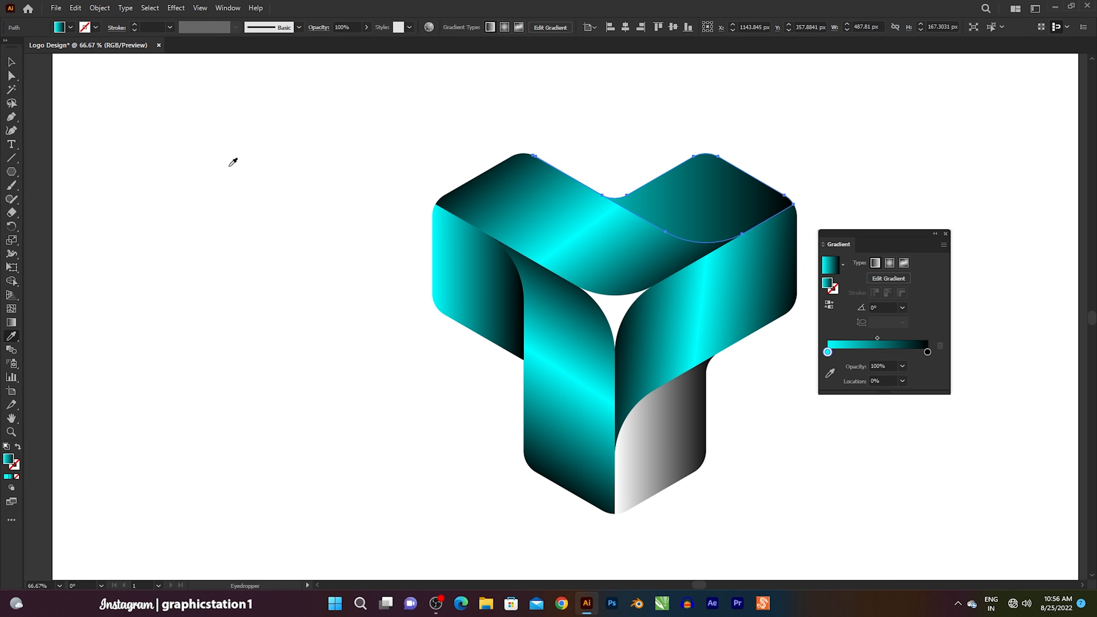
# Copy the left side face's cyan-to-black gradient onto the grey lower-right face with the Eyedropper.
pyautogui.click(15, 64)
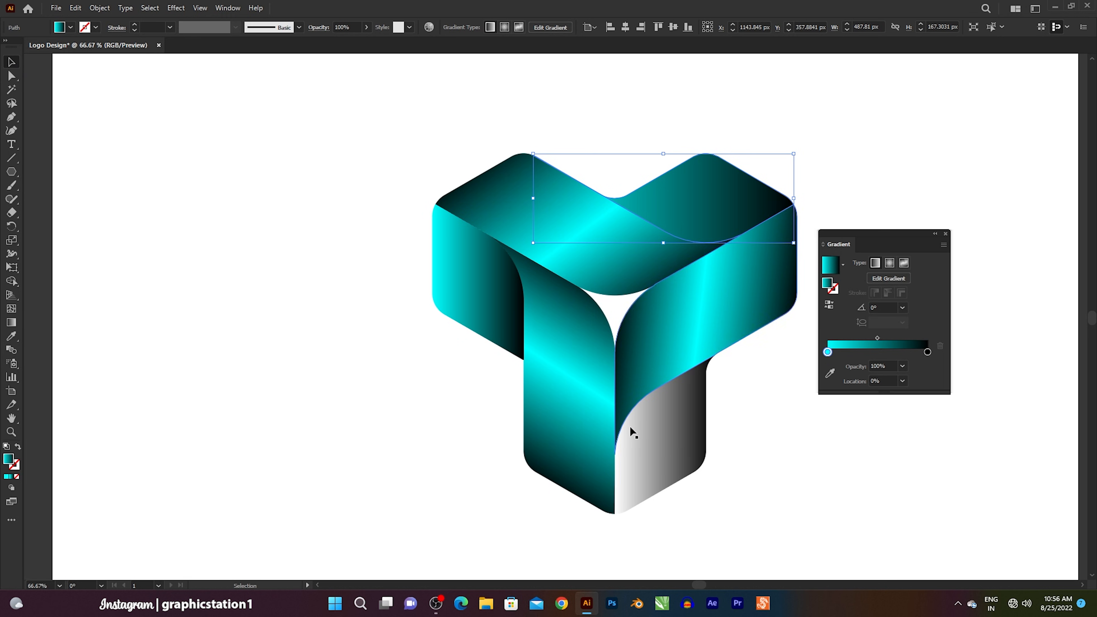
pyautogui.click(657, 441)
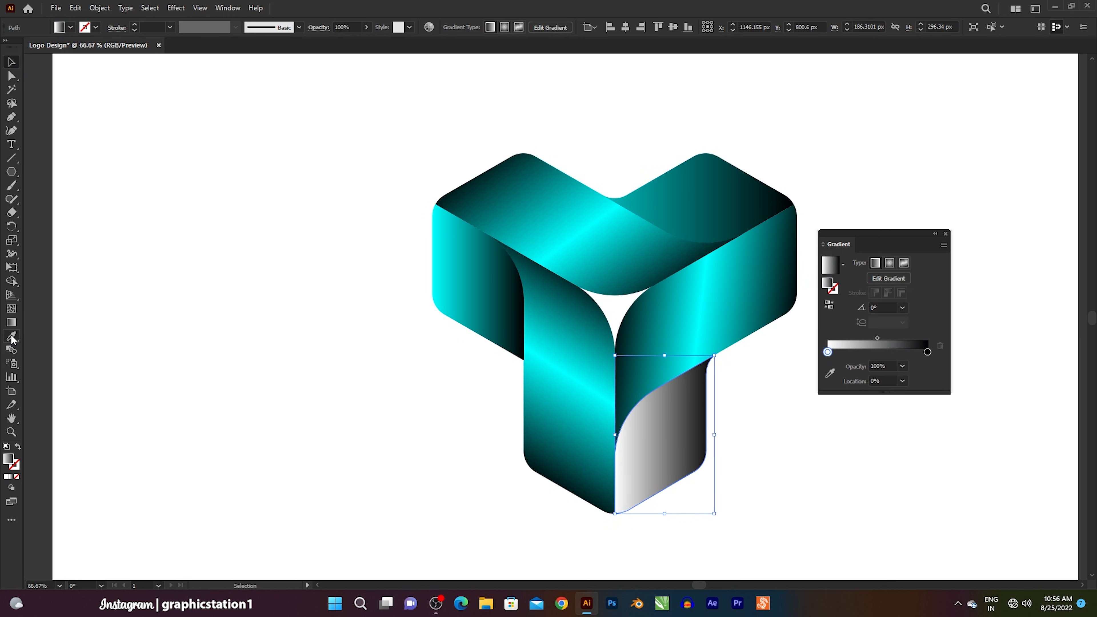
pyautogui.moveTo(13, 339); pyautogui.dragTo(47, 337)
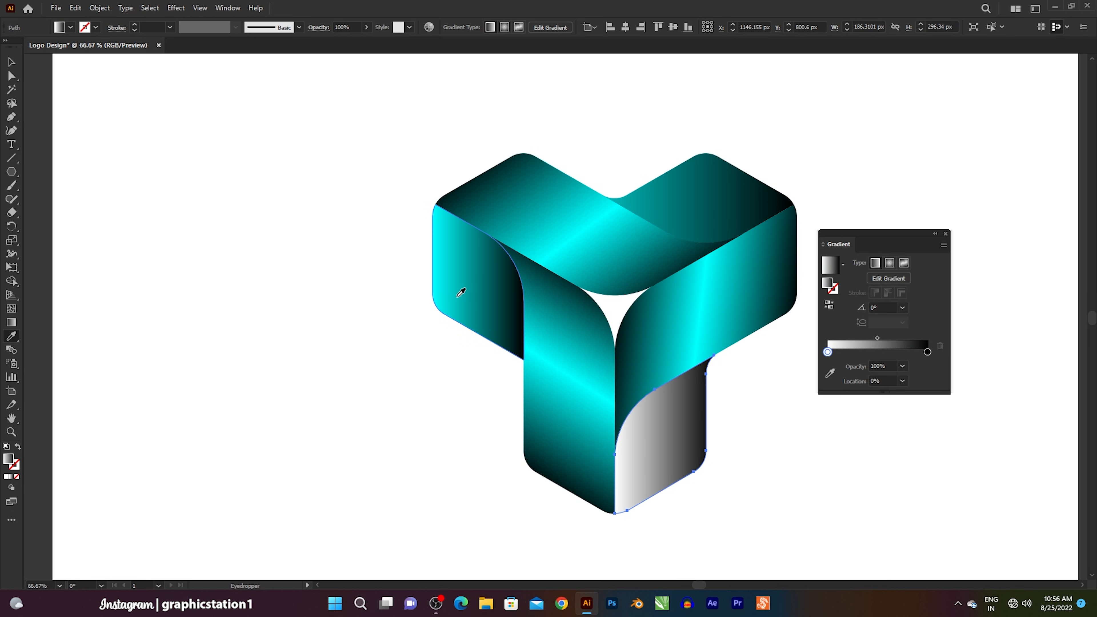
pyautogui.click(459, 295)
pyautogui.click(12, 62)
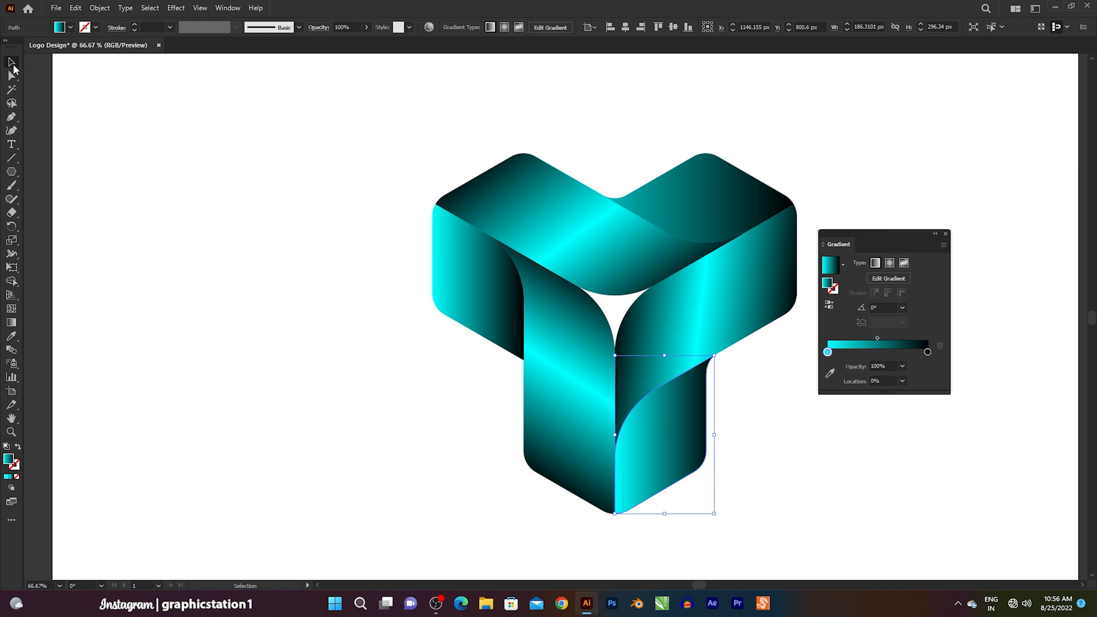
# Redraw the lower-right face's gradient diagonally from its lower outer corner at about 136°, and shift its midpoint towards the black stop.
pyautogui.click(12, 324)
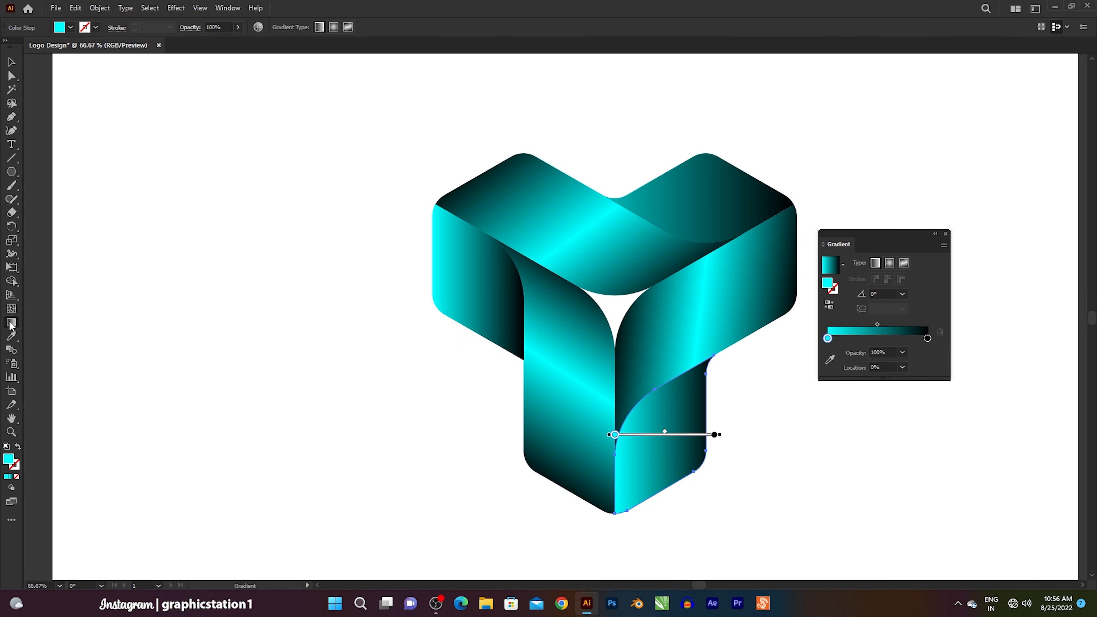
pyautogui.moveTo(706, 475)
pyautogui.mouseDown()
pyautogui.moveTo(627, 417)
pyautogui.moveTo(626, 397)
pyautogui.mouseUp()
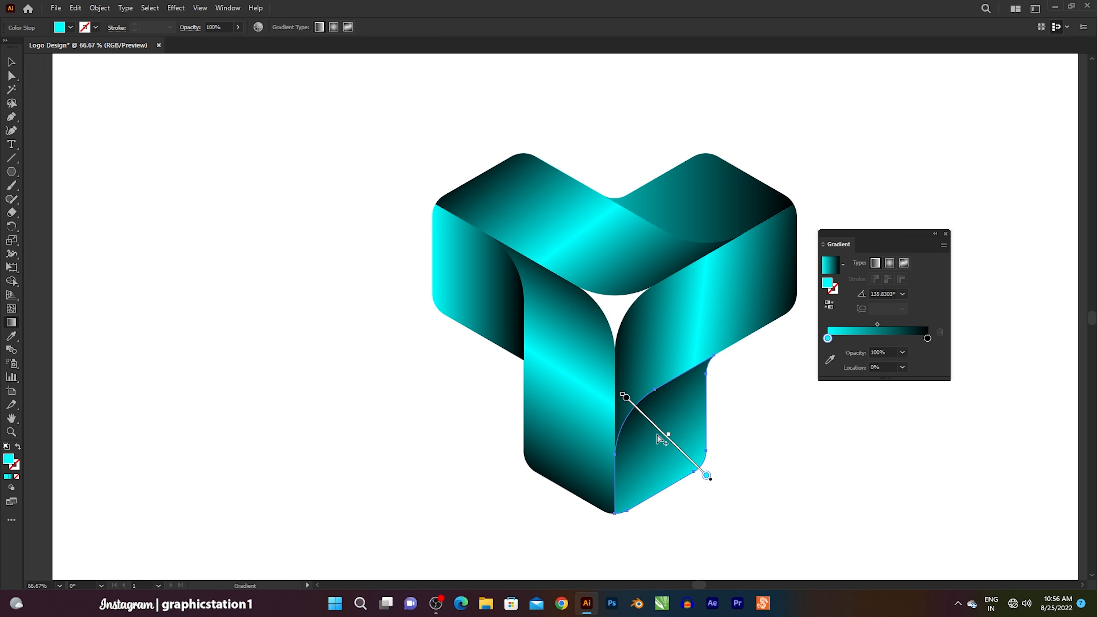
pyautogui.moveTo(668, 435); pyautogui.dragTo(662, 431)
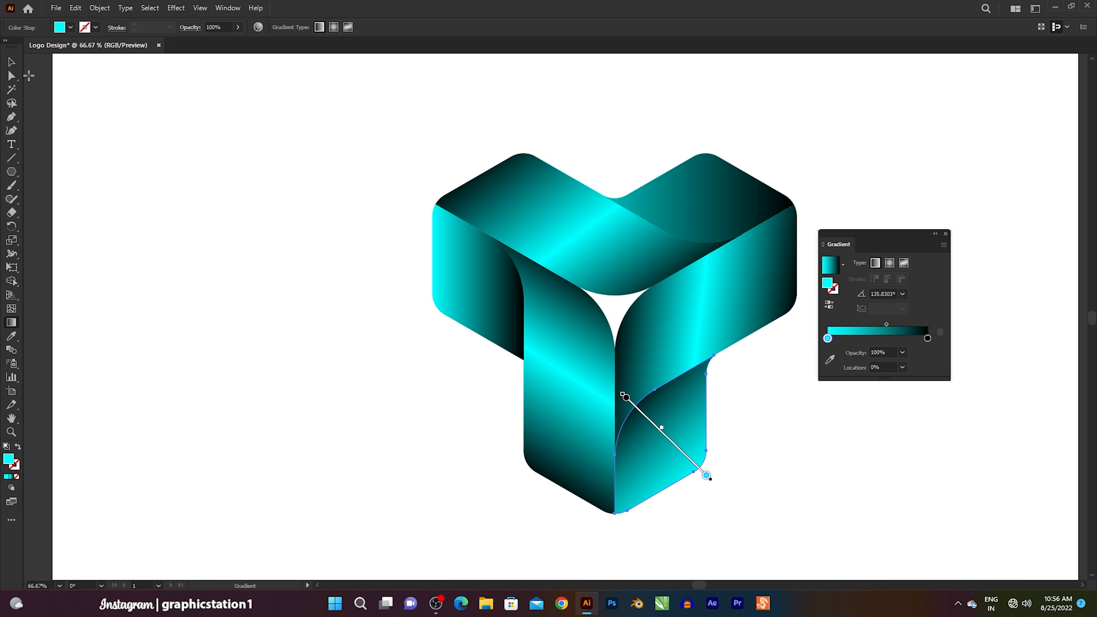
pyautogui.click(11, 61)
# Redraw the left side face's gradient diagonally upward from its lower outer corner at about 31°, with the midpoint shifted towards black.
pyautogui.click(447, 288)
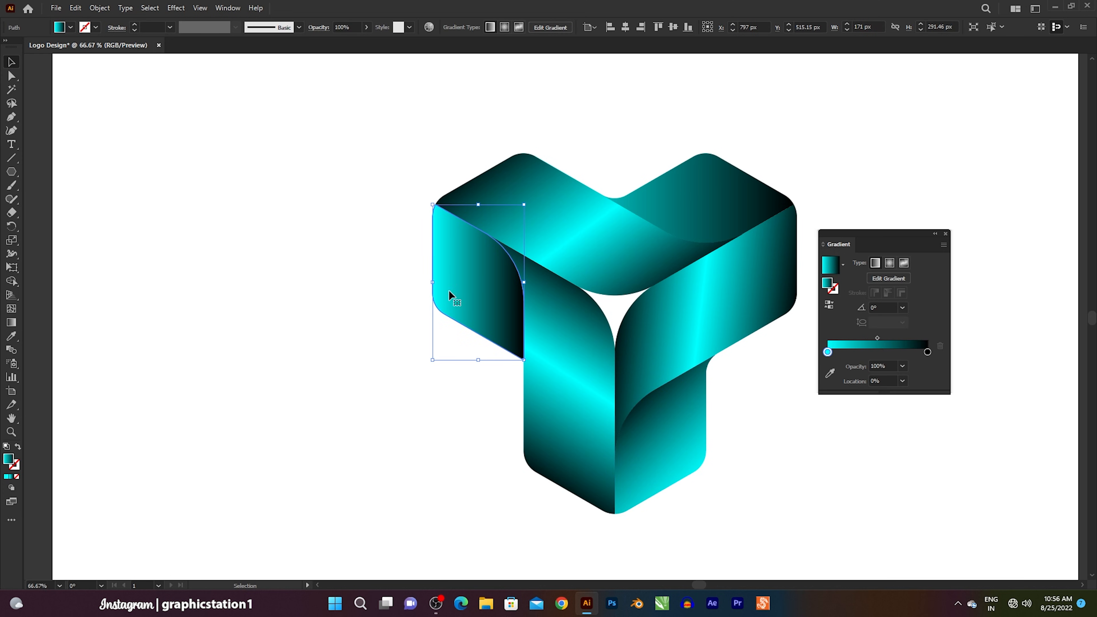
pyautogui.click(11, 323)
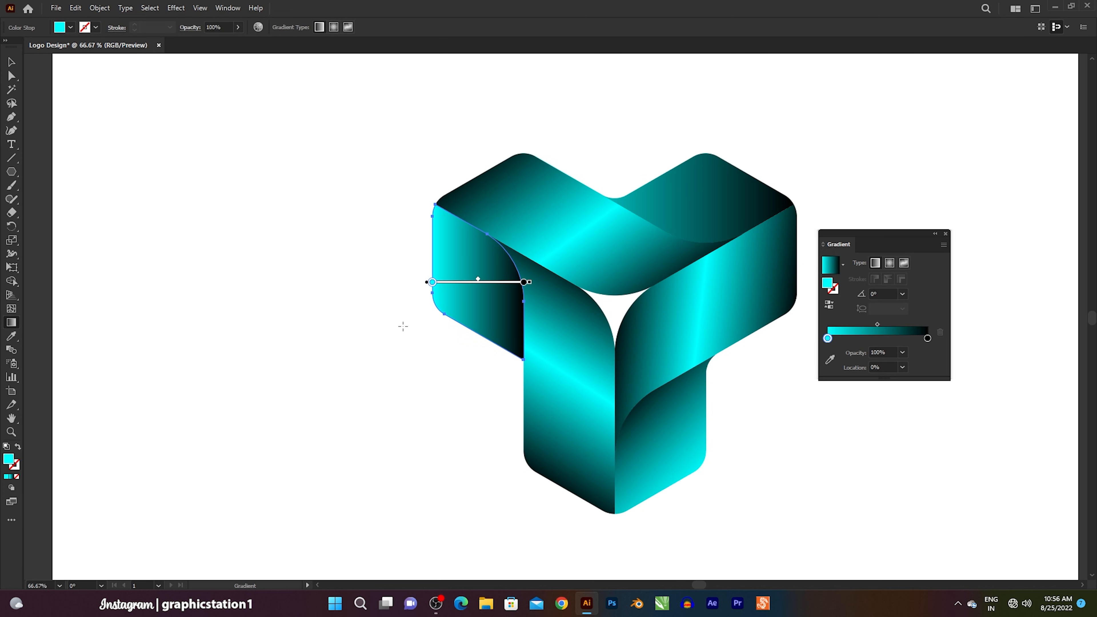
pyautogui.moveTo(432, 315); pyautogui.dragTo(488, 276)
pyautogui.click(12, 63)
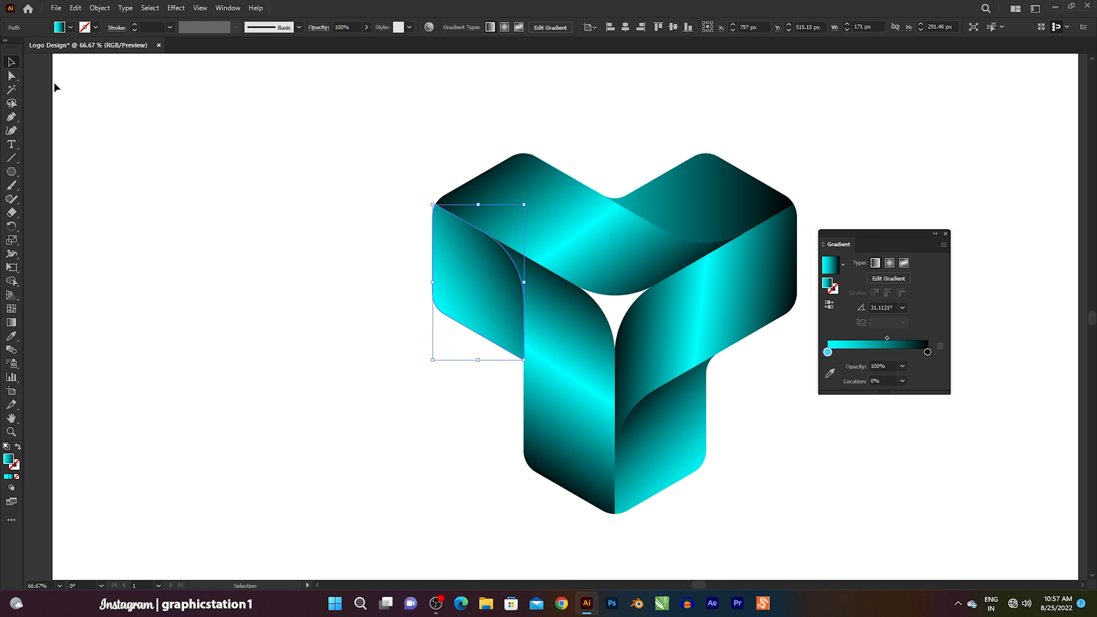
# Redraw the upper-right face's gradient downward at about -99° with cyan at the upper edge, deselect it and close the gradient settings.
pyautogui.click(692, 220)
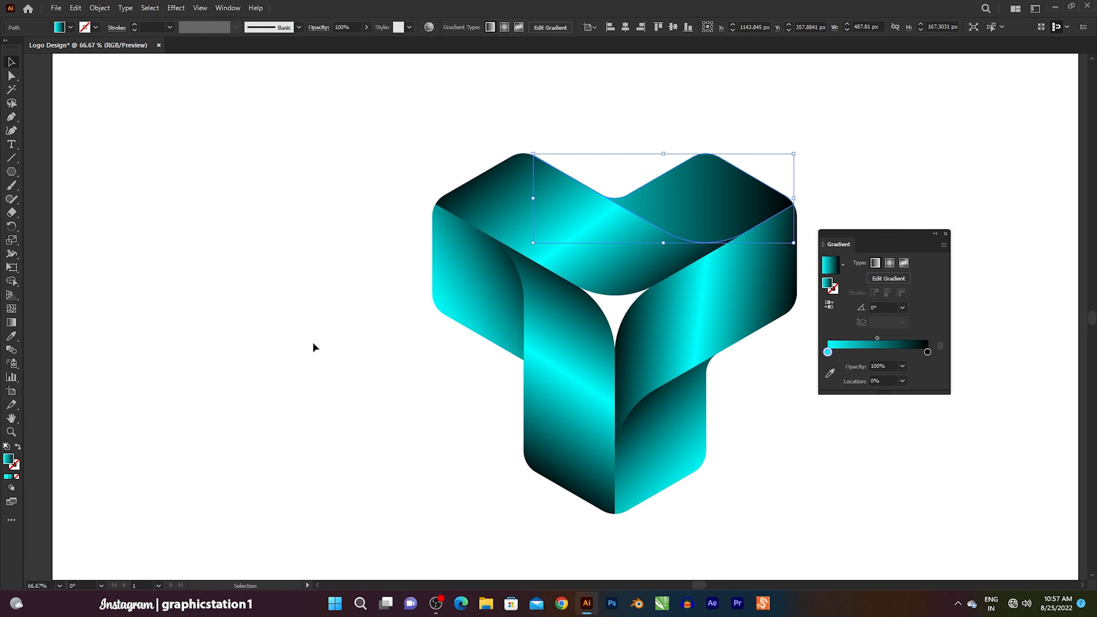
pyautogui.click(11, 324)
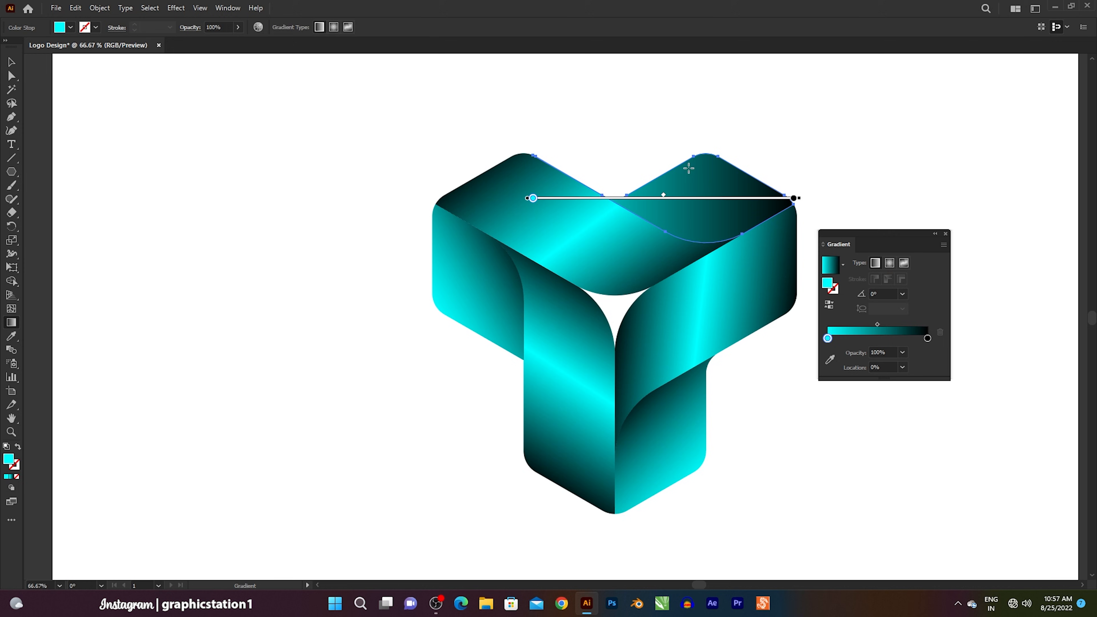
pyautogui.moveTo(708, 149)
pyautogui.mouseDown()
pyautogui.moveTo(691, 244)
pyautogui.moveTo(703, 264)
pyautogui.moveTo(689, 266)
pyautogui.mouseUp()
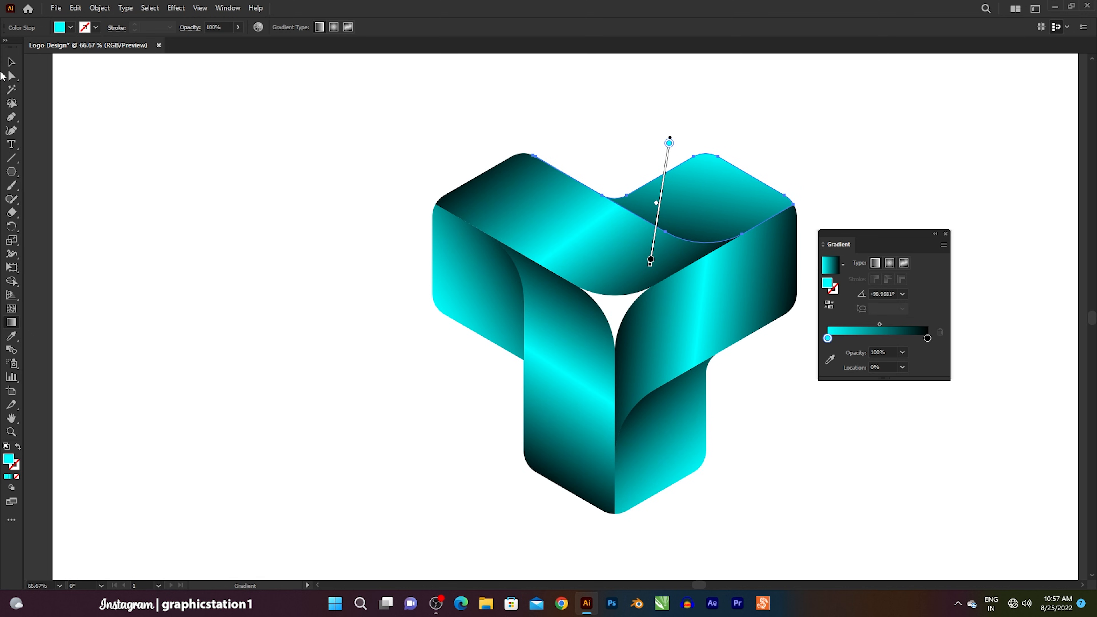
pyautogui.click(11, 61)
pyautogui.click(247, 232)
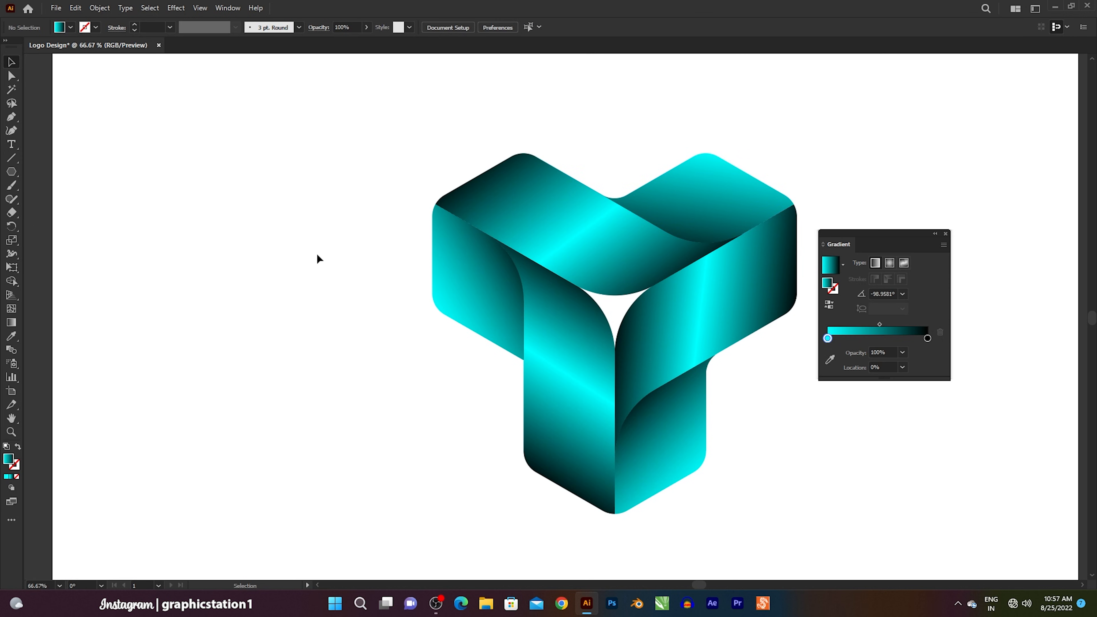
pyautogui.click(946, 234)
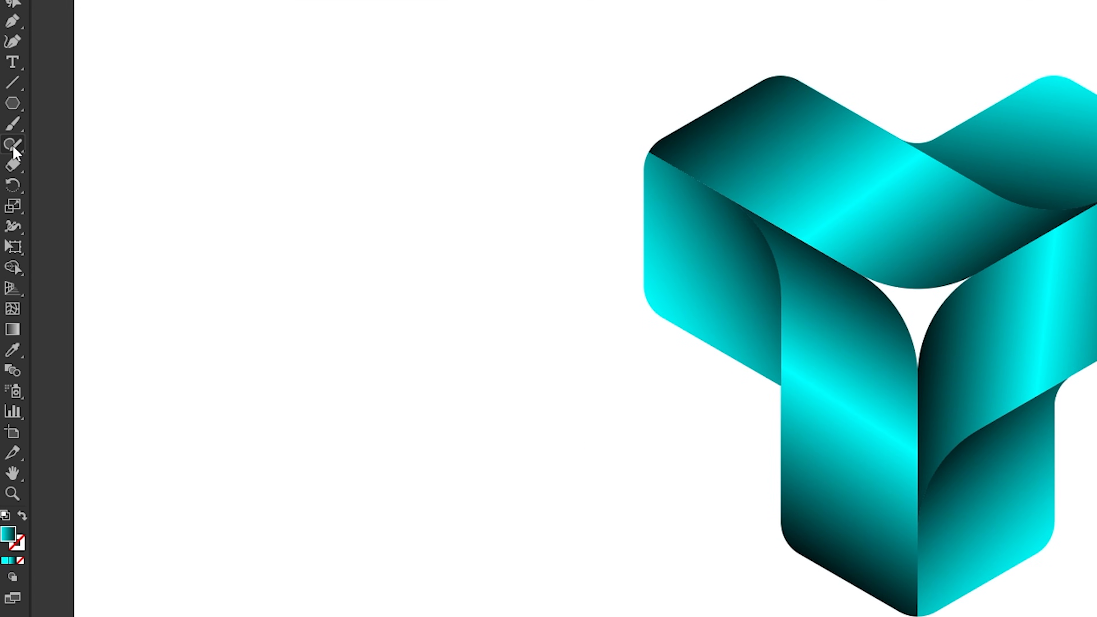
# Draw a circle 286 px in diameter with the Ellipse tool on the empty canvas beside the logo's lower arm.
pyautogui.click(12, 103)
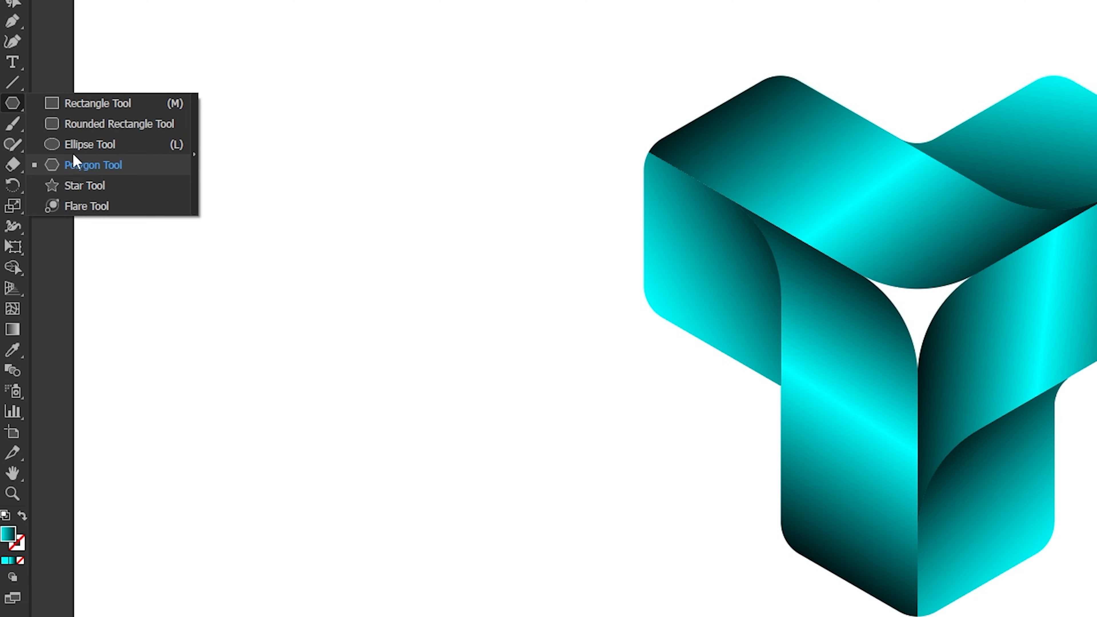
pyautogui.click(77, 145)
pyautogui.moveTo(541, 450); pyautogui.dragTo(656, 336)
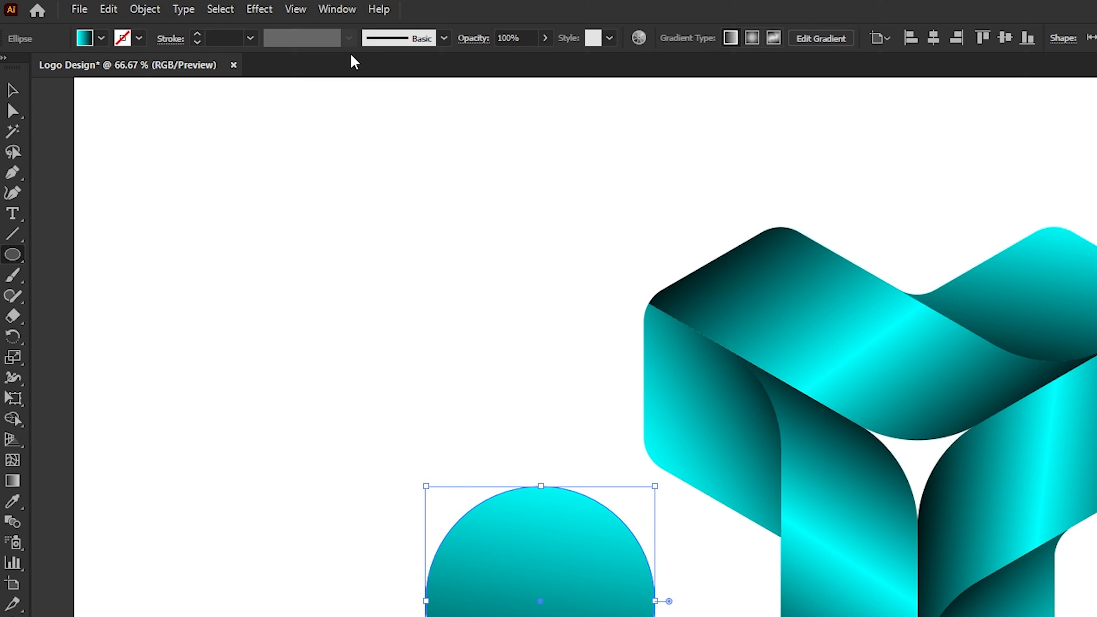
# Fill the circle with the White, Black preset as a radial gradient, reversed so that black lies at the centre.
pyautogui.click(339, 8)
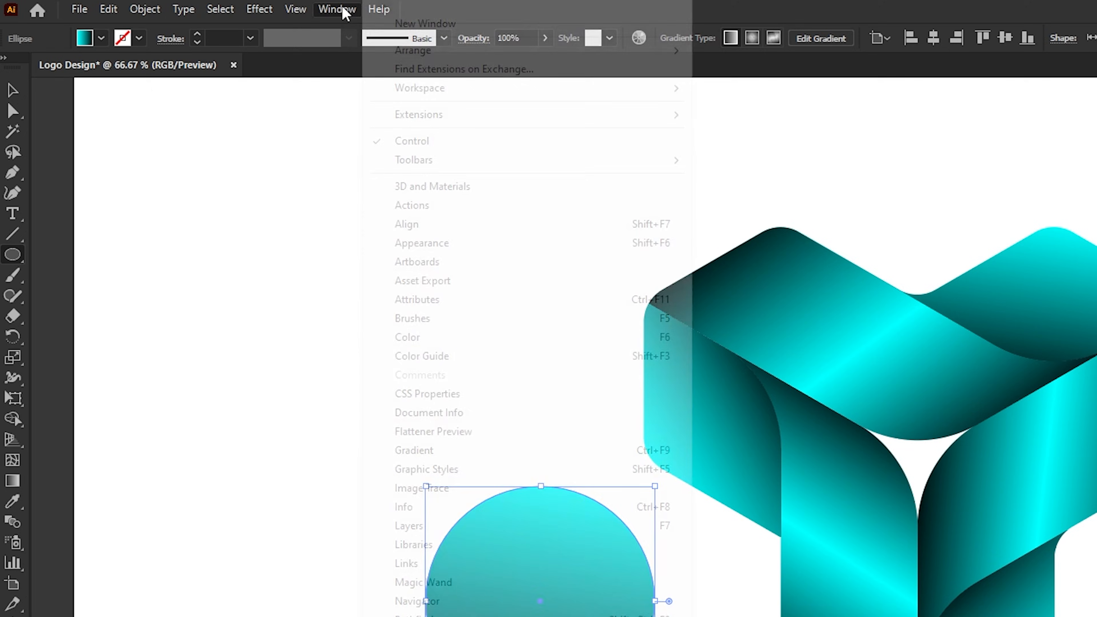
pyautogui.click(414, 450)
pyautogui.click(882, 226)
pyautogui.scroll(1, 839, 286)
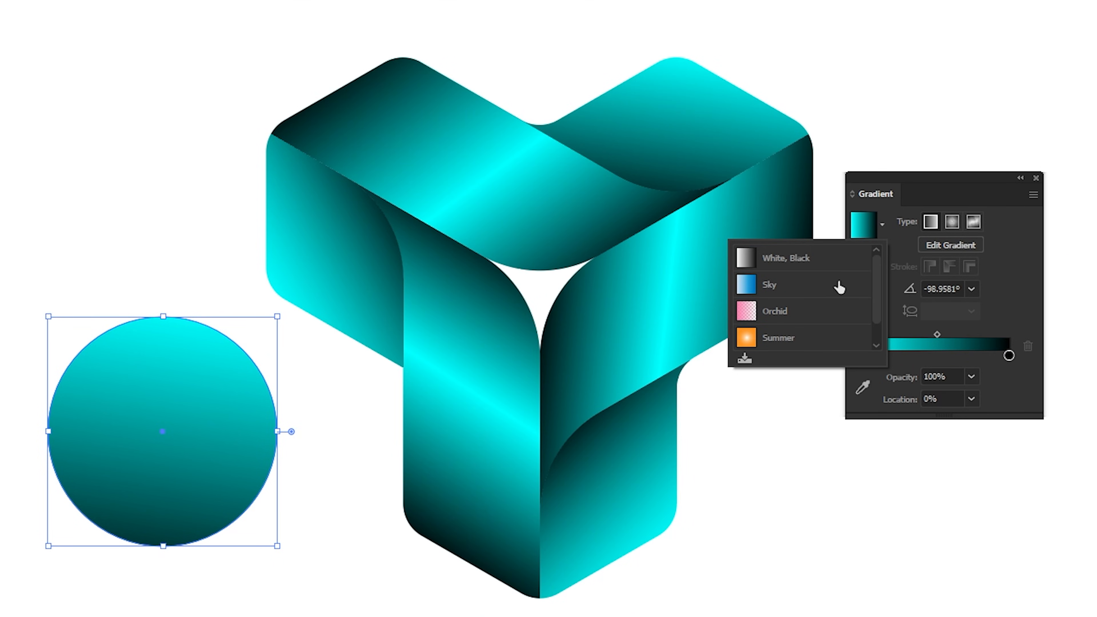
pyautogui.click(817, 259)
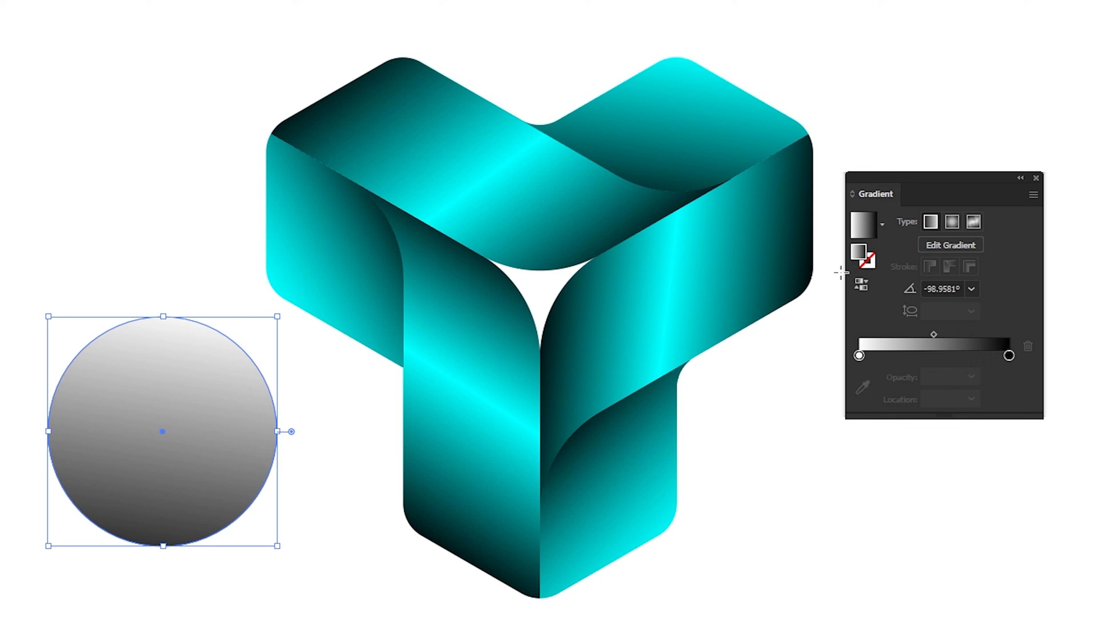
pyautogui.click(952, 222)
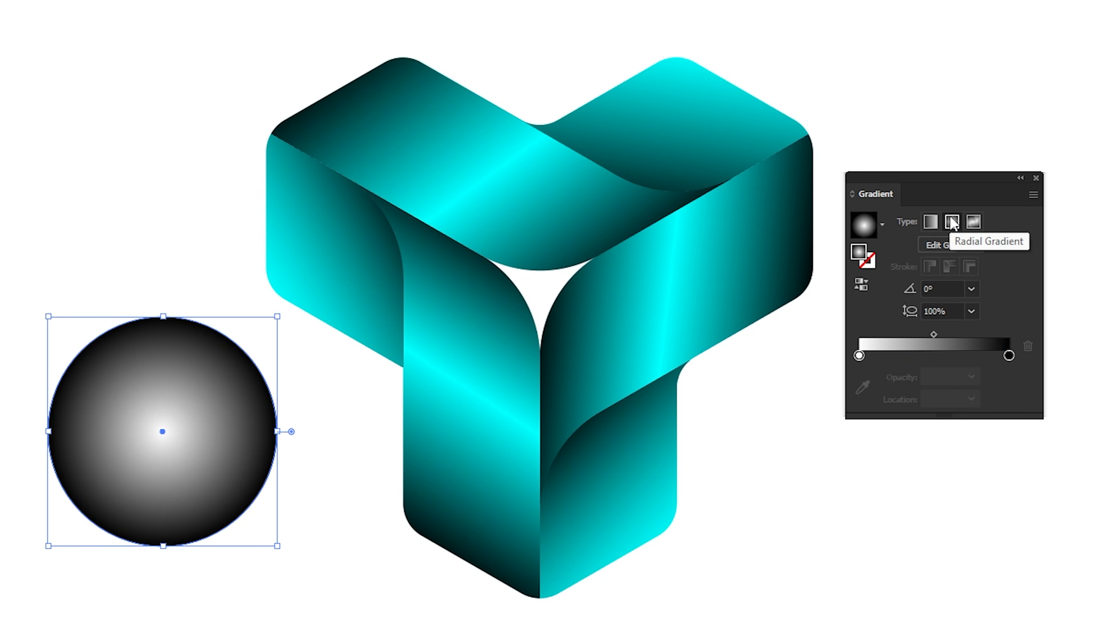
pyautogui.click(864, 288)
# Set the opacity of the circle's outer white gradient stop to 0%.
pyautogui.click(1010, 357)
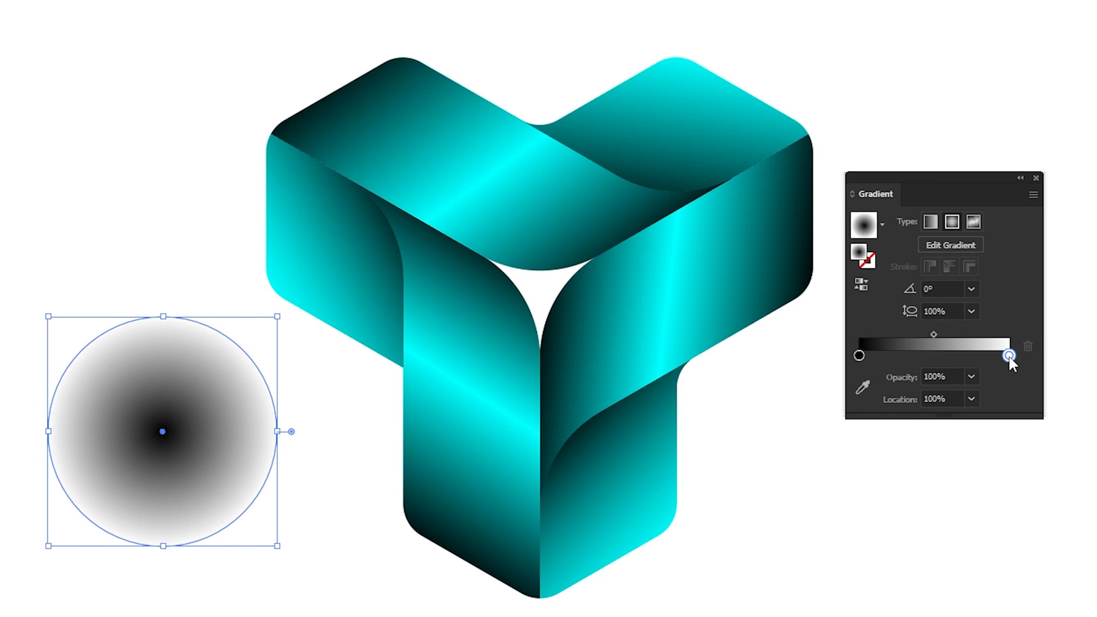
pyautogui.click(972, 377)
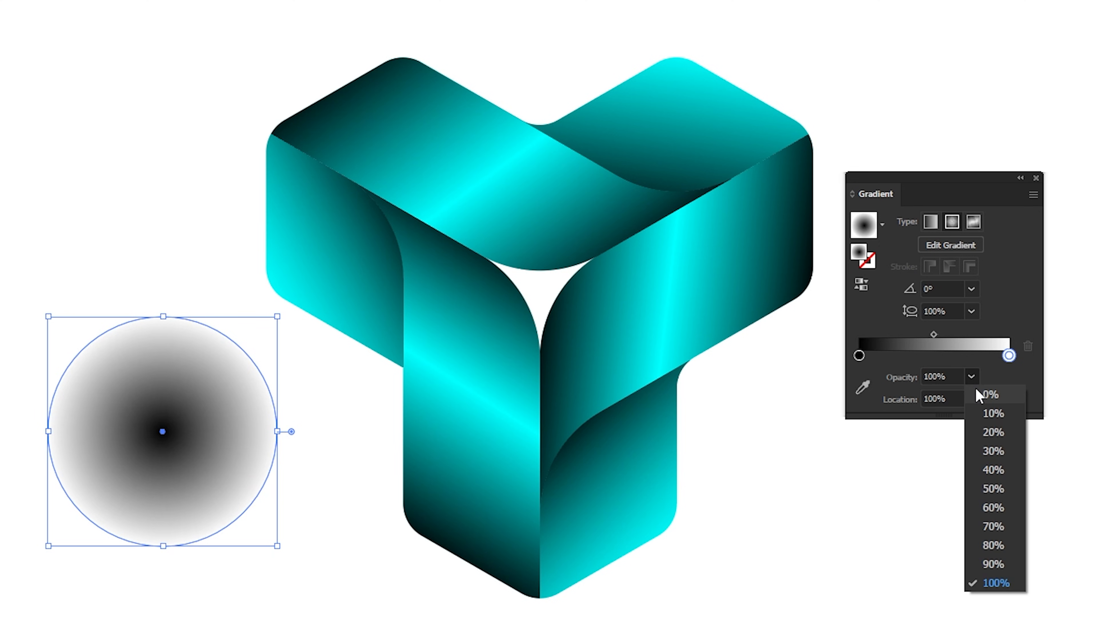
pyautogui.click(988, 395)
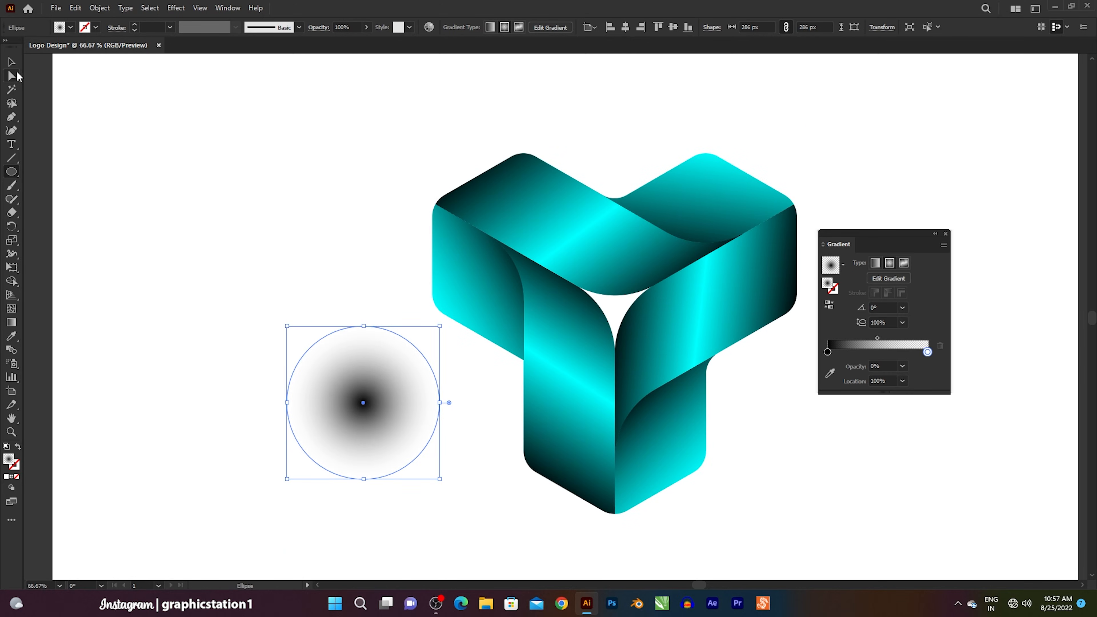
# Flatten the circle into a 31 px high ellipse over the logo's lower arm and set its blend mode to Multiply.
pyautogui.click(14, 68)
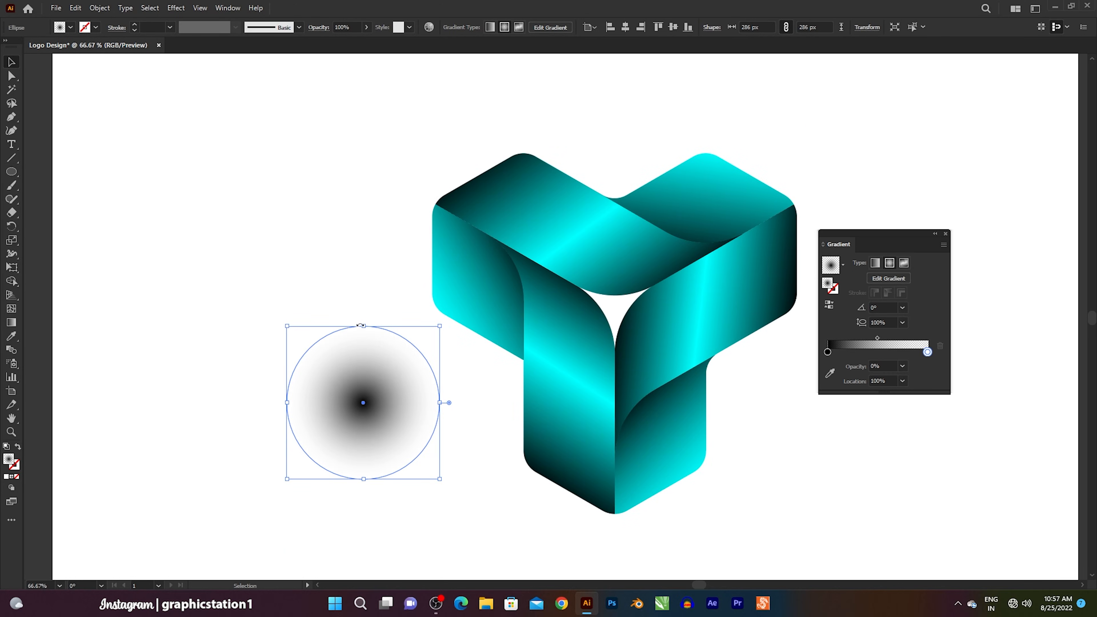
pyautogui.moveTo(362, 326); pyautogui.dragTo(611, 463)
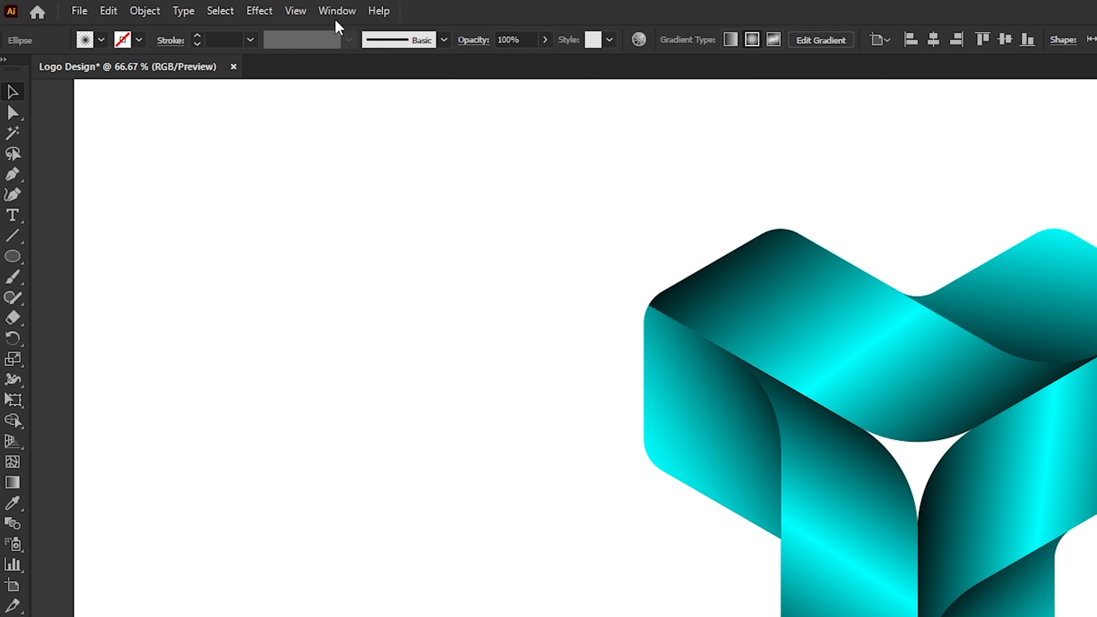
pyautogui.click(337, 11)
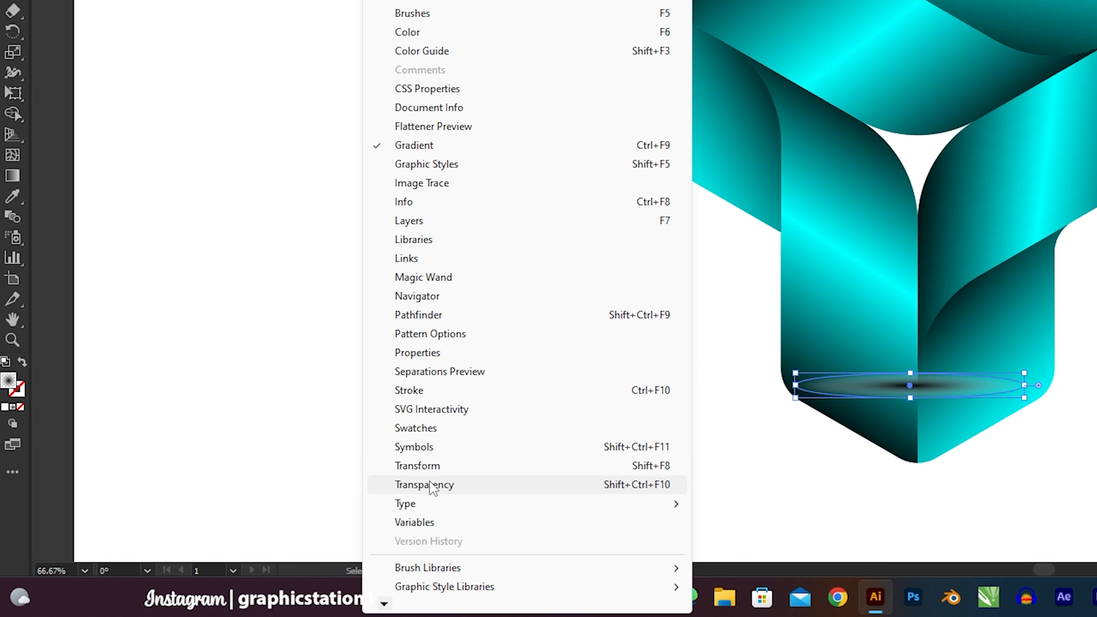
pyautogui.click(487, 484)
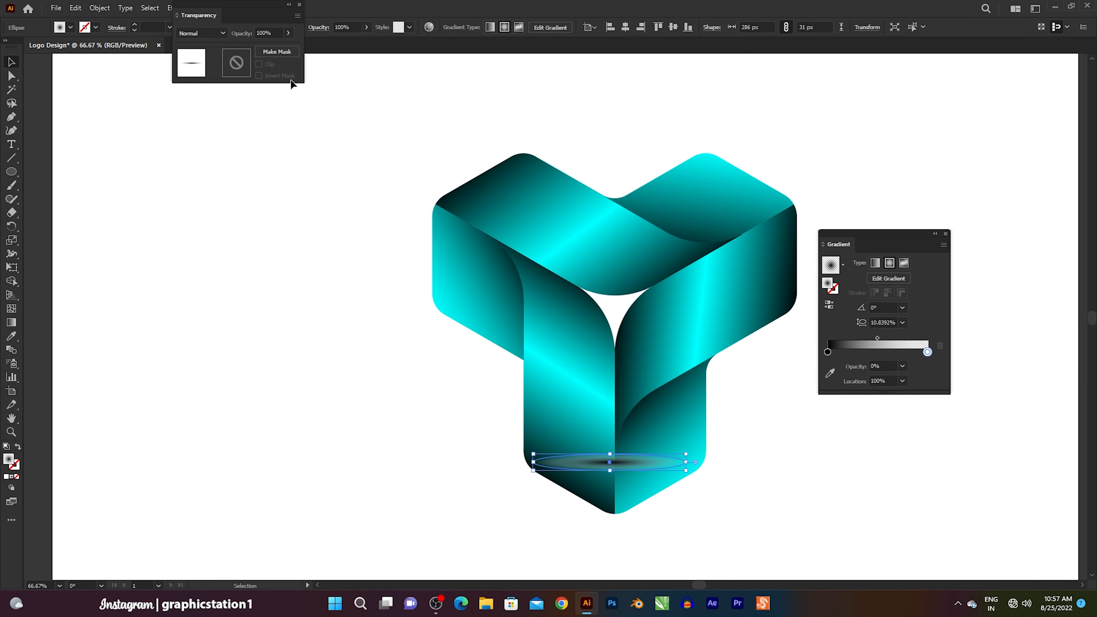
pyautogui.moveTo(246, 13); pyautogui.dragTo(655, 344)
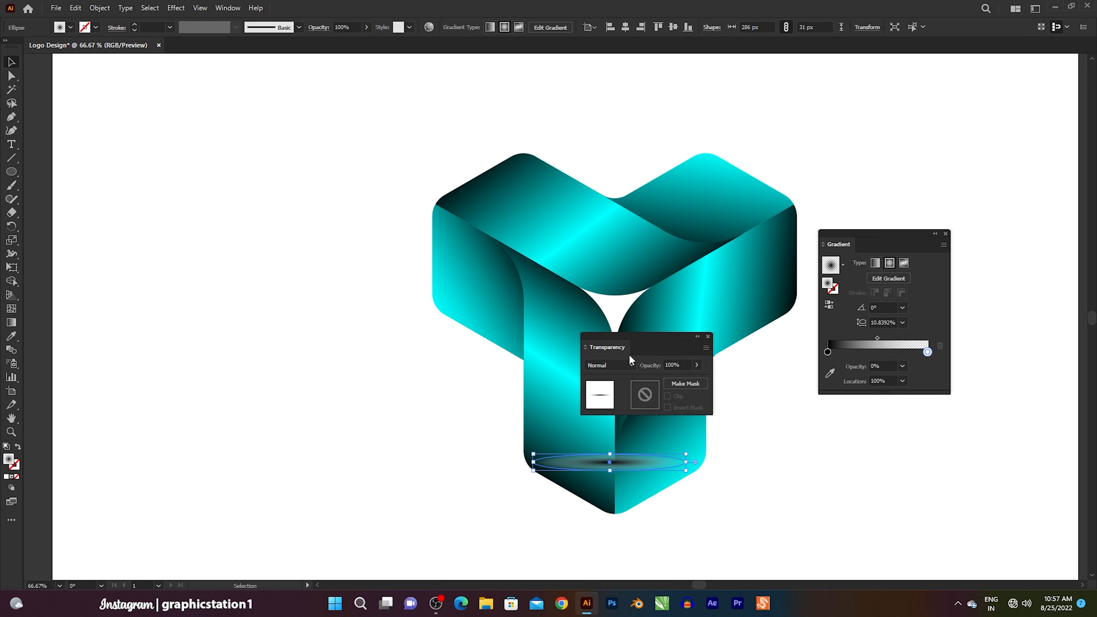
pyautogui.click(618, 369)
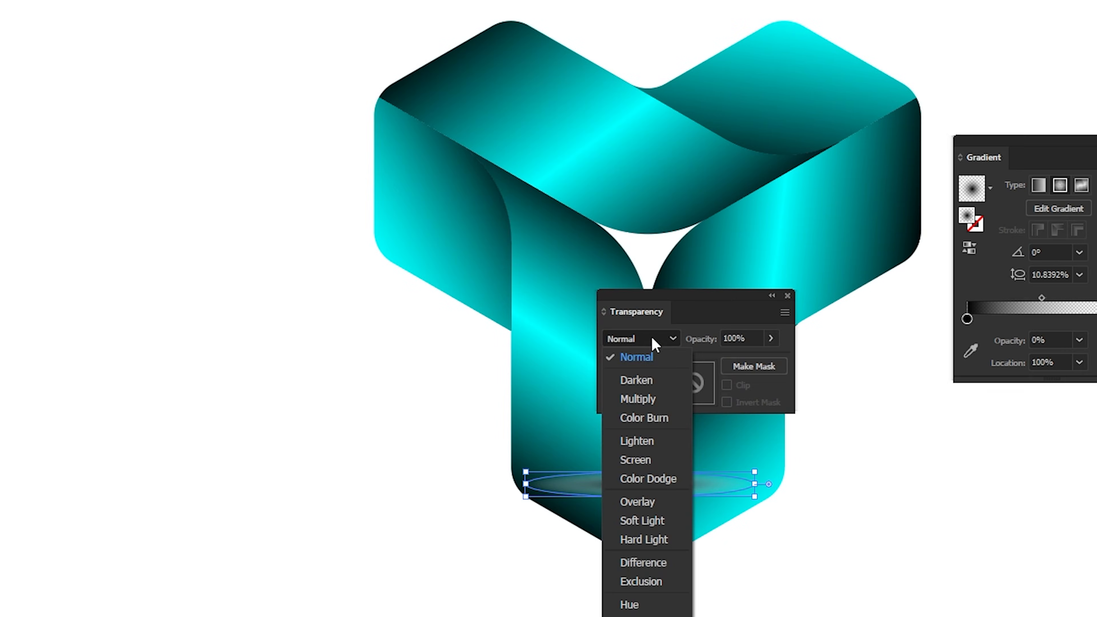
pyautogui.click(644, 401)
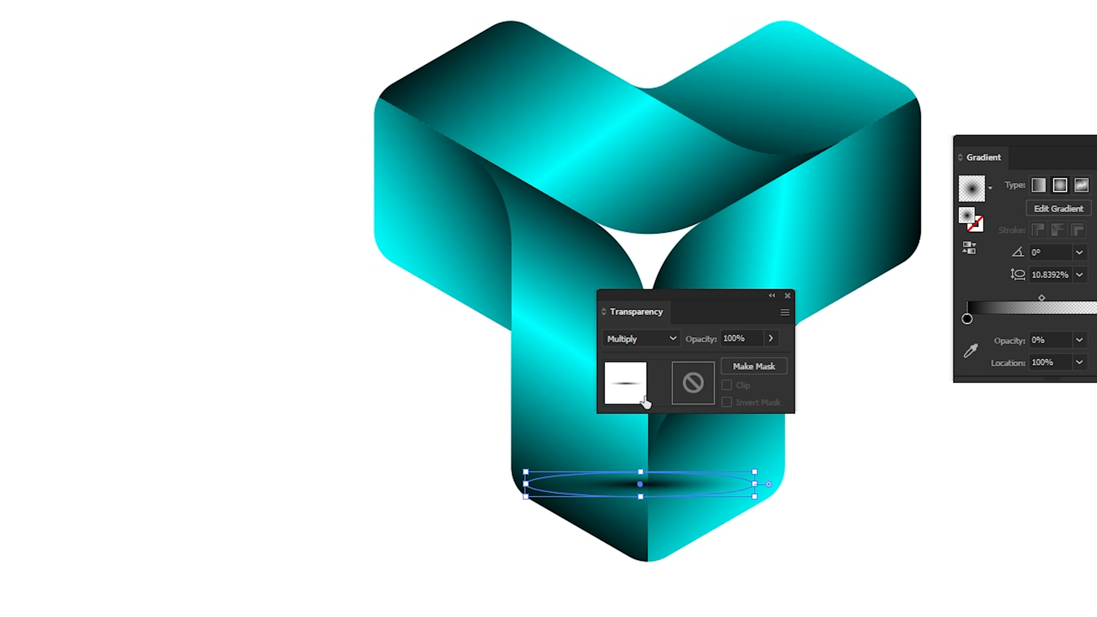
pyautogui.click(788, 296)
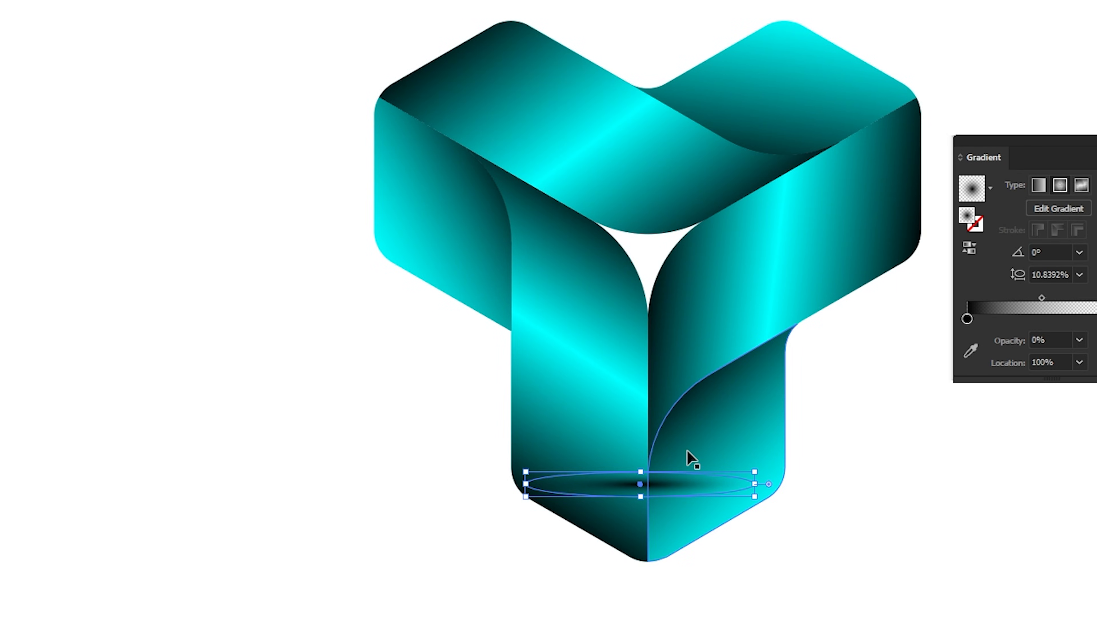
# Move the shadow ellipse down to the logo's lower tip, send it to the back, deselect it and close the gradient settings.
pyautogui.moveTo(677, 491); pyautogui.dragTo(677, 567)
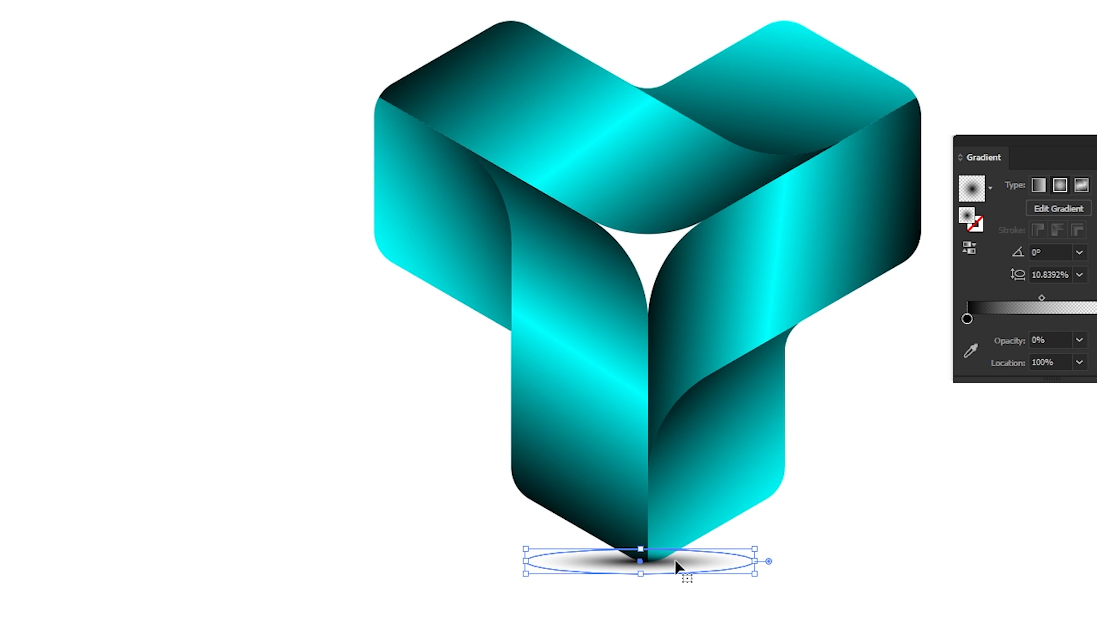
pyautogui.rightClick(676, 565)
pyautogui.moveTo(717, 473)
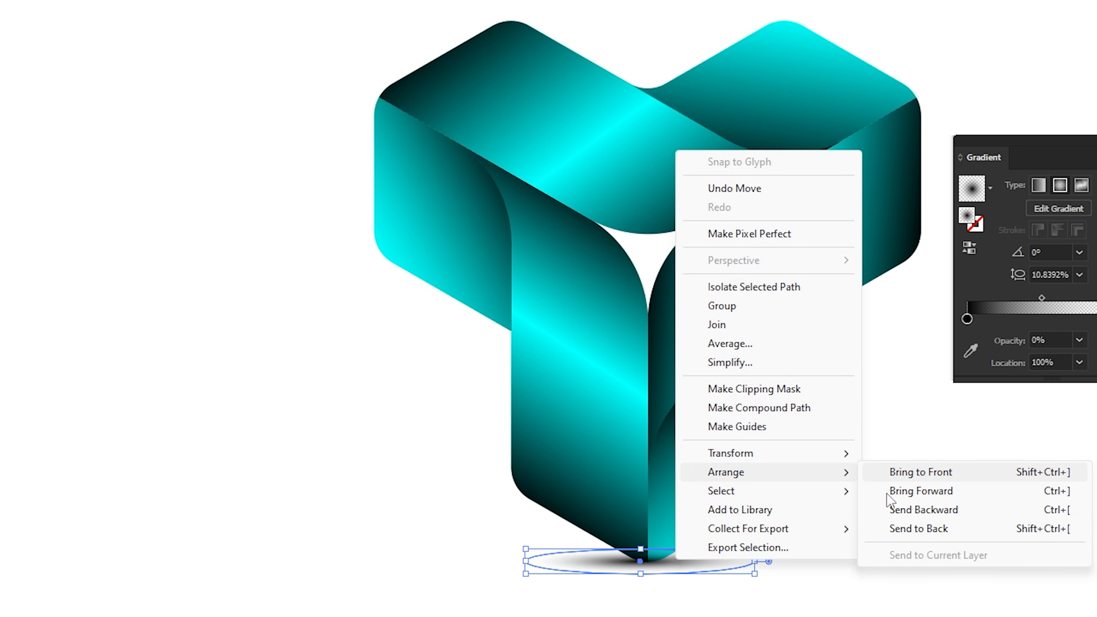
pyautogui.click(912, 529)
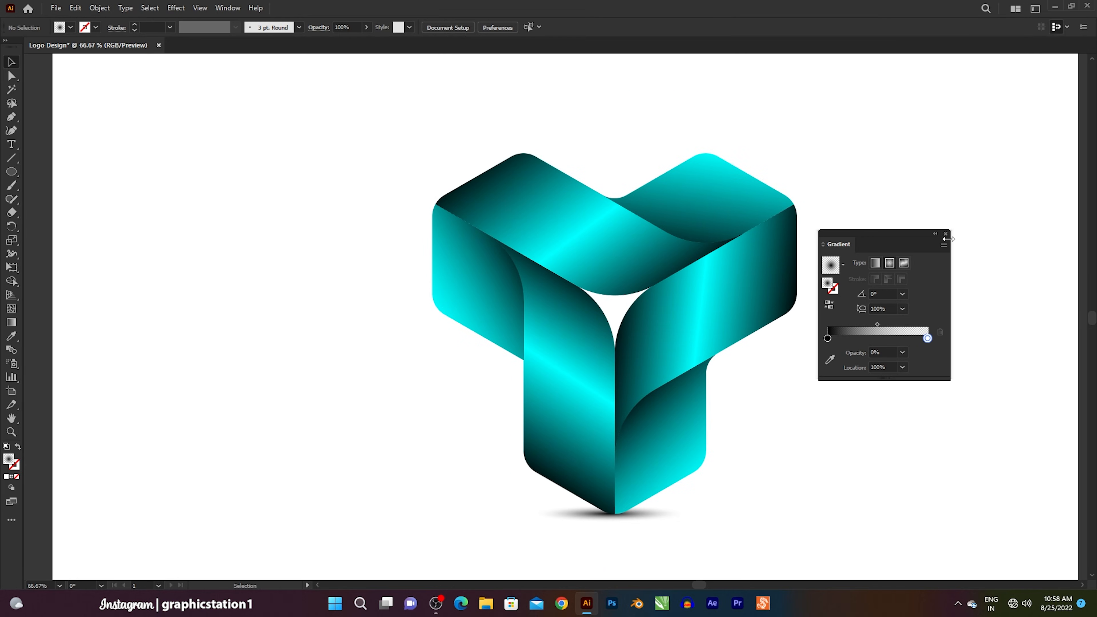
pyautogui.click(946, 234)
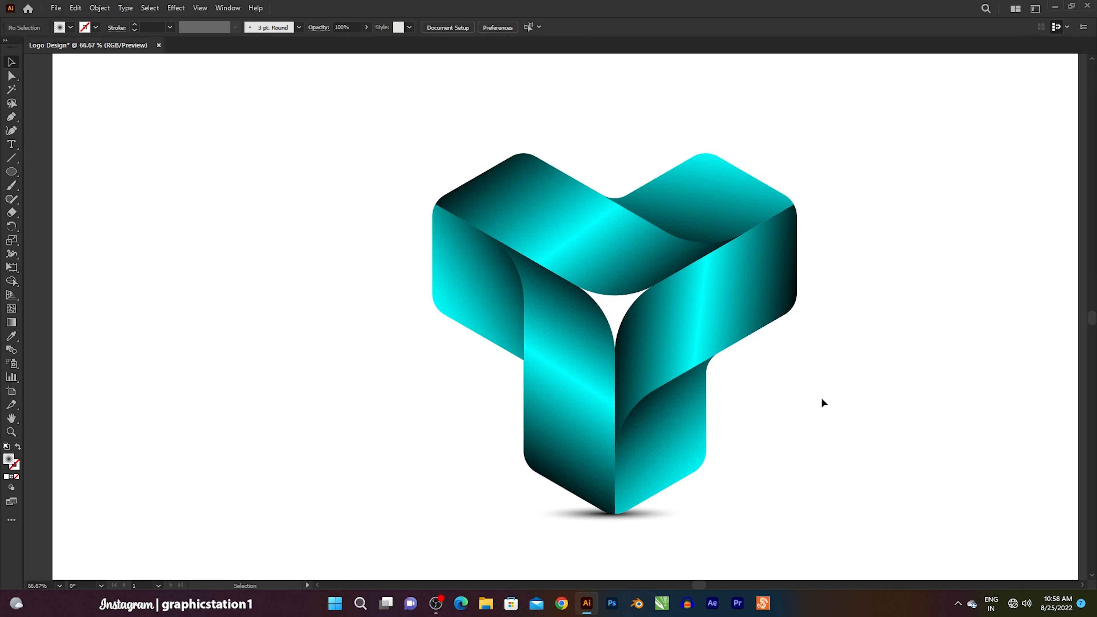